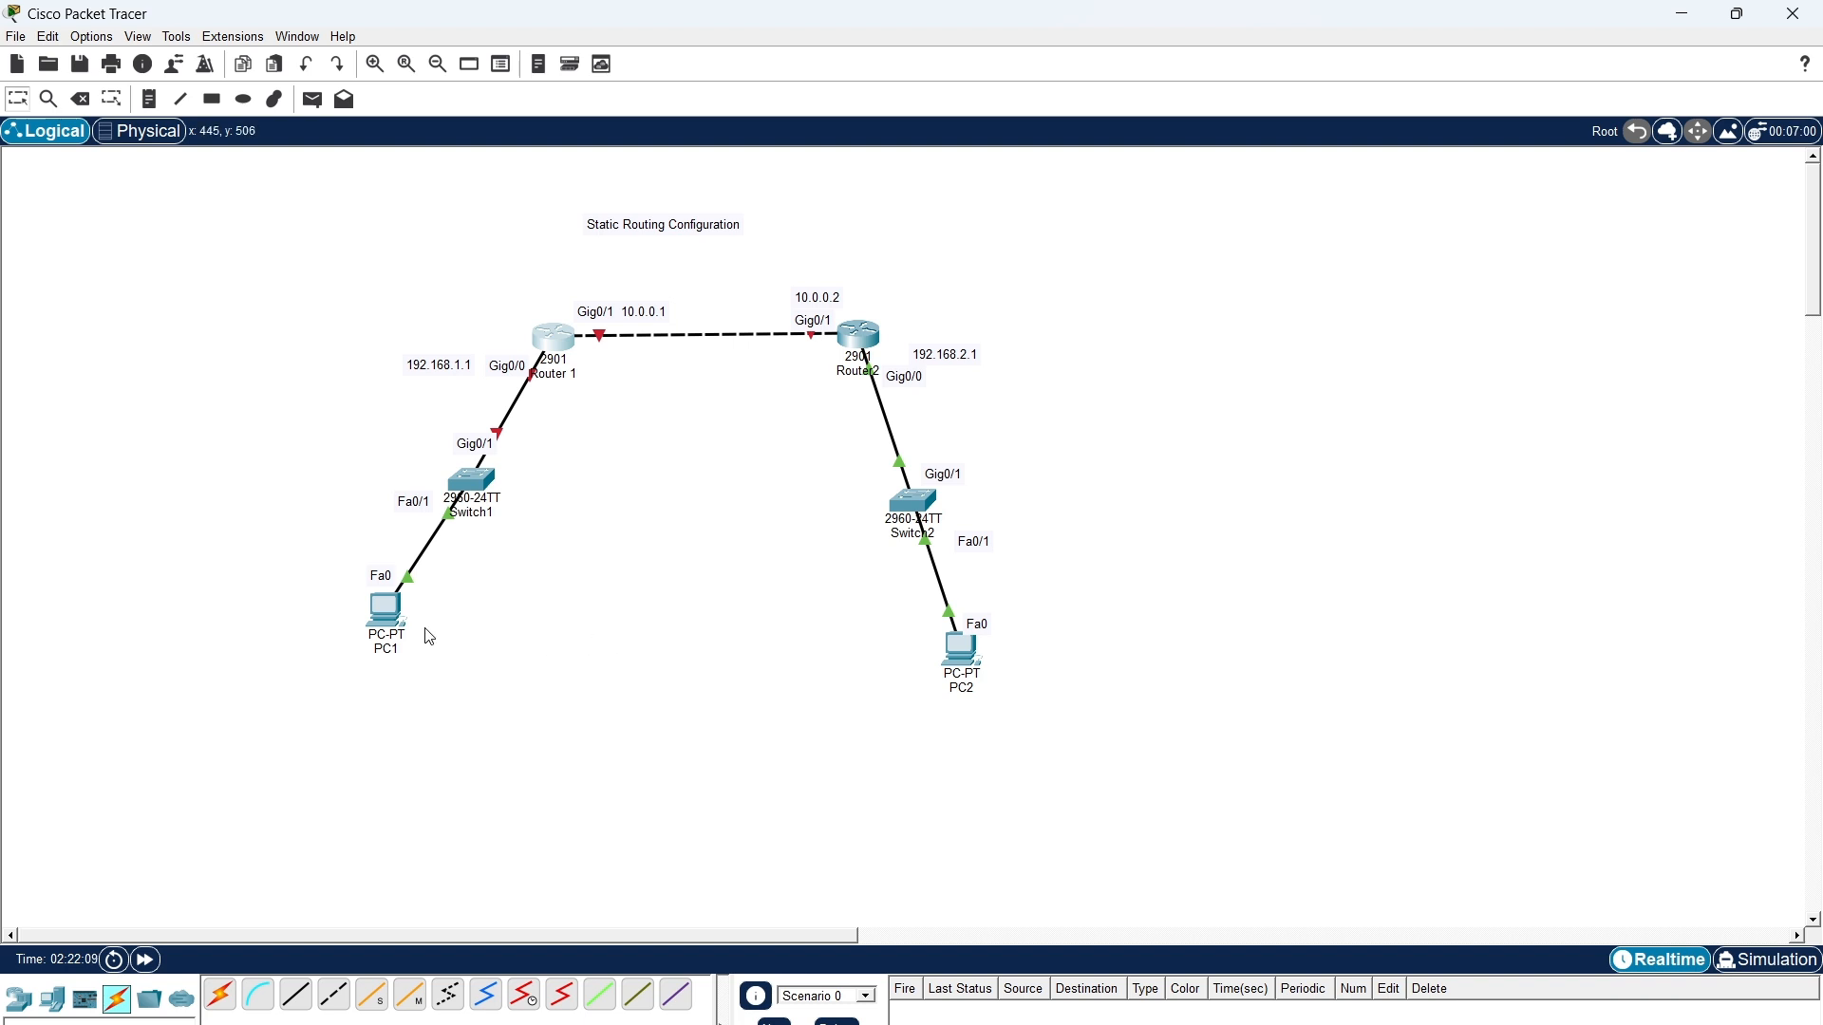
# Review the static IPv4 address, subnet mask and default gateway configured on PC1 and PC2.
pyautogui.click(389, 612)
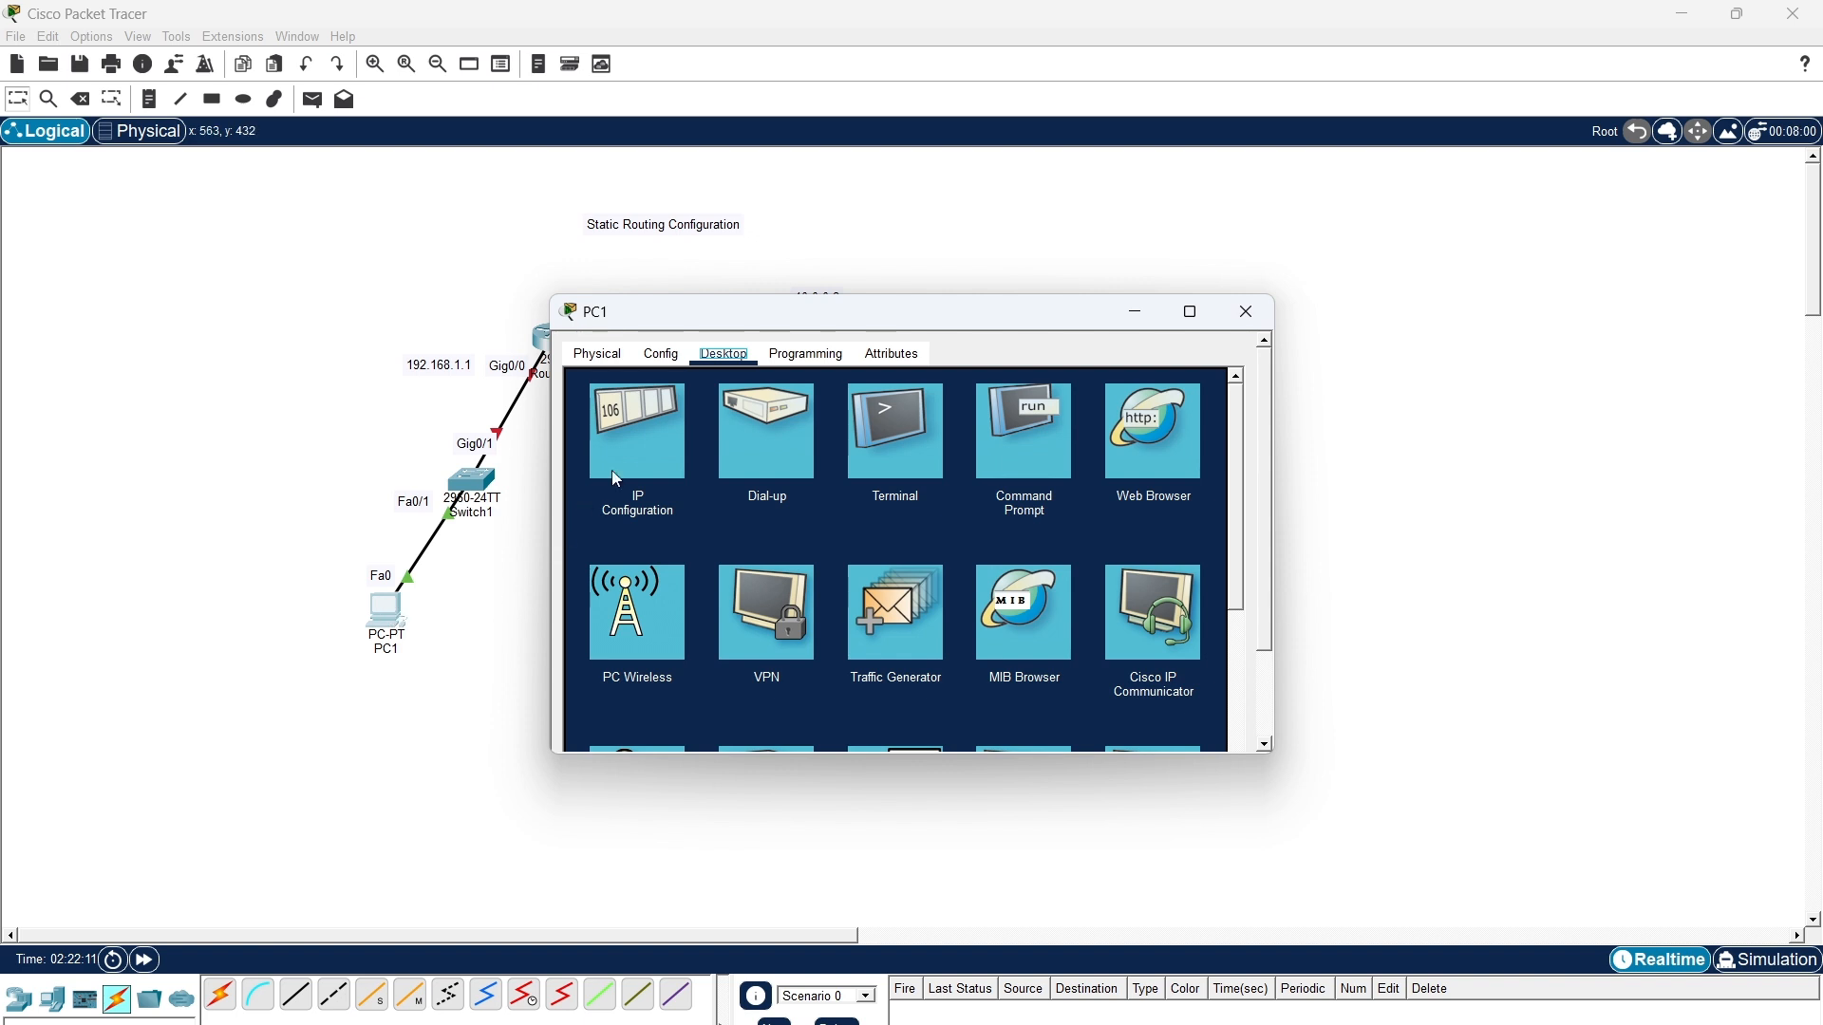
pyautogui.click(612, 470)
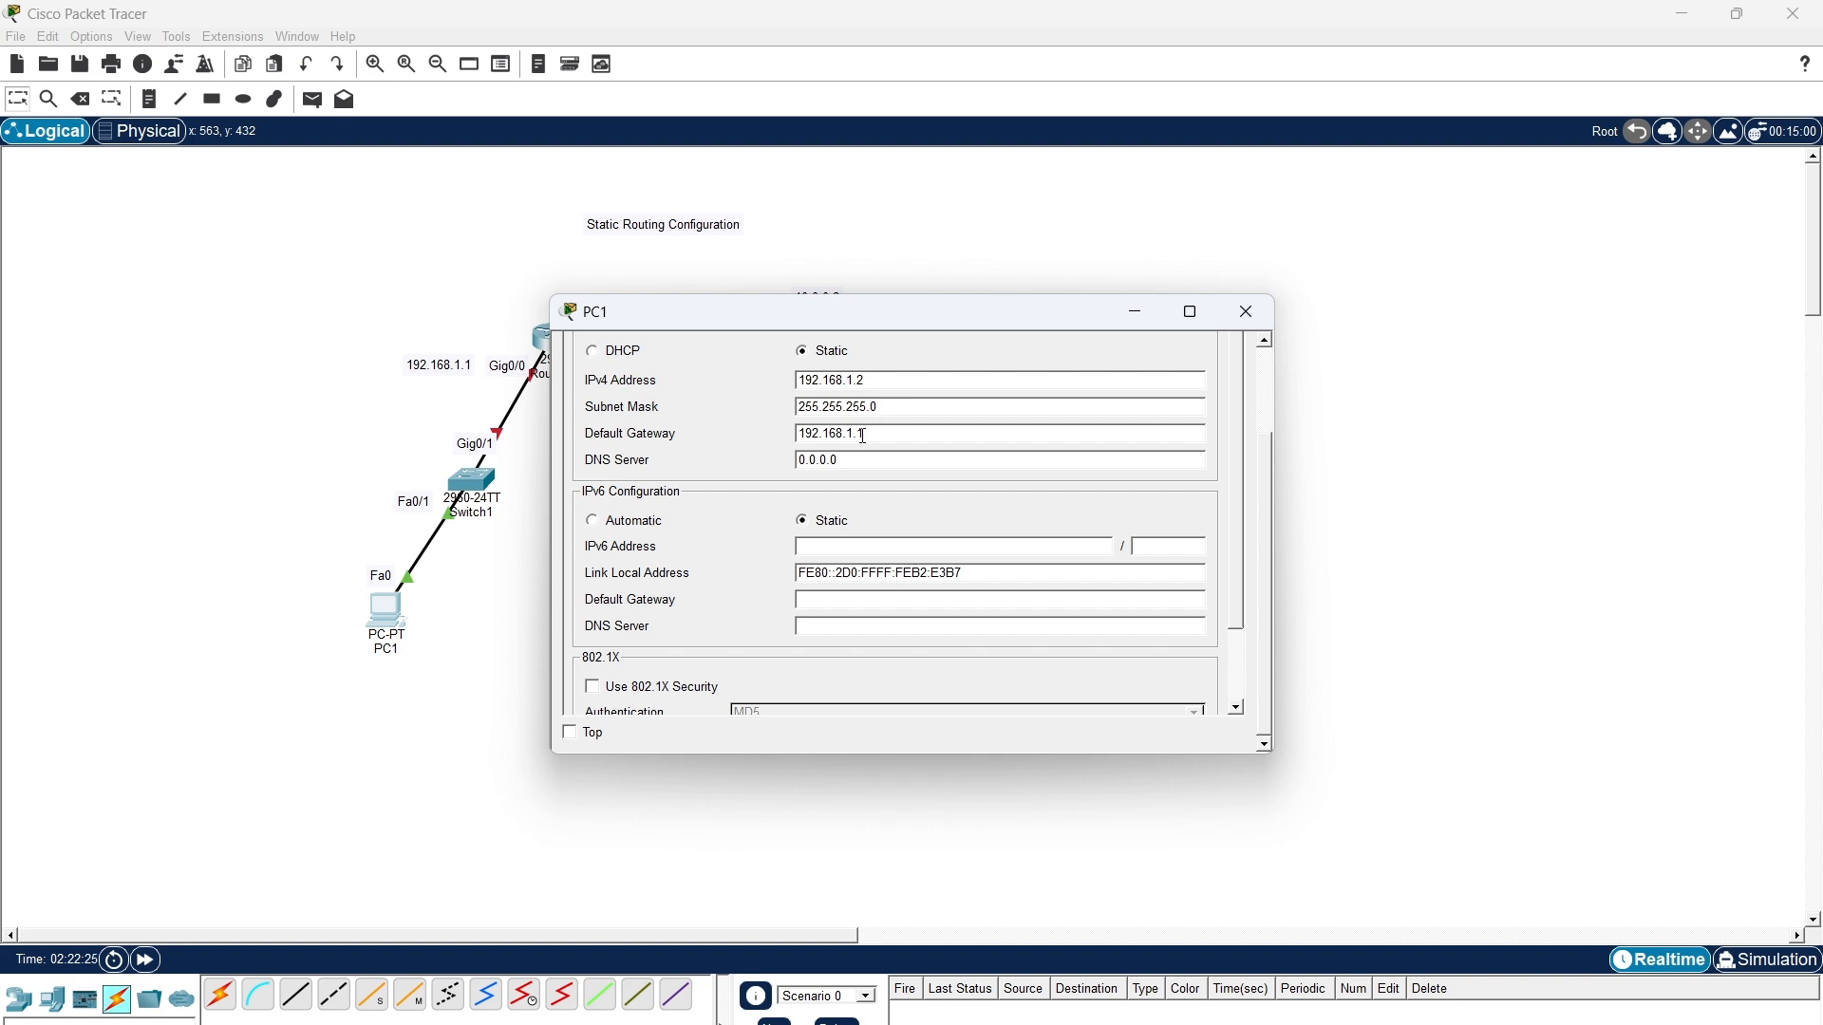
pyautogui.click(1248, 326)
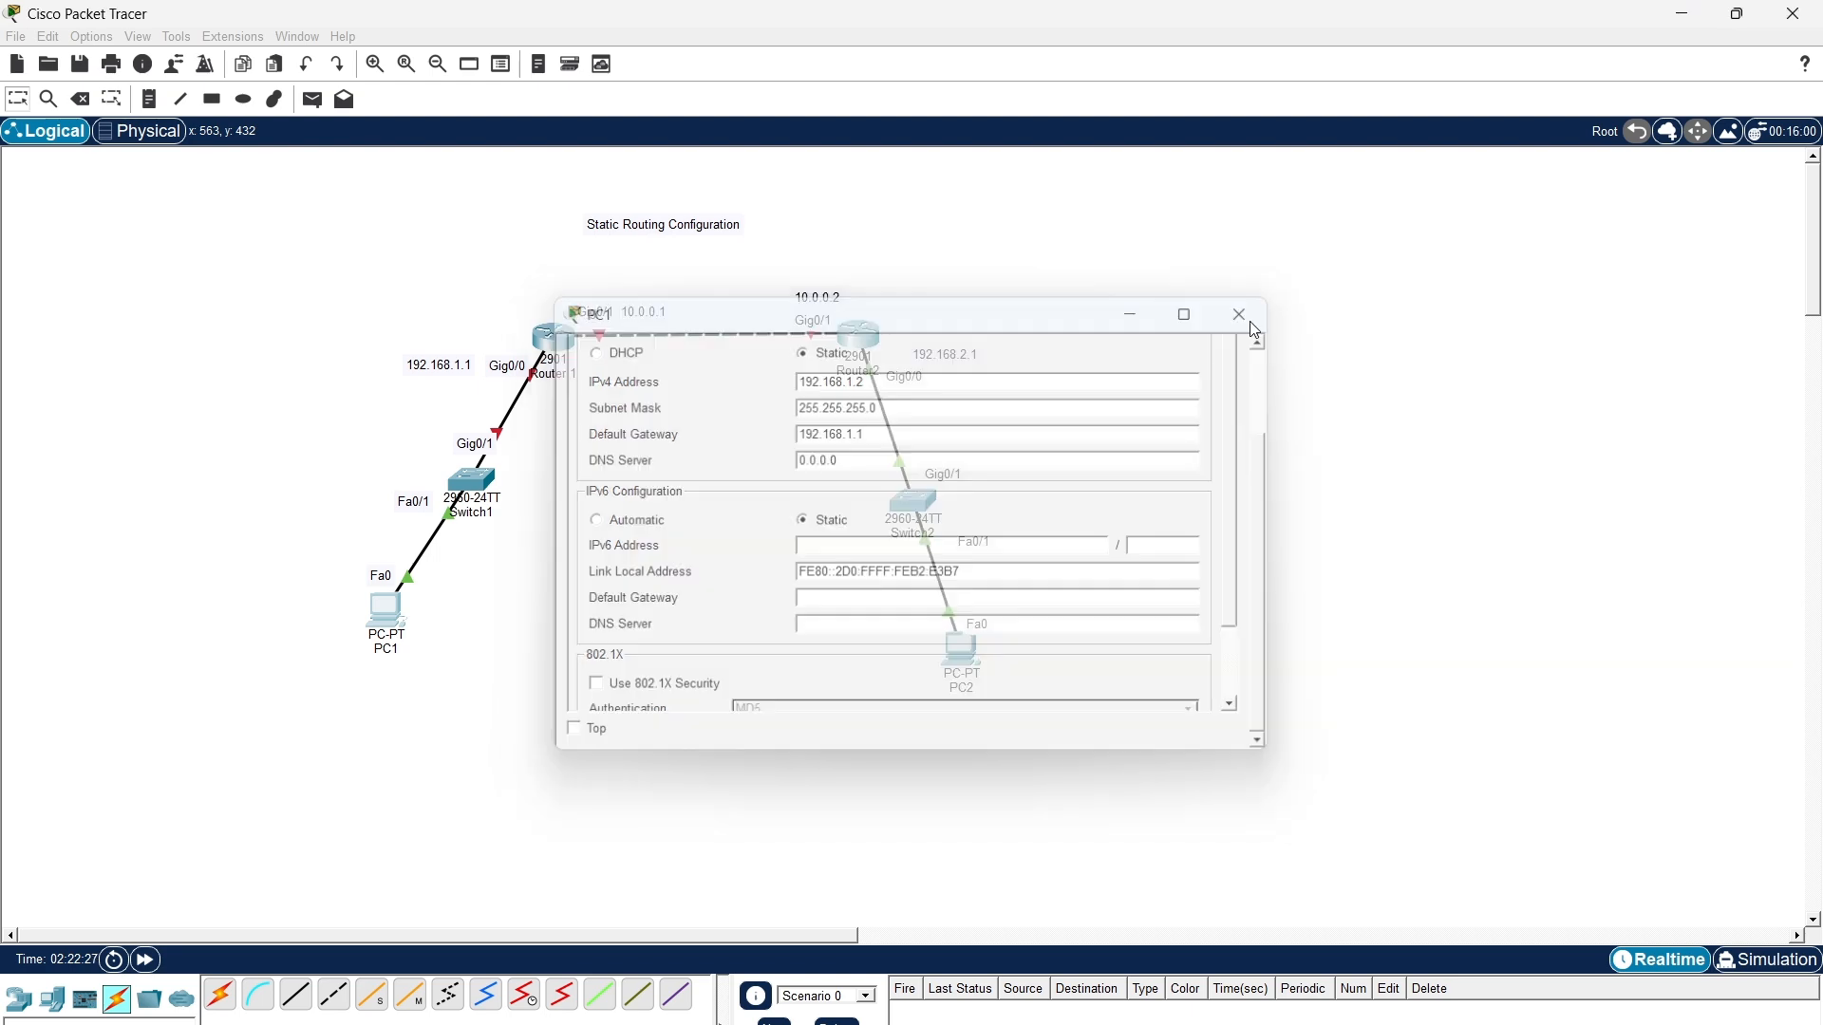
pyautogui.click(961, 648)
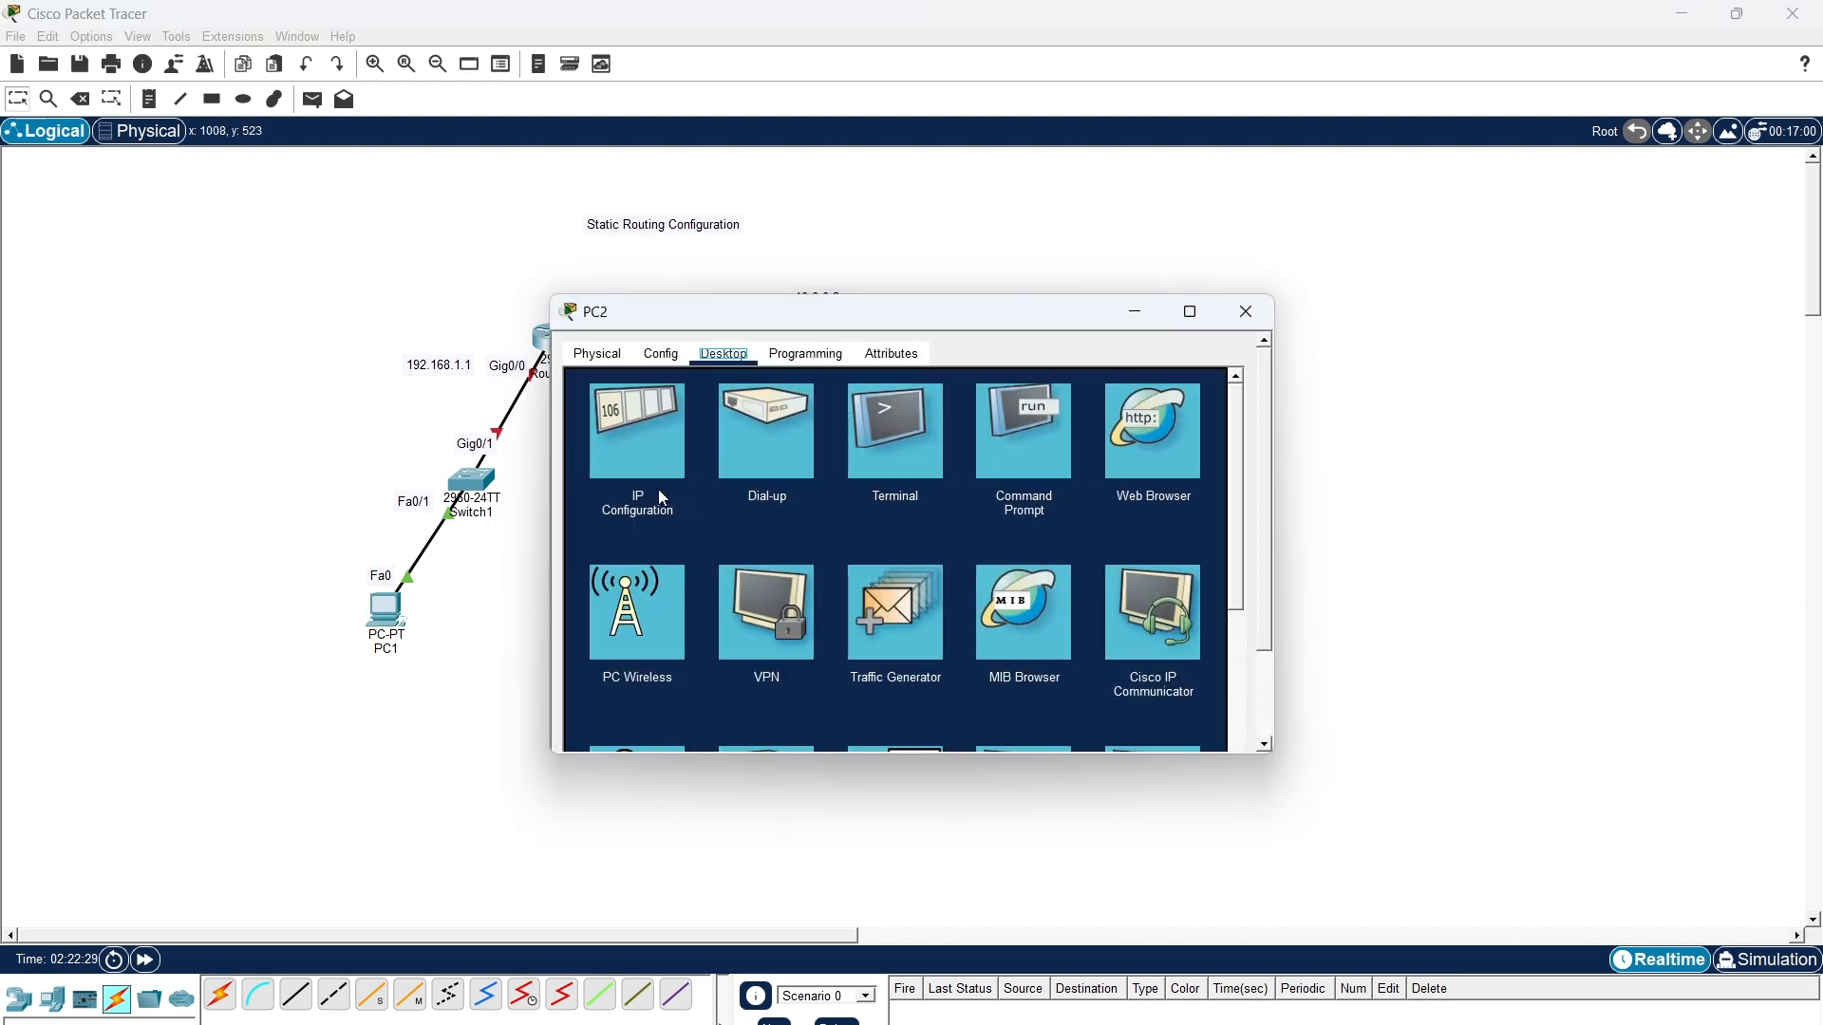
pyautogui.click(602, 448)
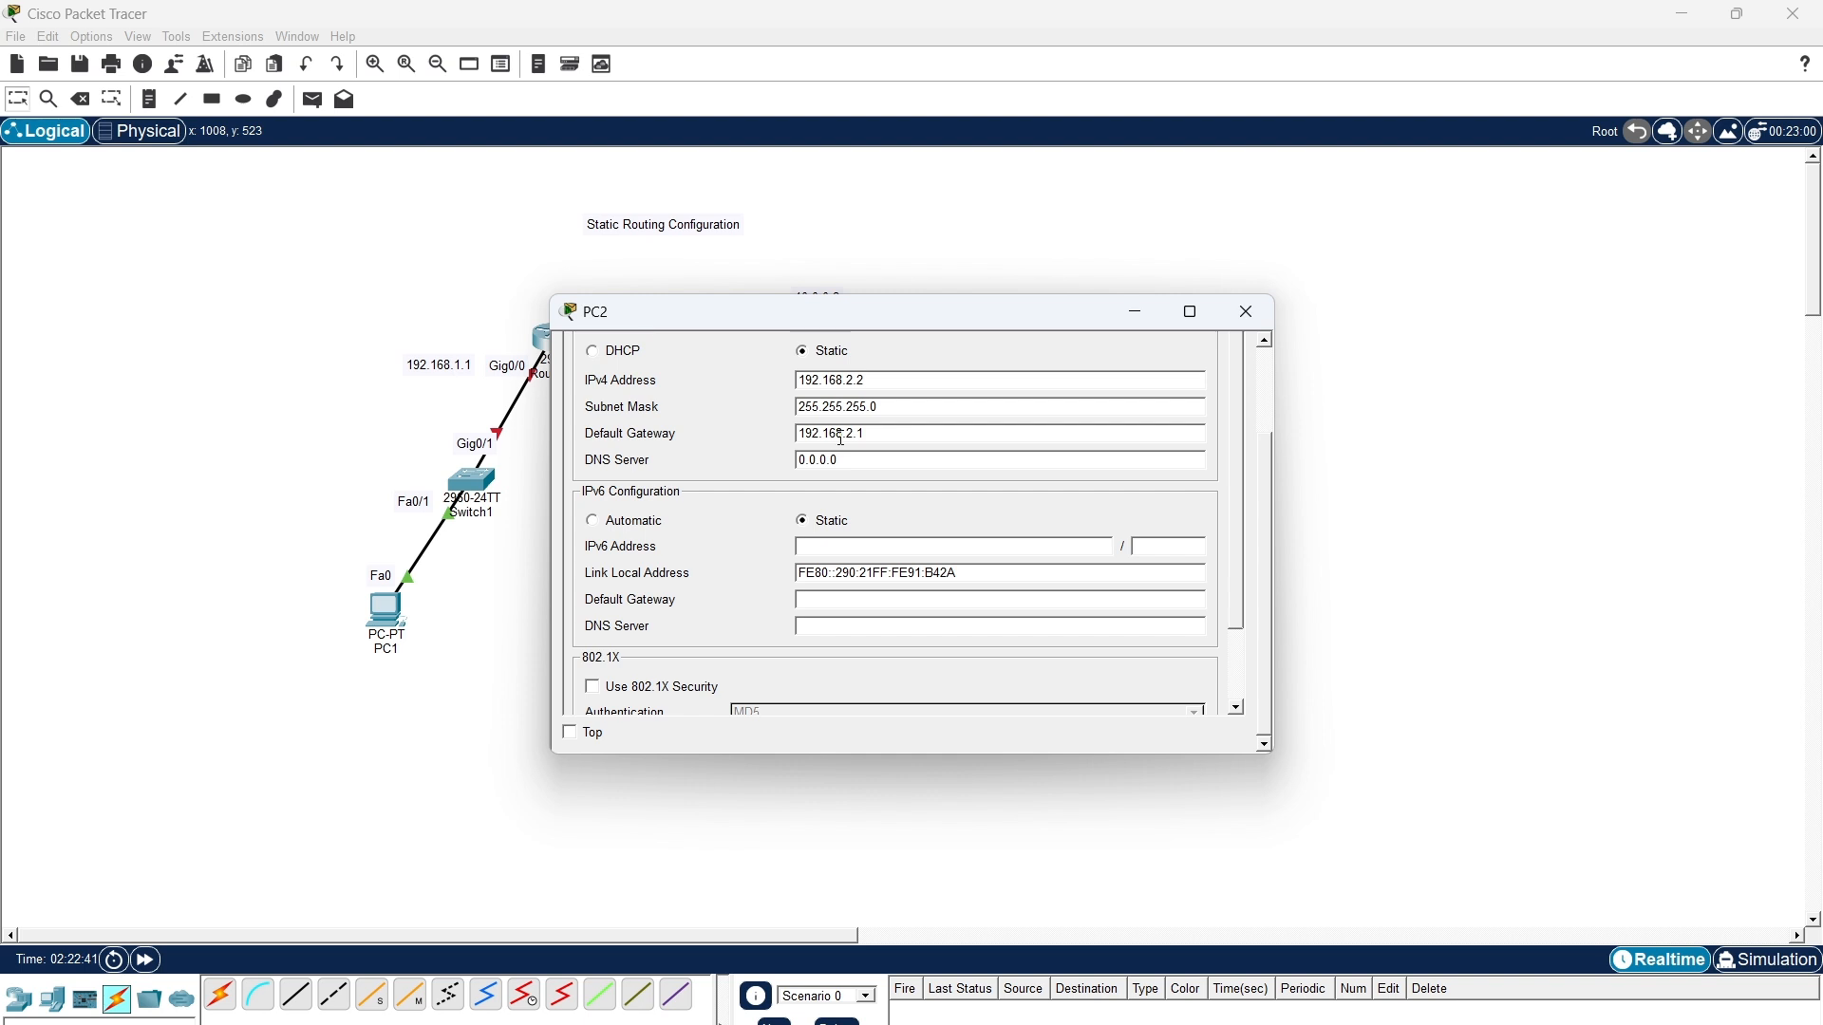
pyautogui.click(1246, 311)
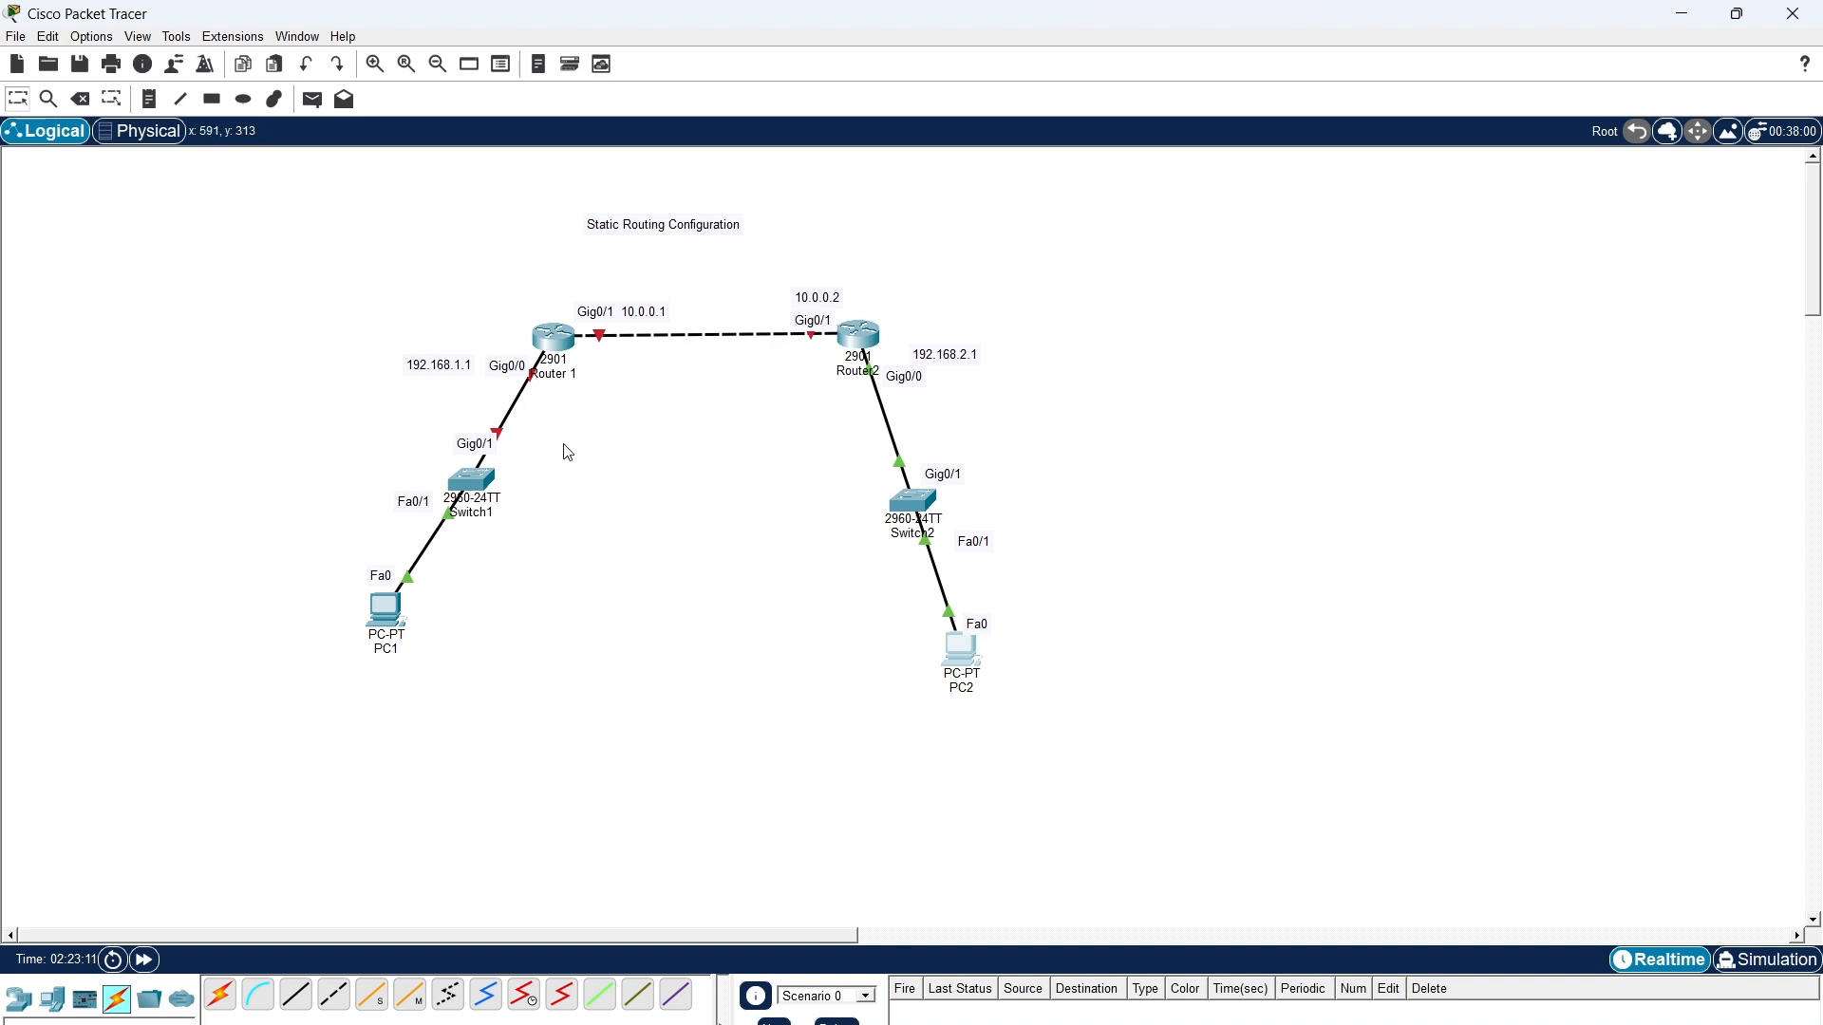
# Open Router 1's command line and enter global configuration mode through enable and configure terminal.
pyautogui.click(560, 342)
pyautogui.click(712, 627)
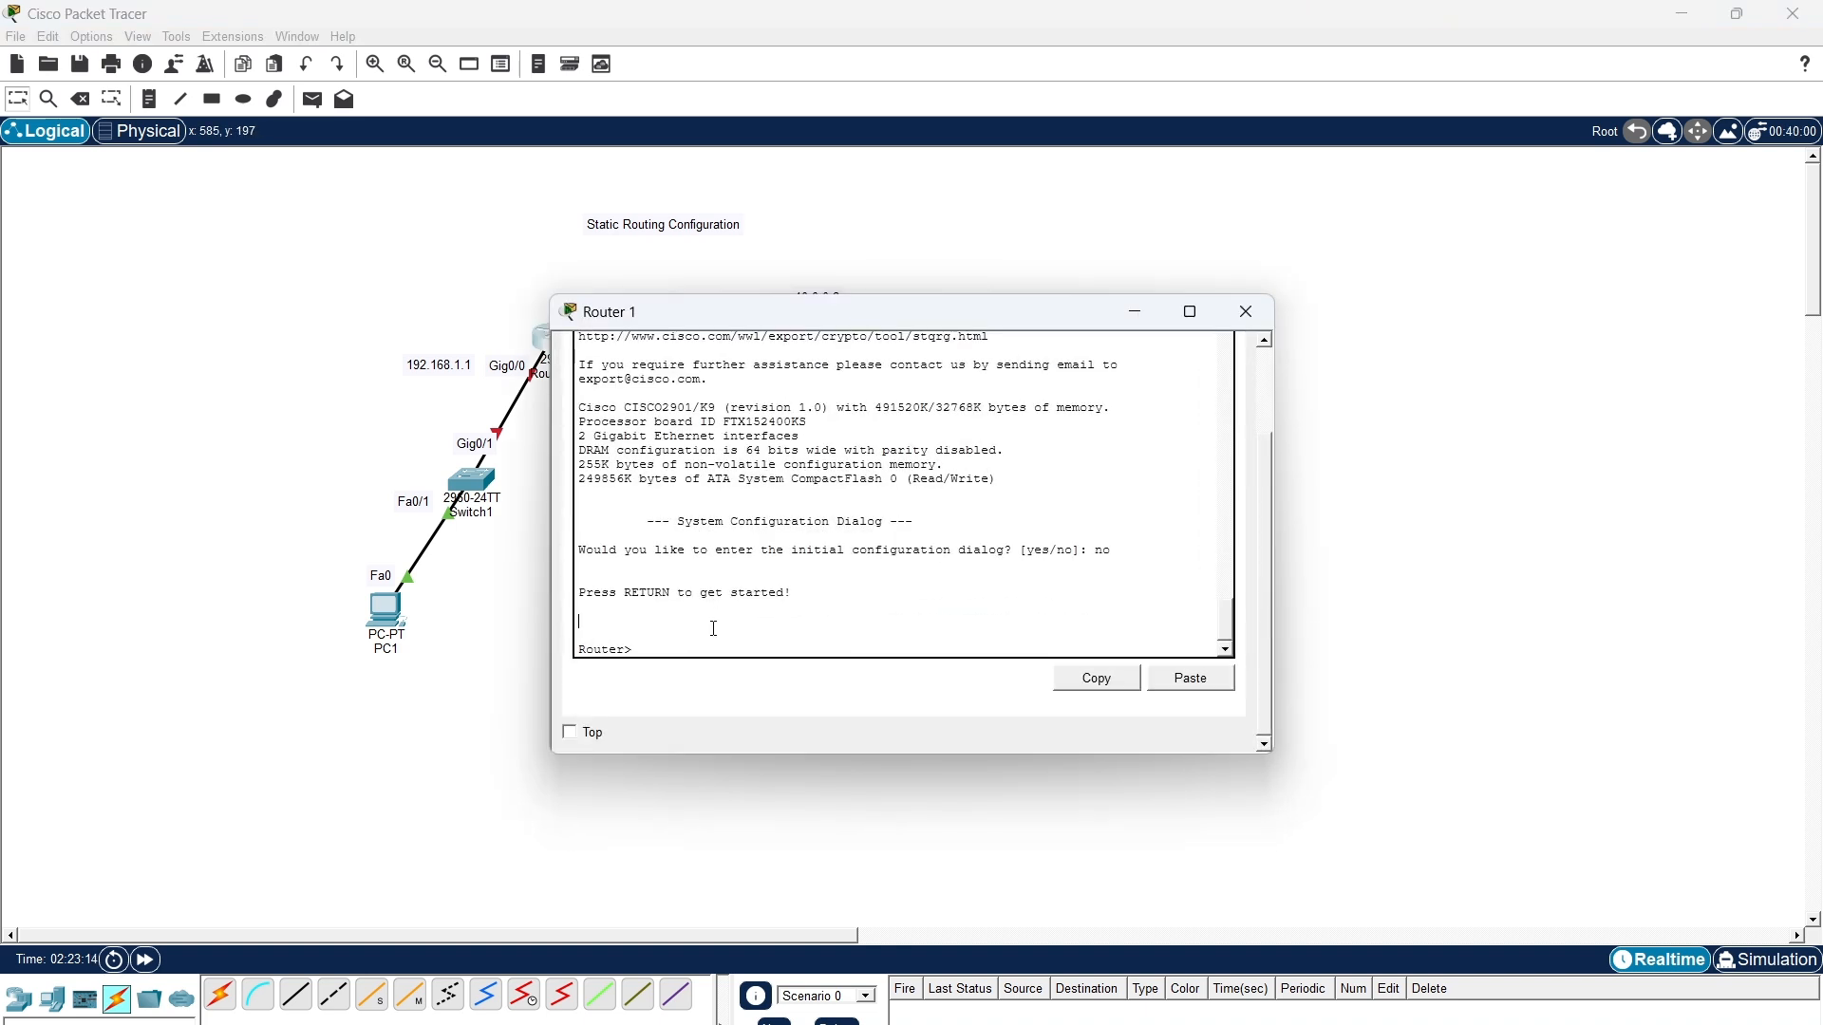
pyautogui.press('Return')
pyautogui.write('enab')
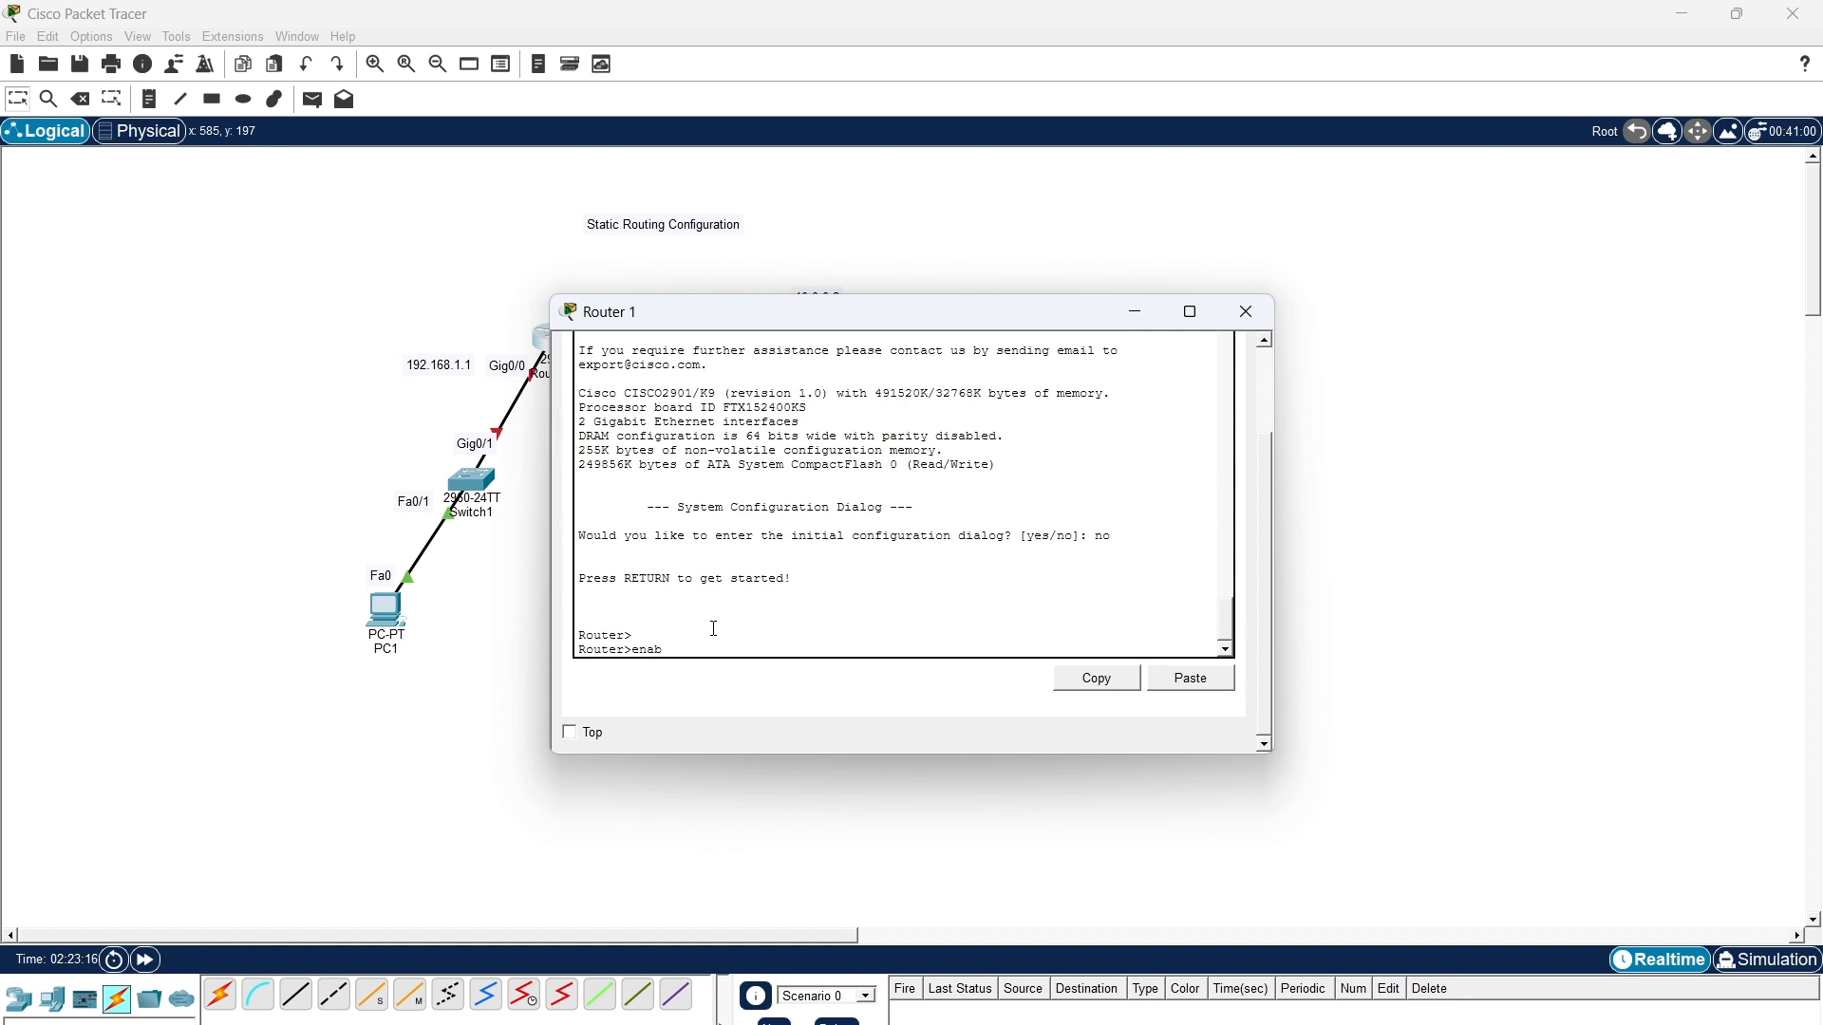
pyautogui.press('Tab')
pyautogui.press('Return')
pyautogui.write('confi')
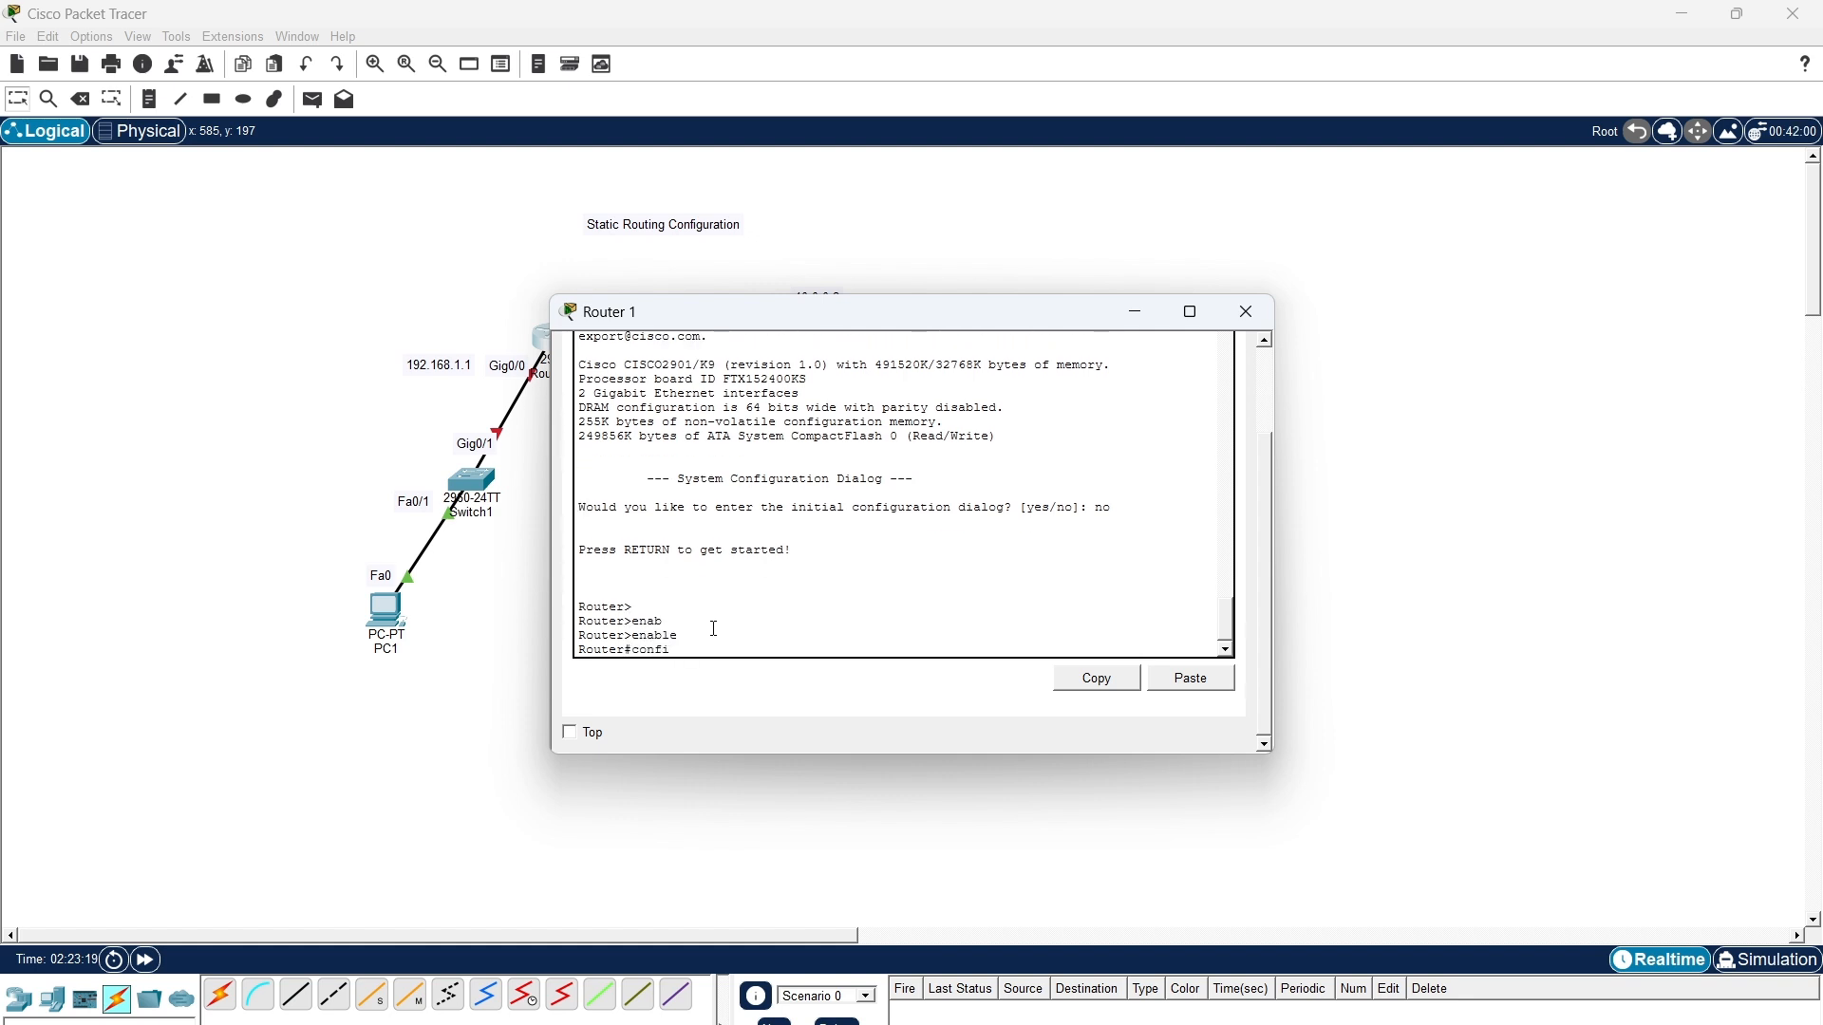
pyautogui.press('Tab')
pyautogui.write('ter')
pyautogui.press('Tab')
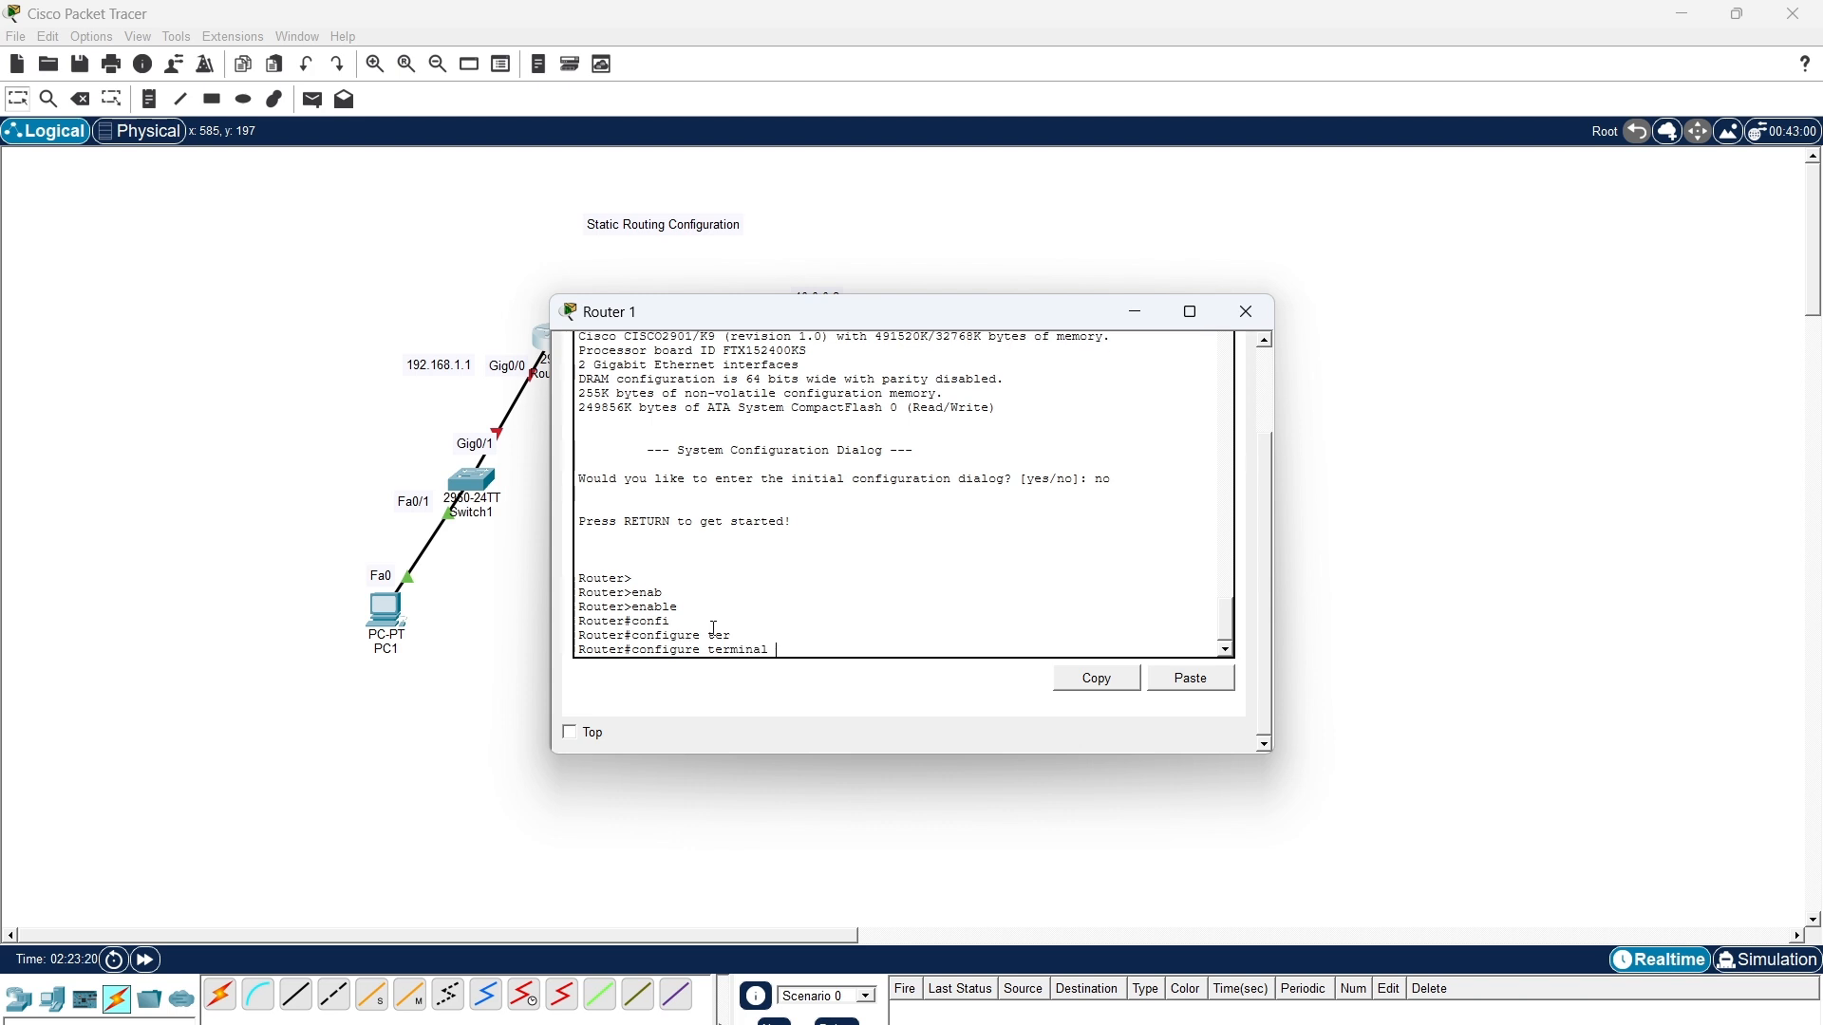
pyautogui.press('Return')
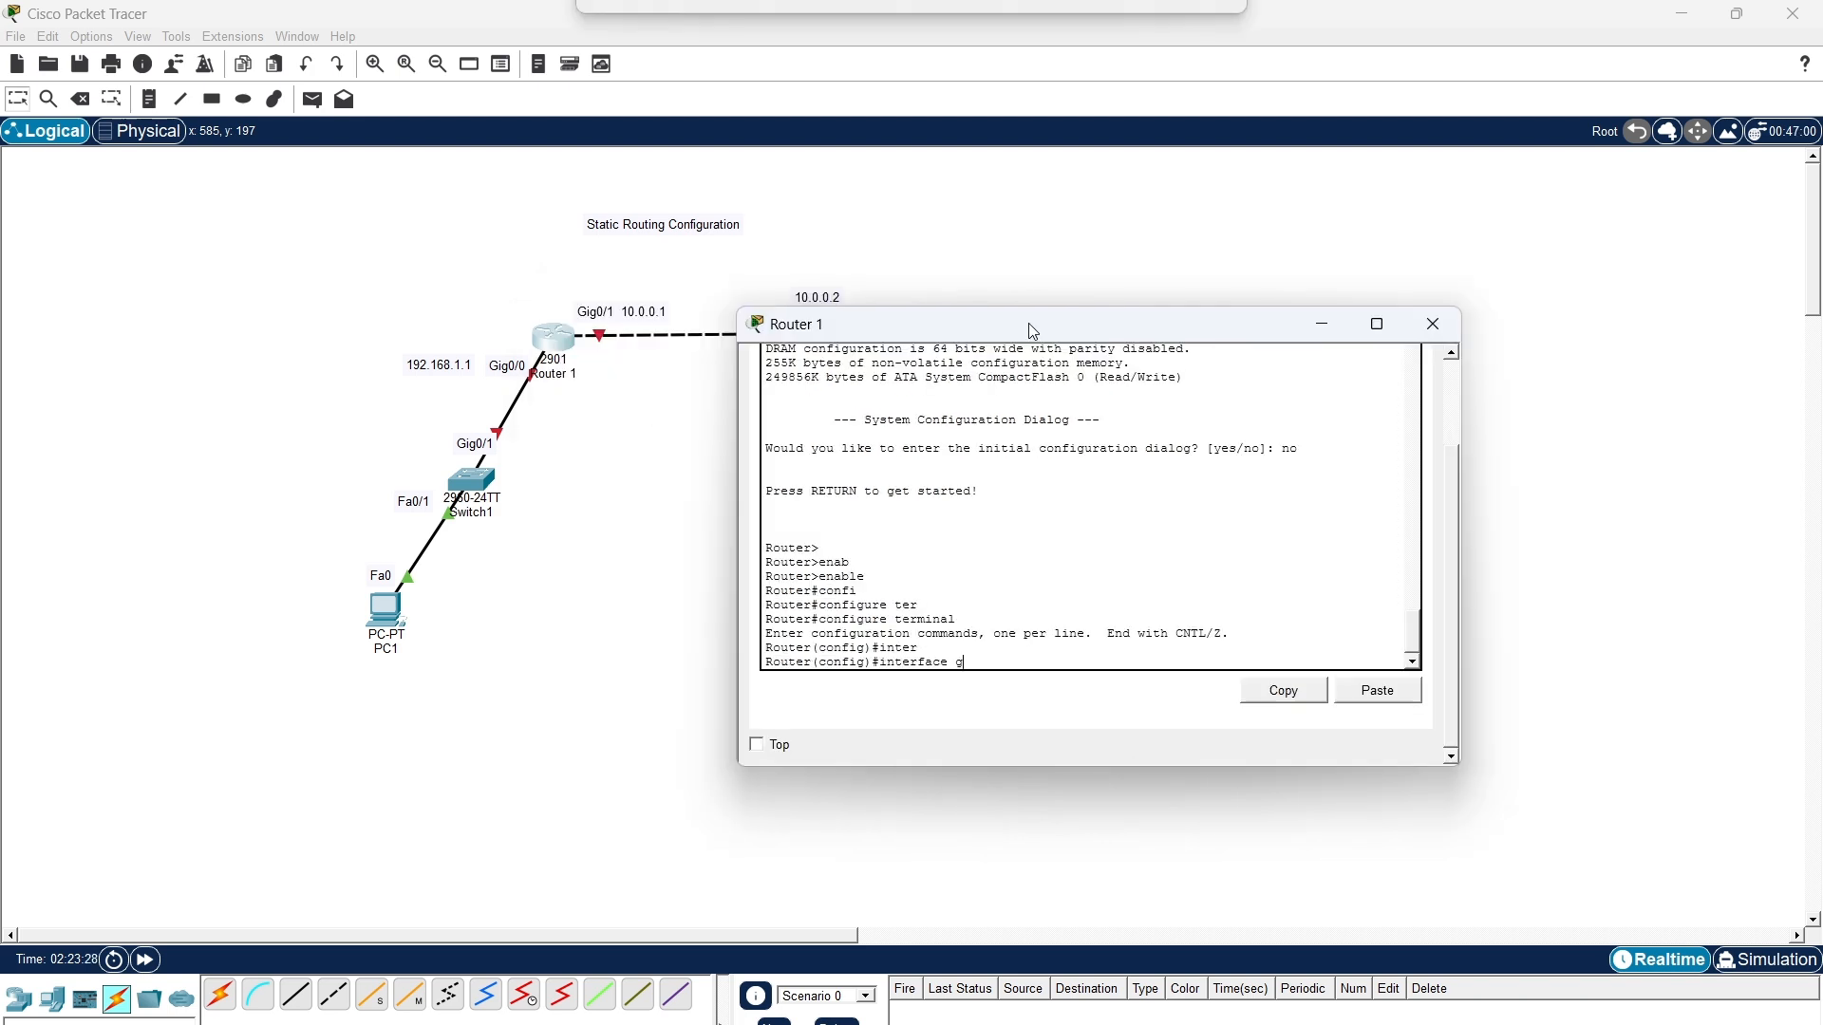
# Assign IP address 192.168.1.1 with mask 255.255.255.0 to Router 1's interface gigabitEthernet 0/0.
pyautogui.write('i')
pyautogui.press('Tab')
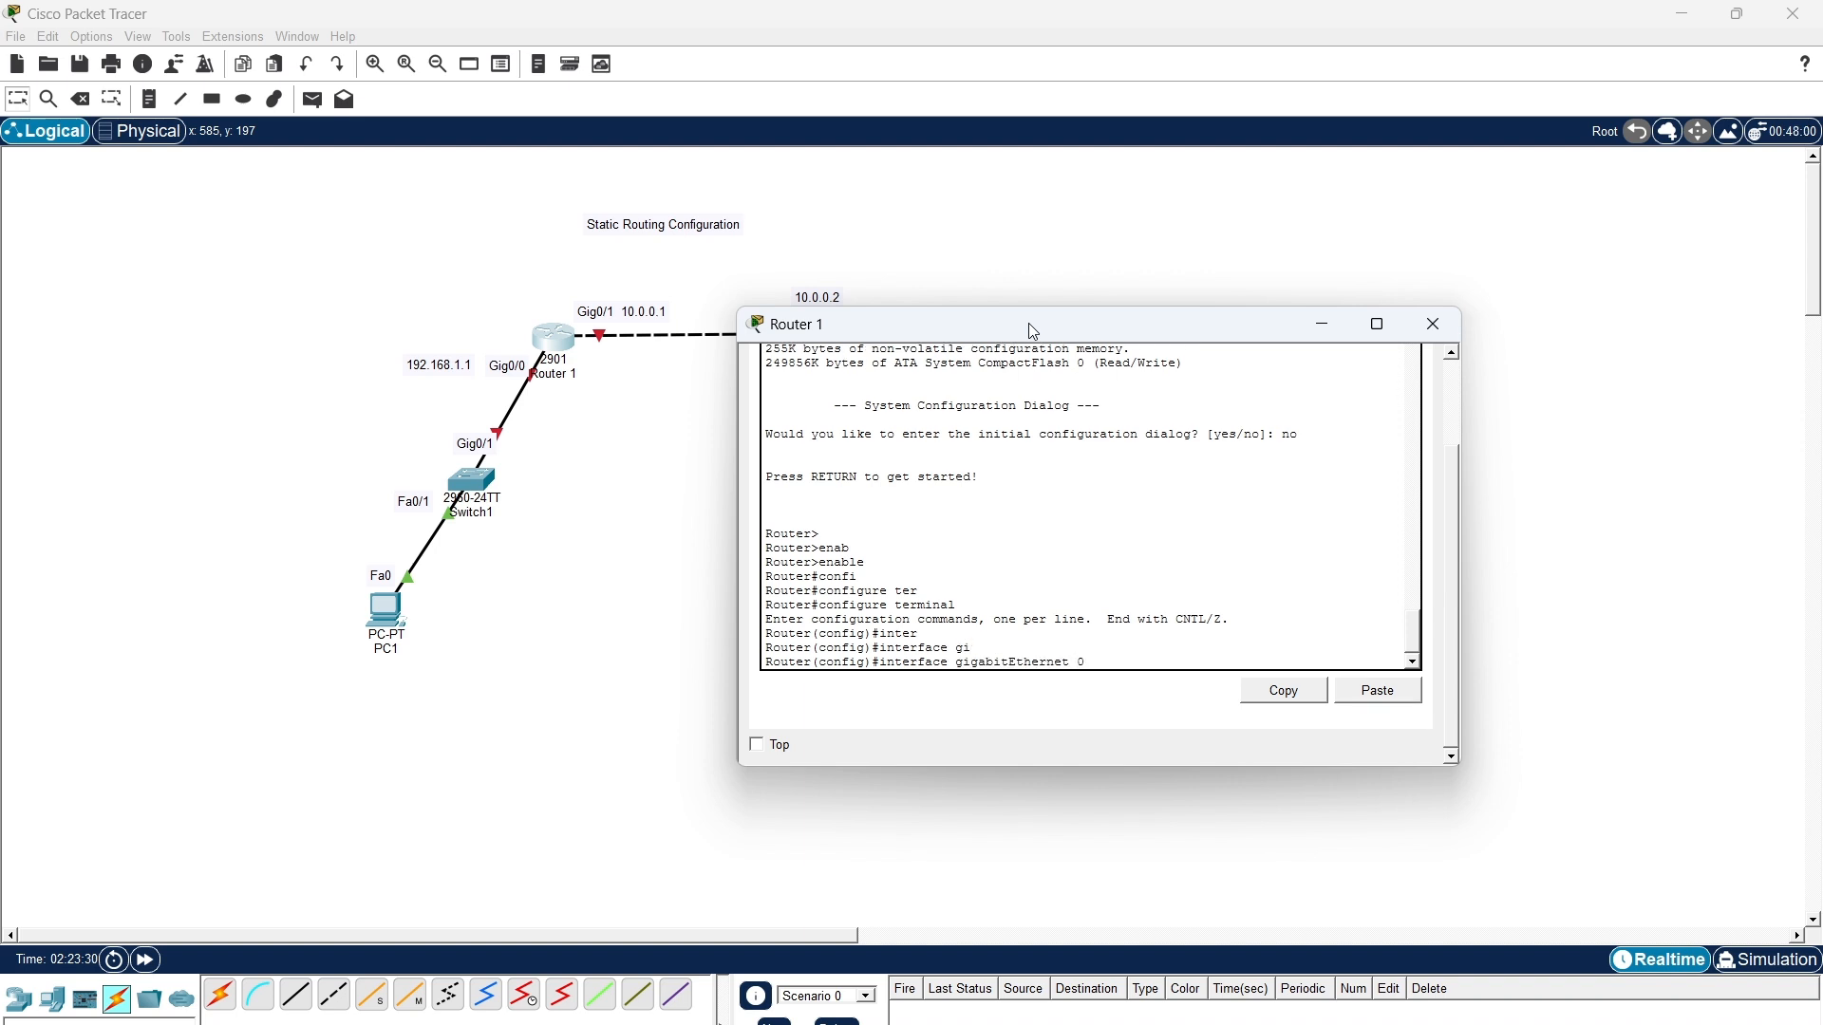
pyautogui.write('0/0')
pyautogui.press('Return')
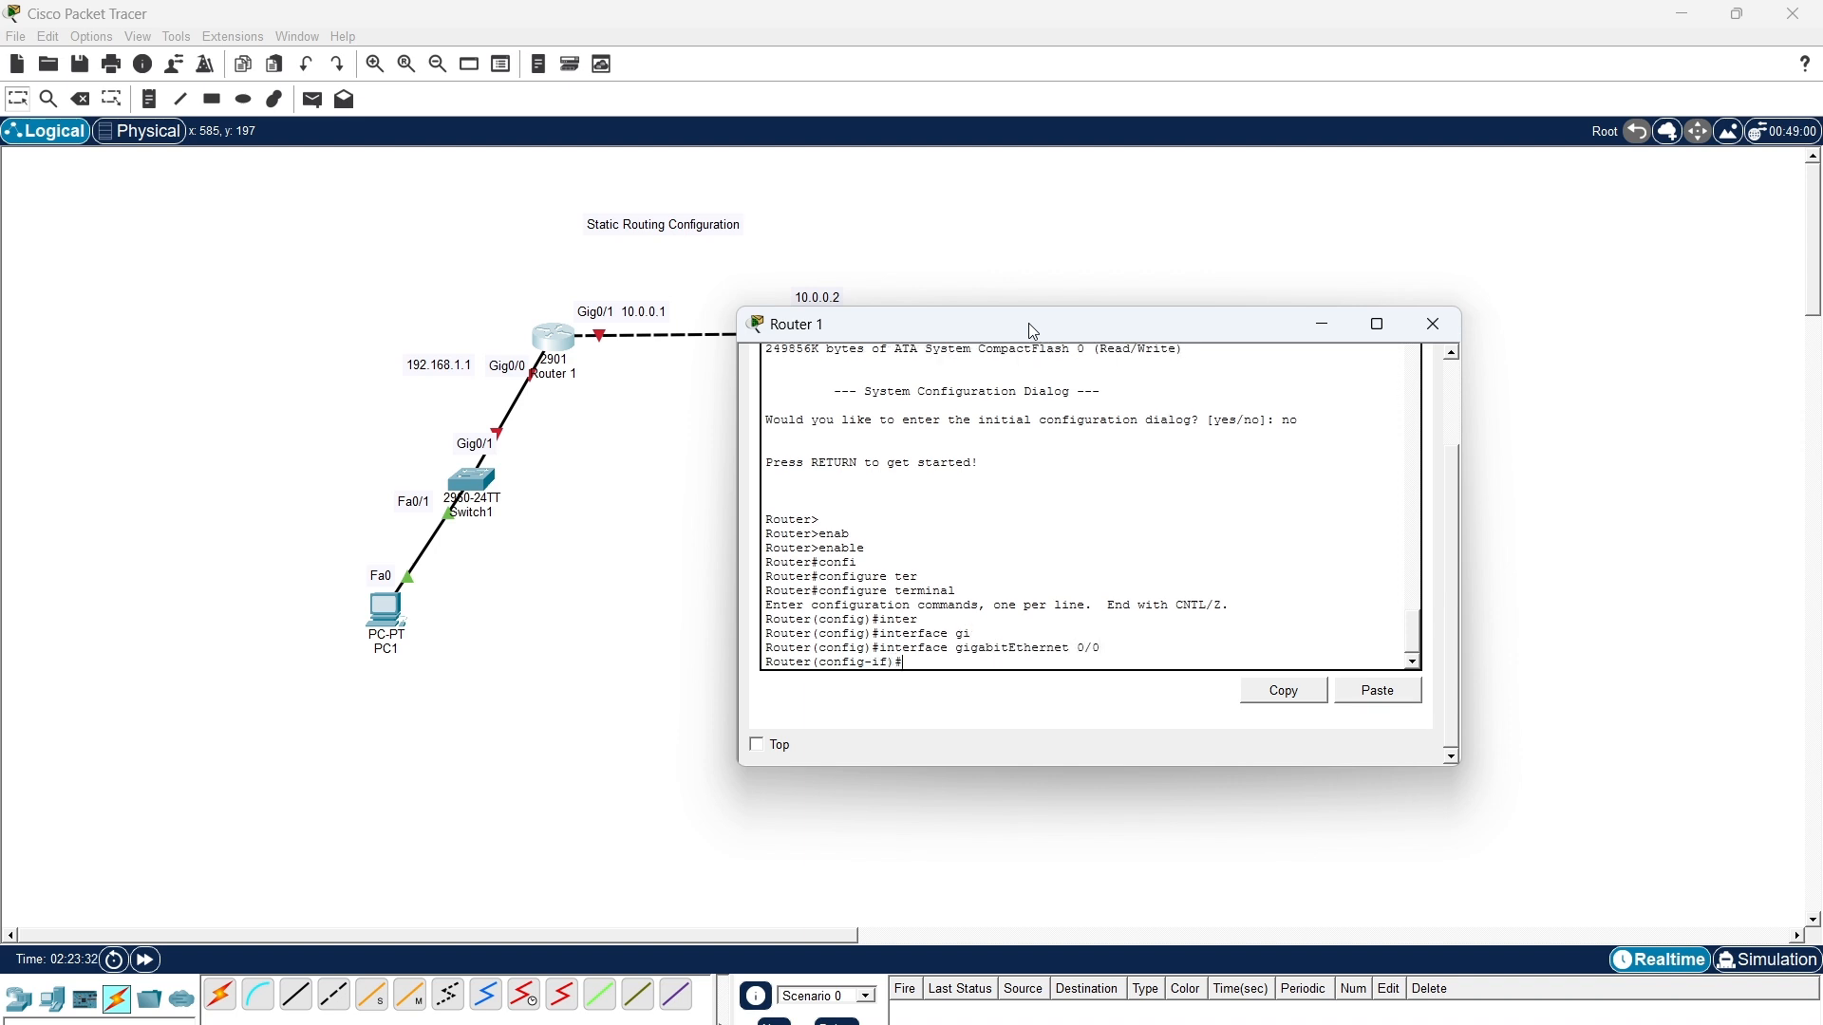
pyautogui.write('ip add')
pyautogui.press('Tab')
pyautogui.write('1')
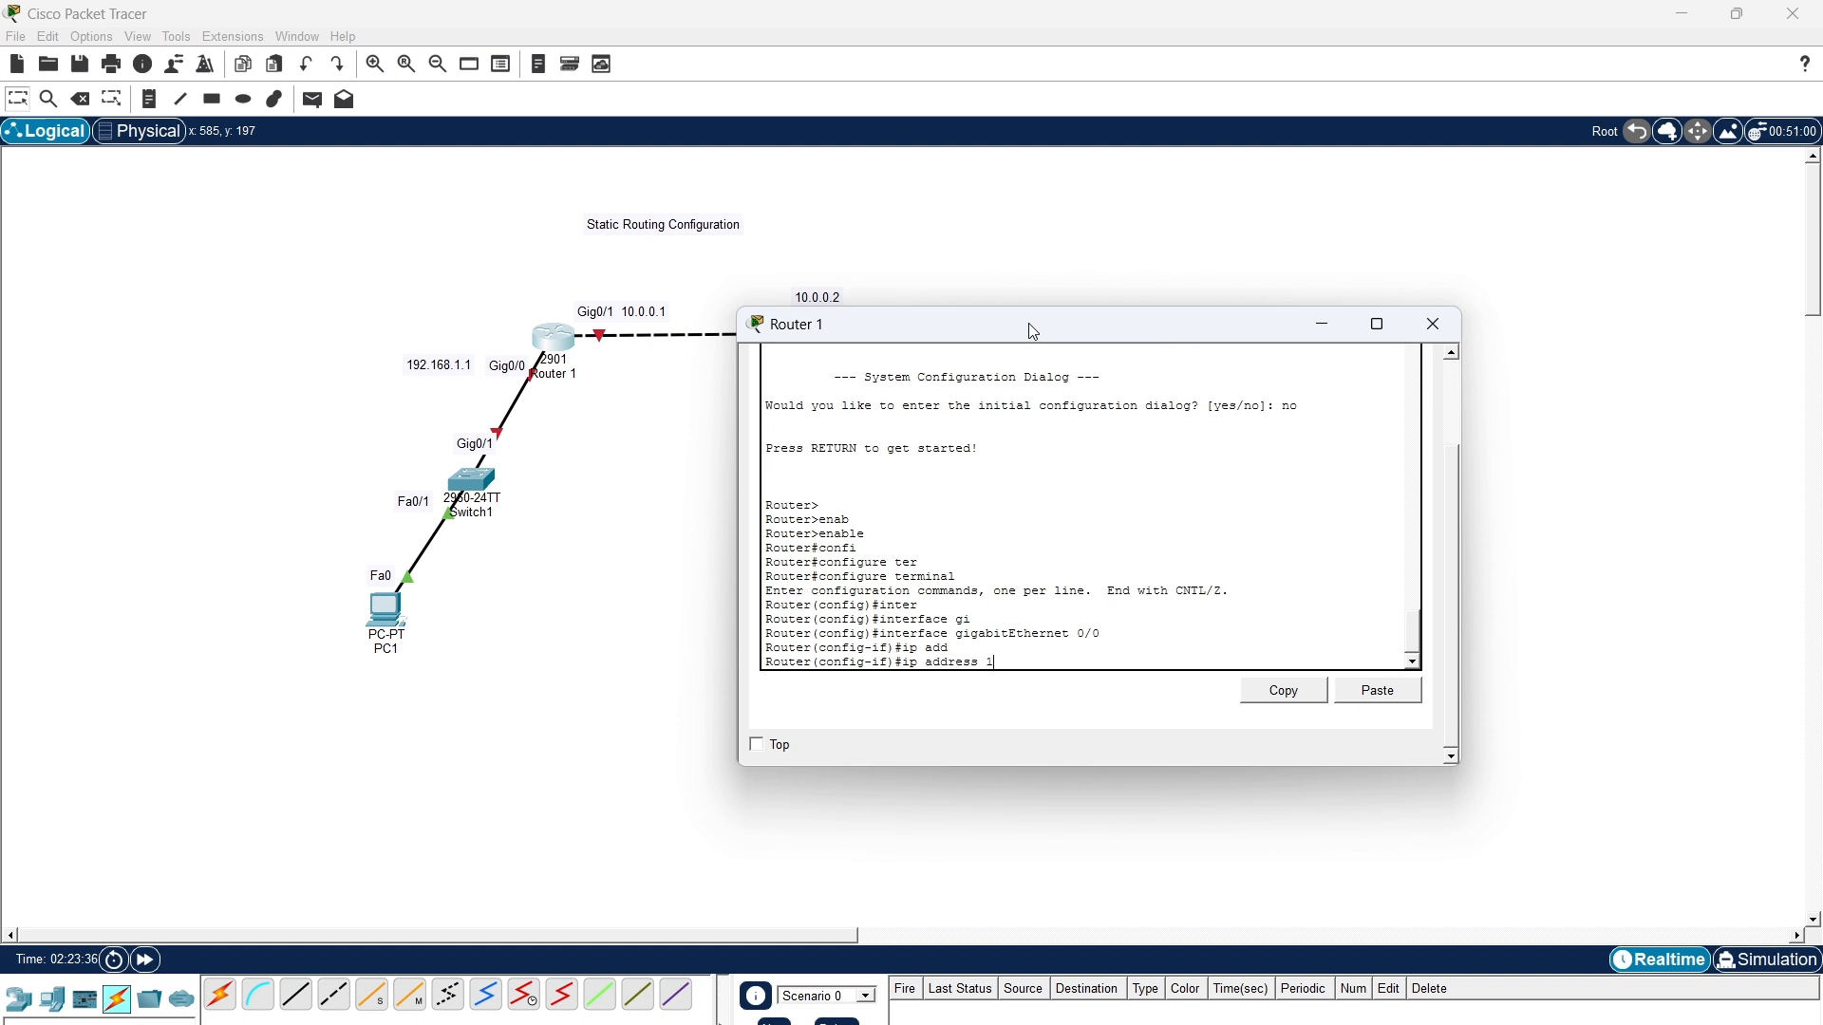
pyautogui.write('92.168.1.1 255.255.255.0')
pyautogui.press('Return')
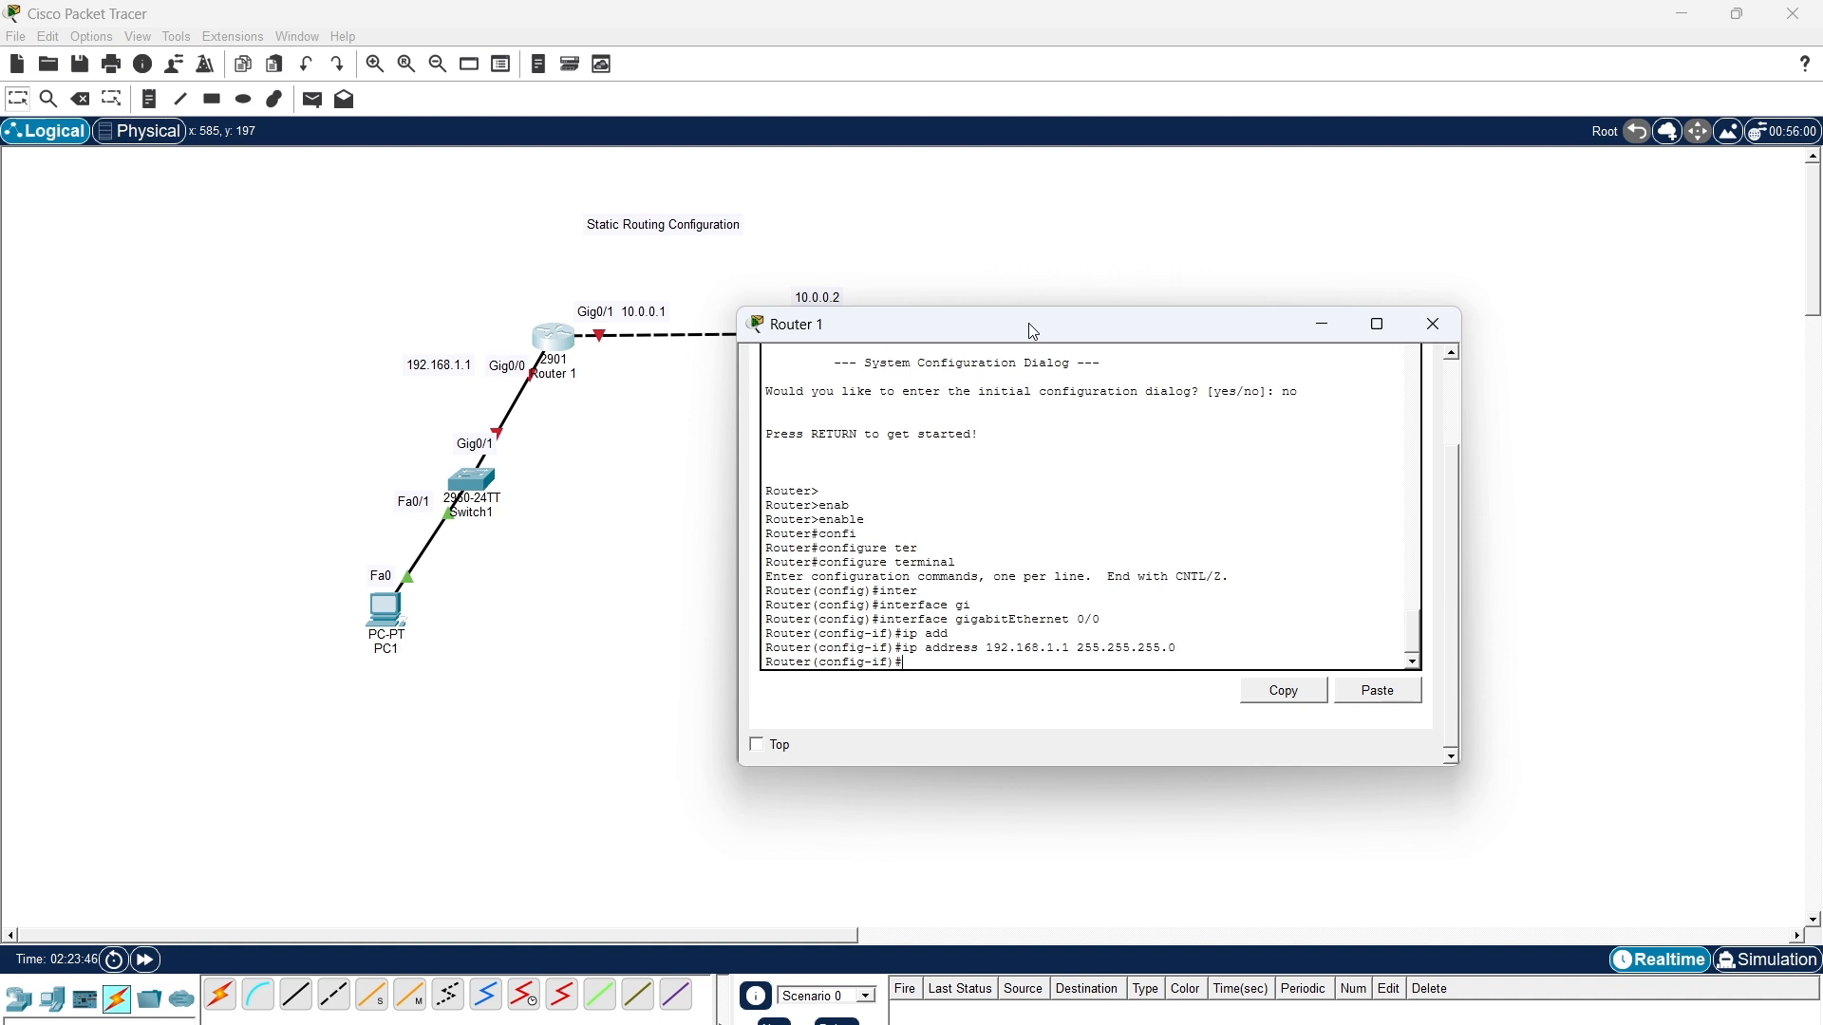
# Bring up Router 1's gigabitEthernet 0/0 with no shutdown and exit its interface configuration.
pyautogui.write('no shu')
pyautogui.press('Tab')
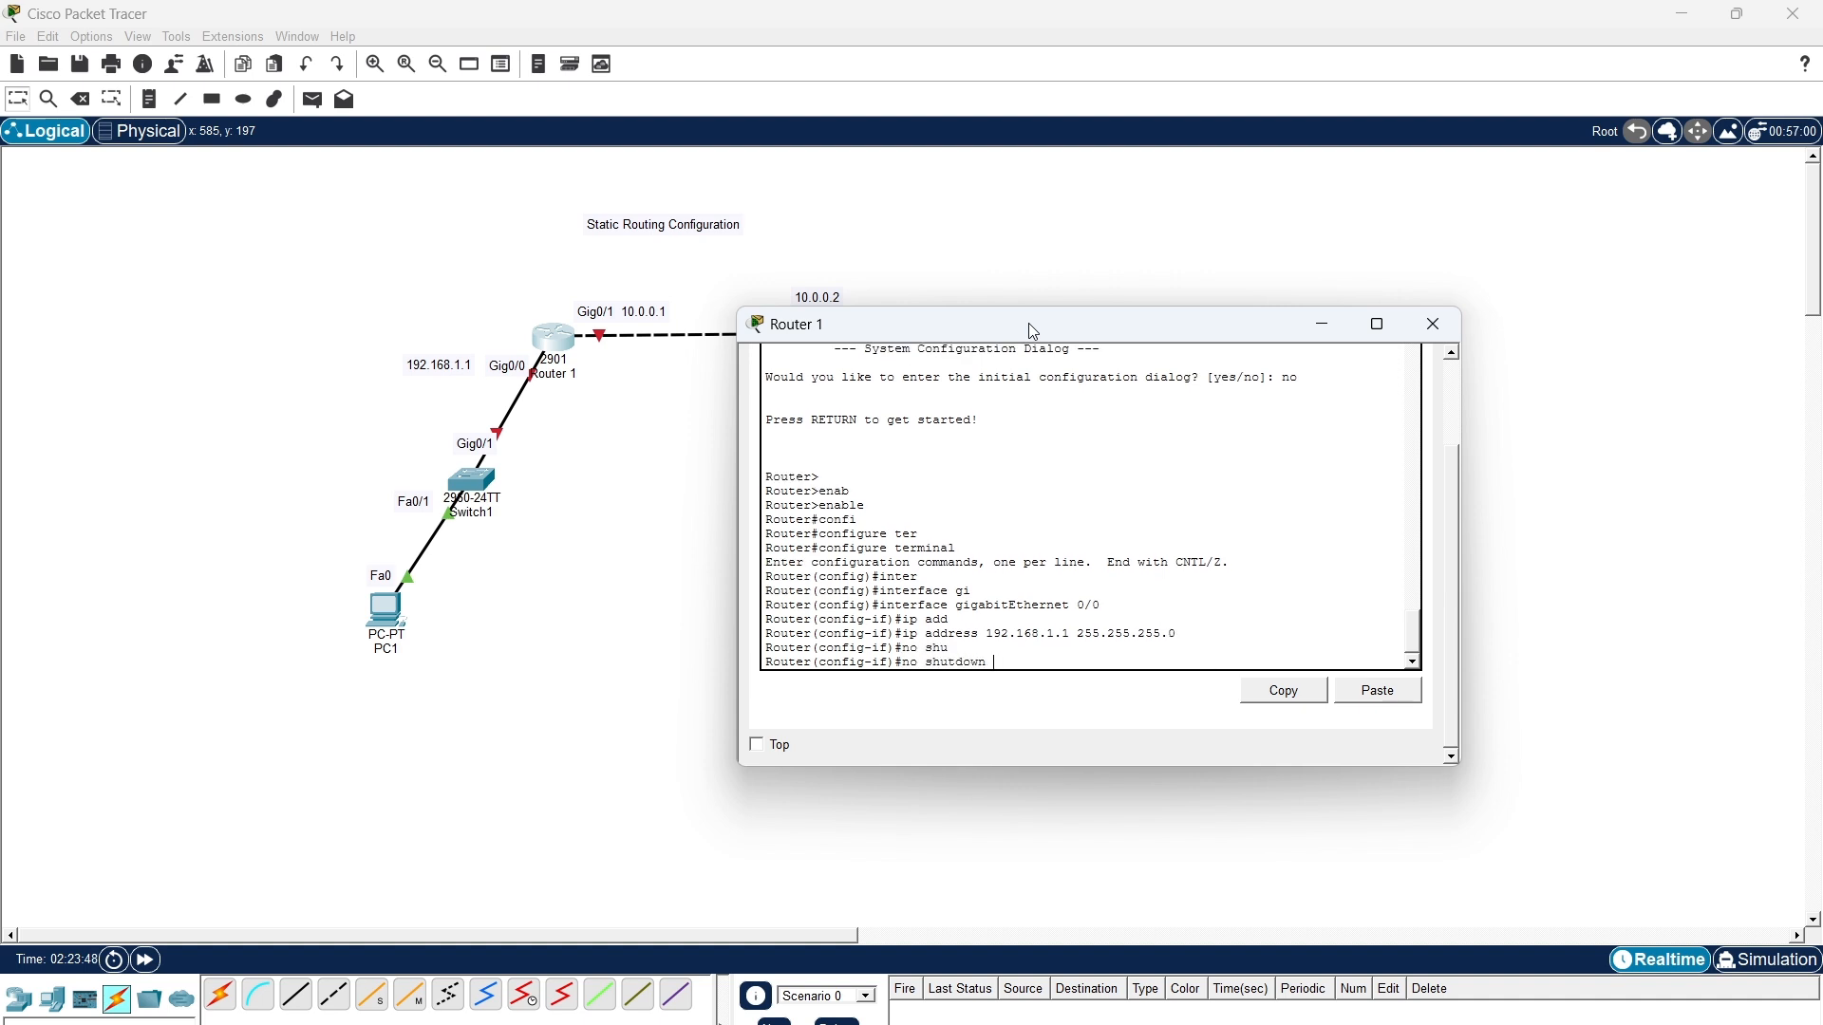
pyautogui.press('Return')
pyautogui.press('Return')
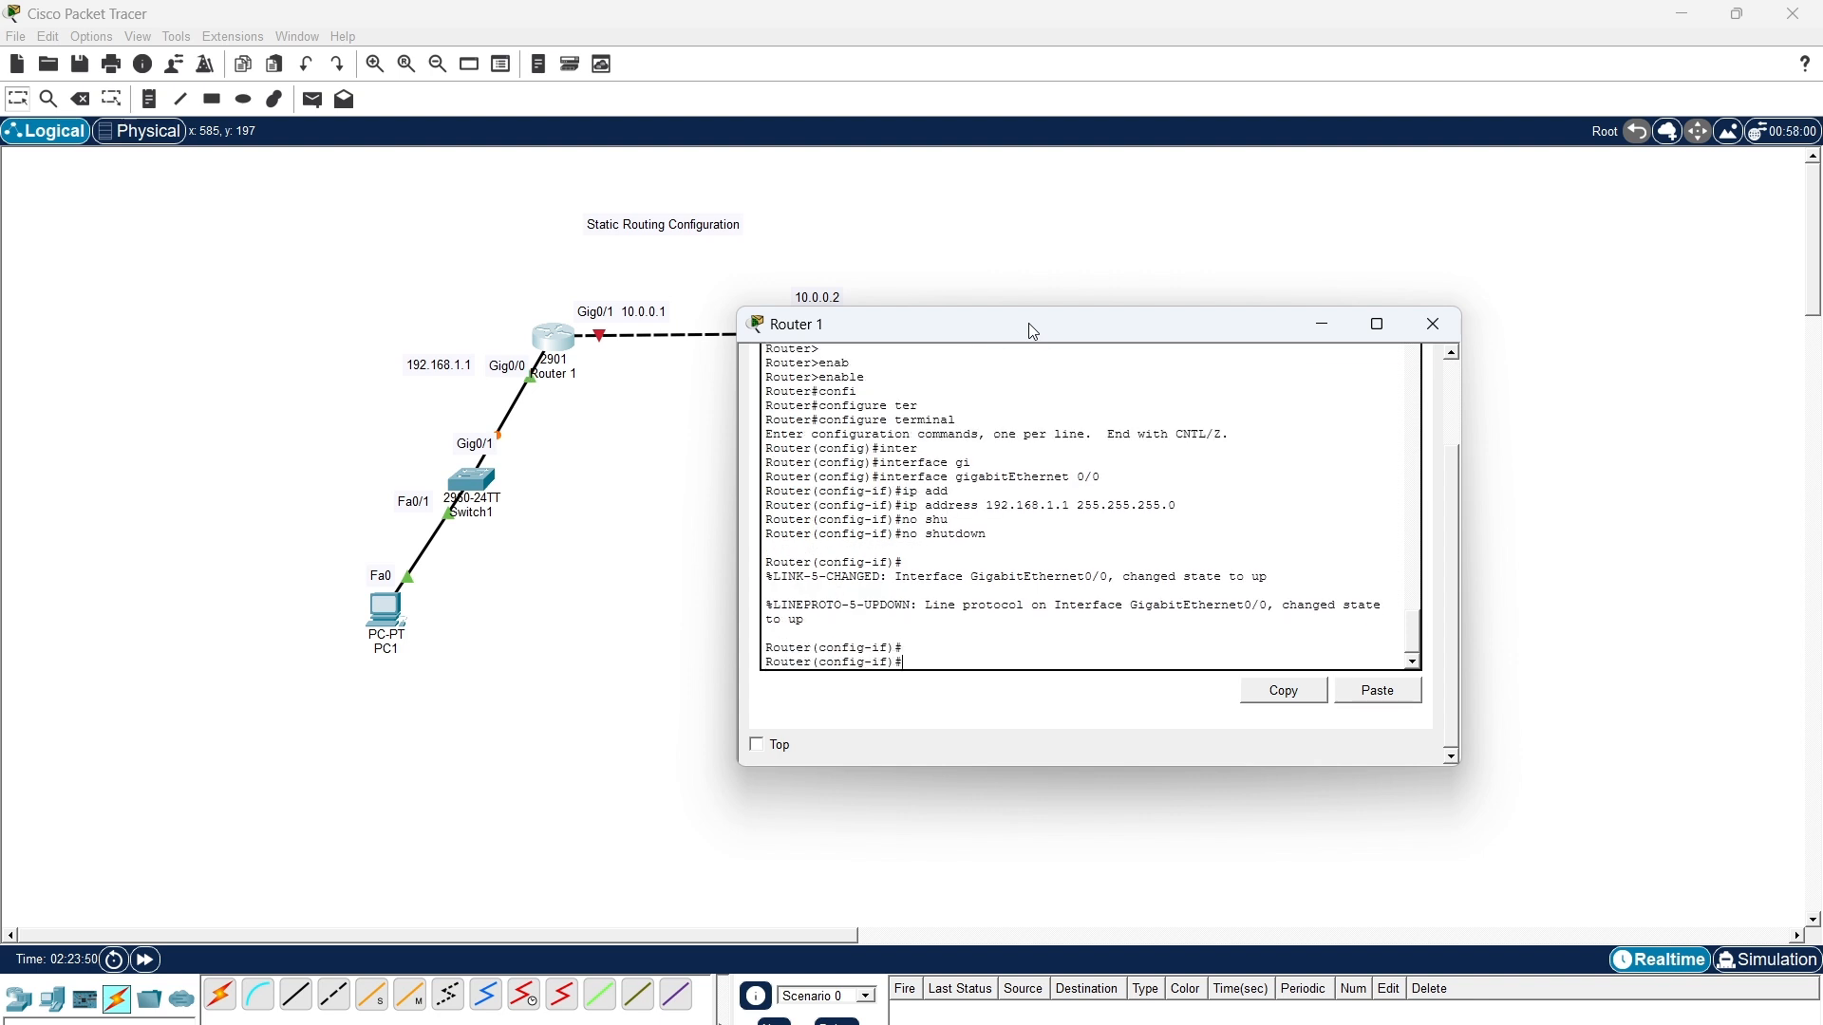
pyautogui.write('exit')
pyautogui.press('Return')
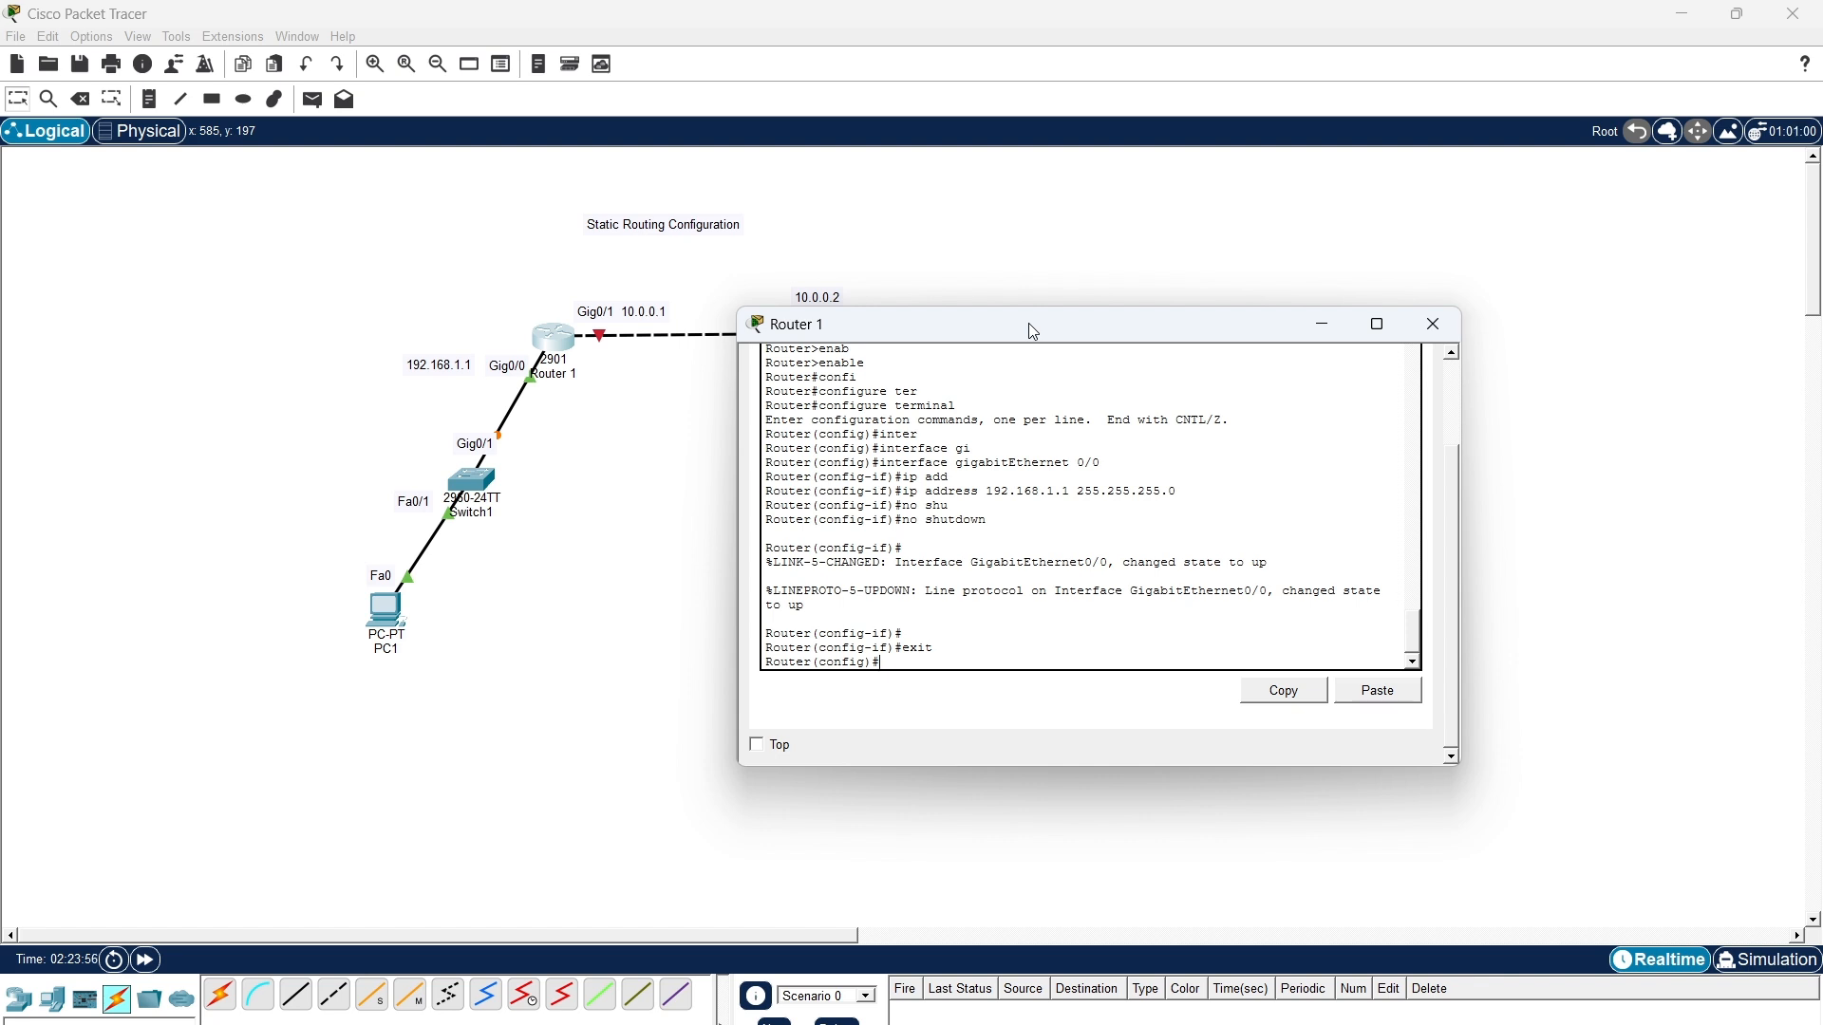
# Assign IP address 10.0.0.1 with mask 255.255.255.0 to Router 1's interface gigabitEthernet 0/1.
pyautogui.write('inter')
pyautogui.press('Tab')
pyautogui.write('gi')
pyautogui.press('Tab')
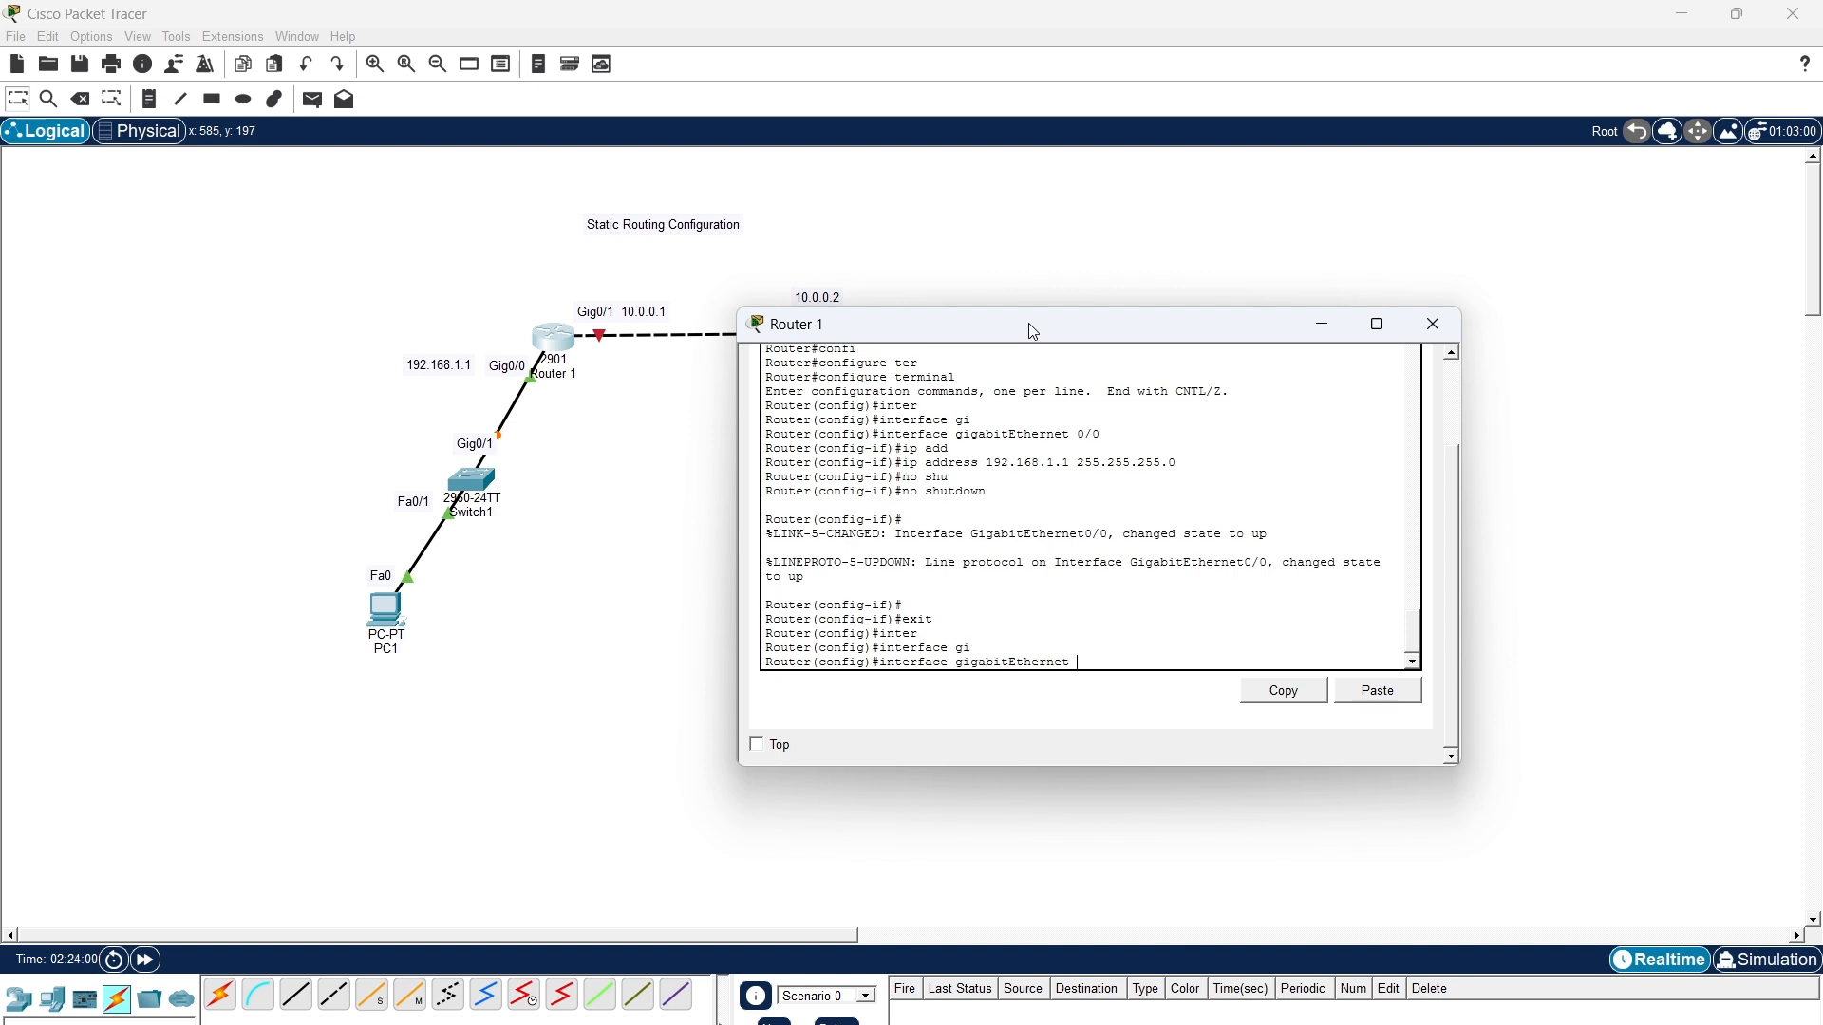
pyautogui.write('0/1')
pyautogui.press('Return')
pyautogui.write('ip')
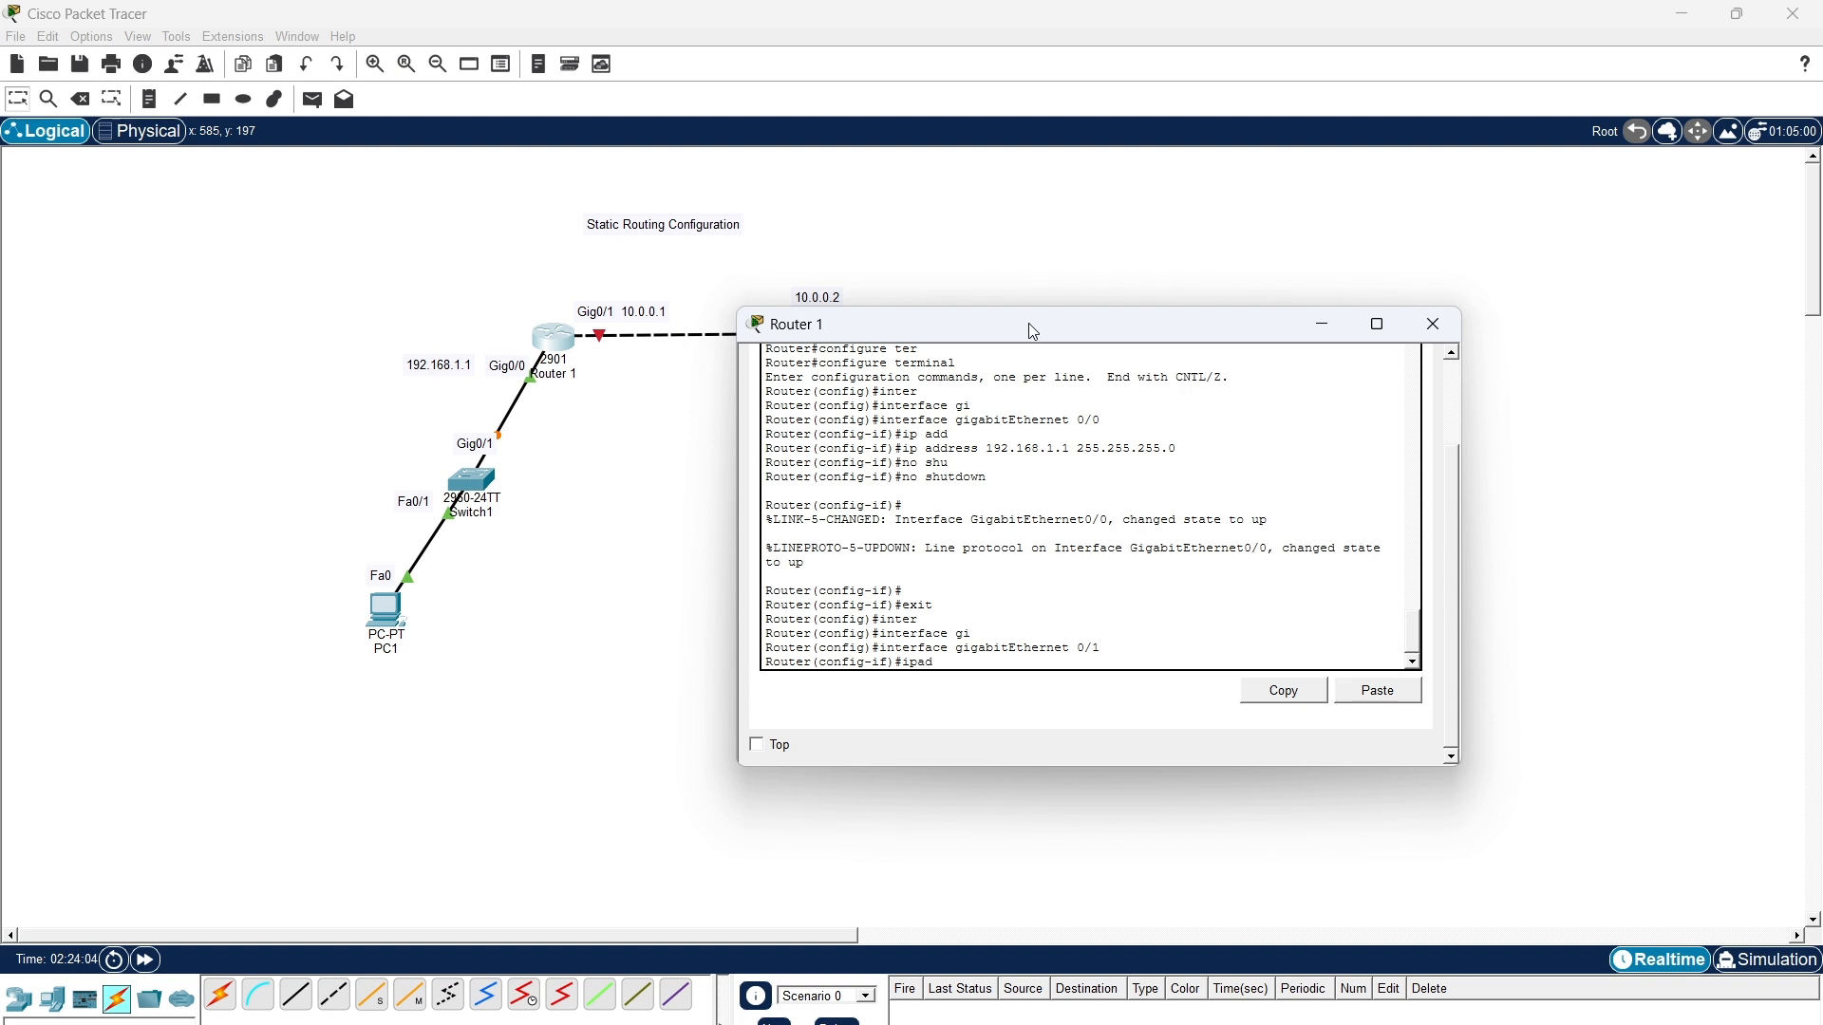
pyautogui.write(' ad')
pyautogui.press('Tab')
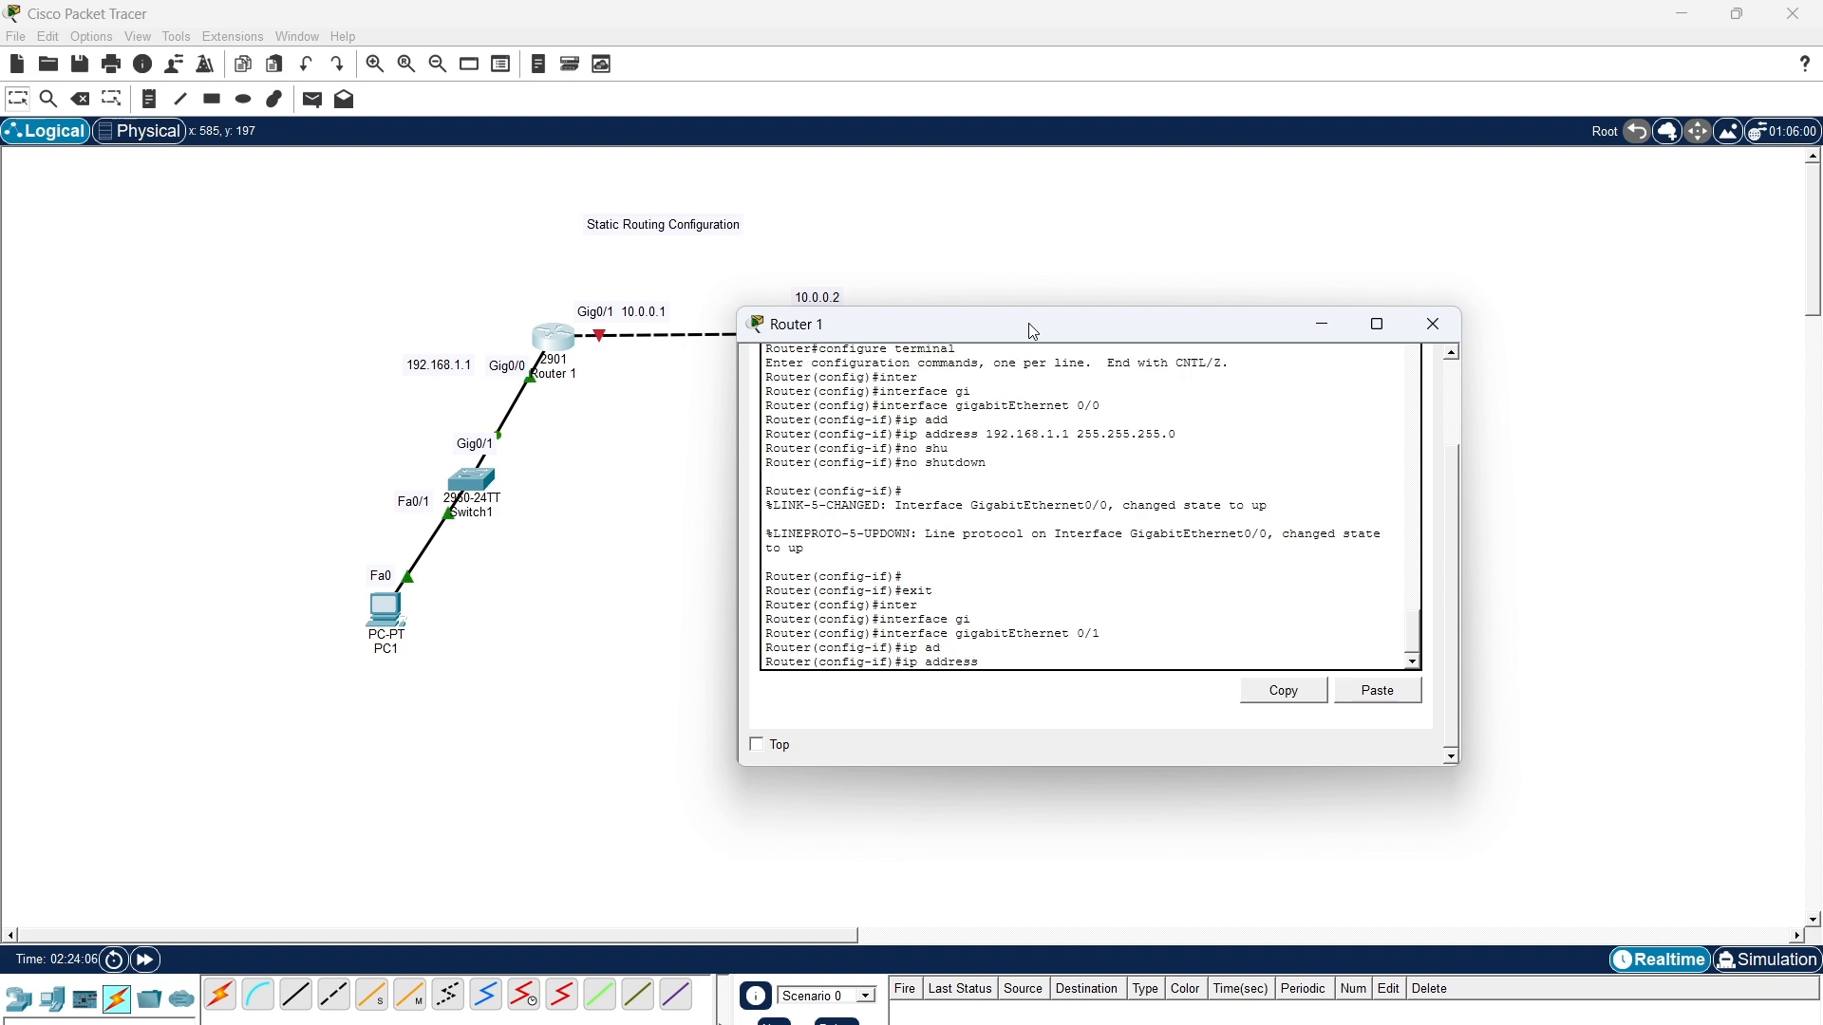
pyautogui.write('10.0.0.1 255.255.255.0')
pyautogui.press('Return')
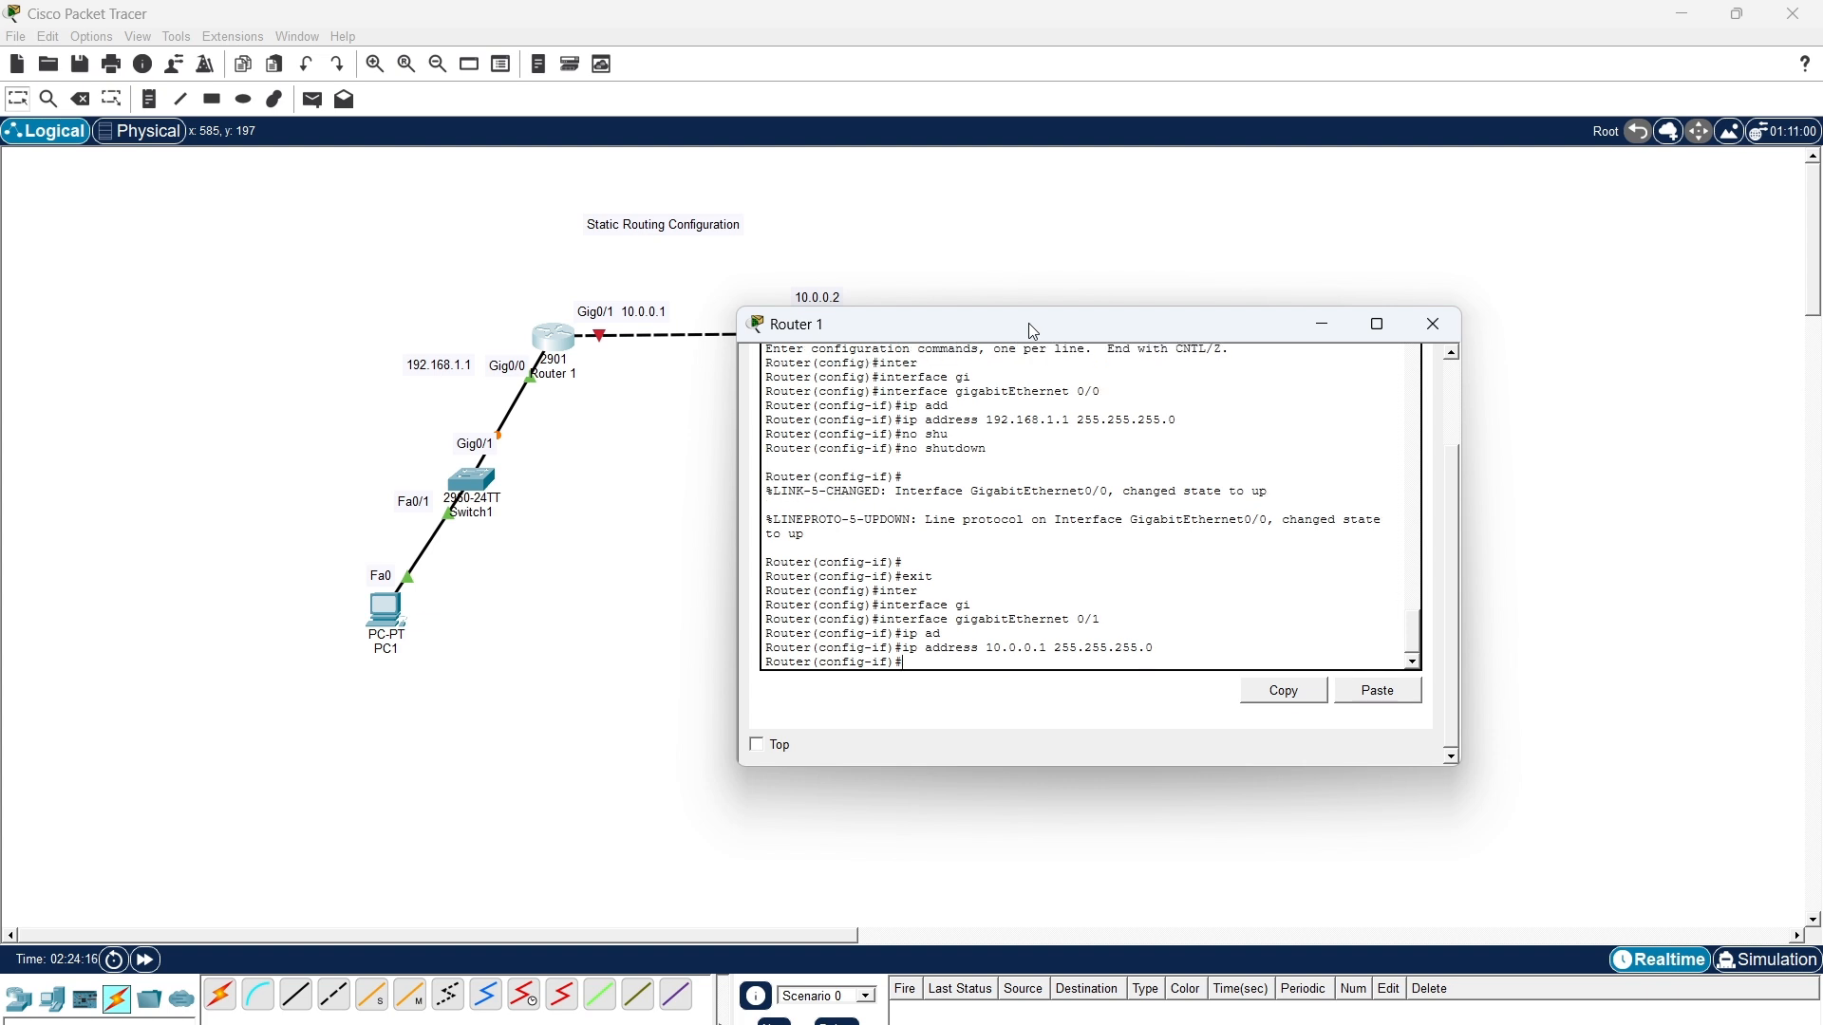
# Bring up Router 1's gigabitEthernet 0/1 with no shutdown and exit its interface configuration.
pyautogui.write('no sh')
pyautogui.press('Tab')
pyautogui.press('Return')
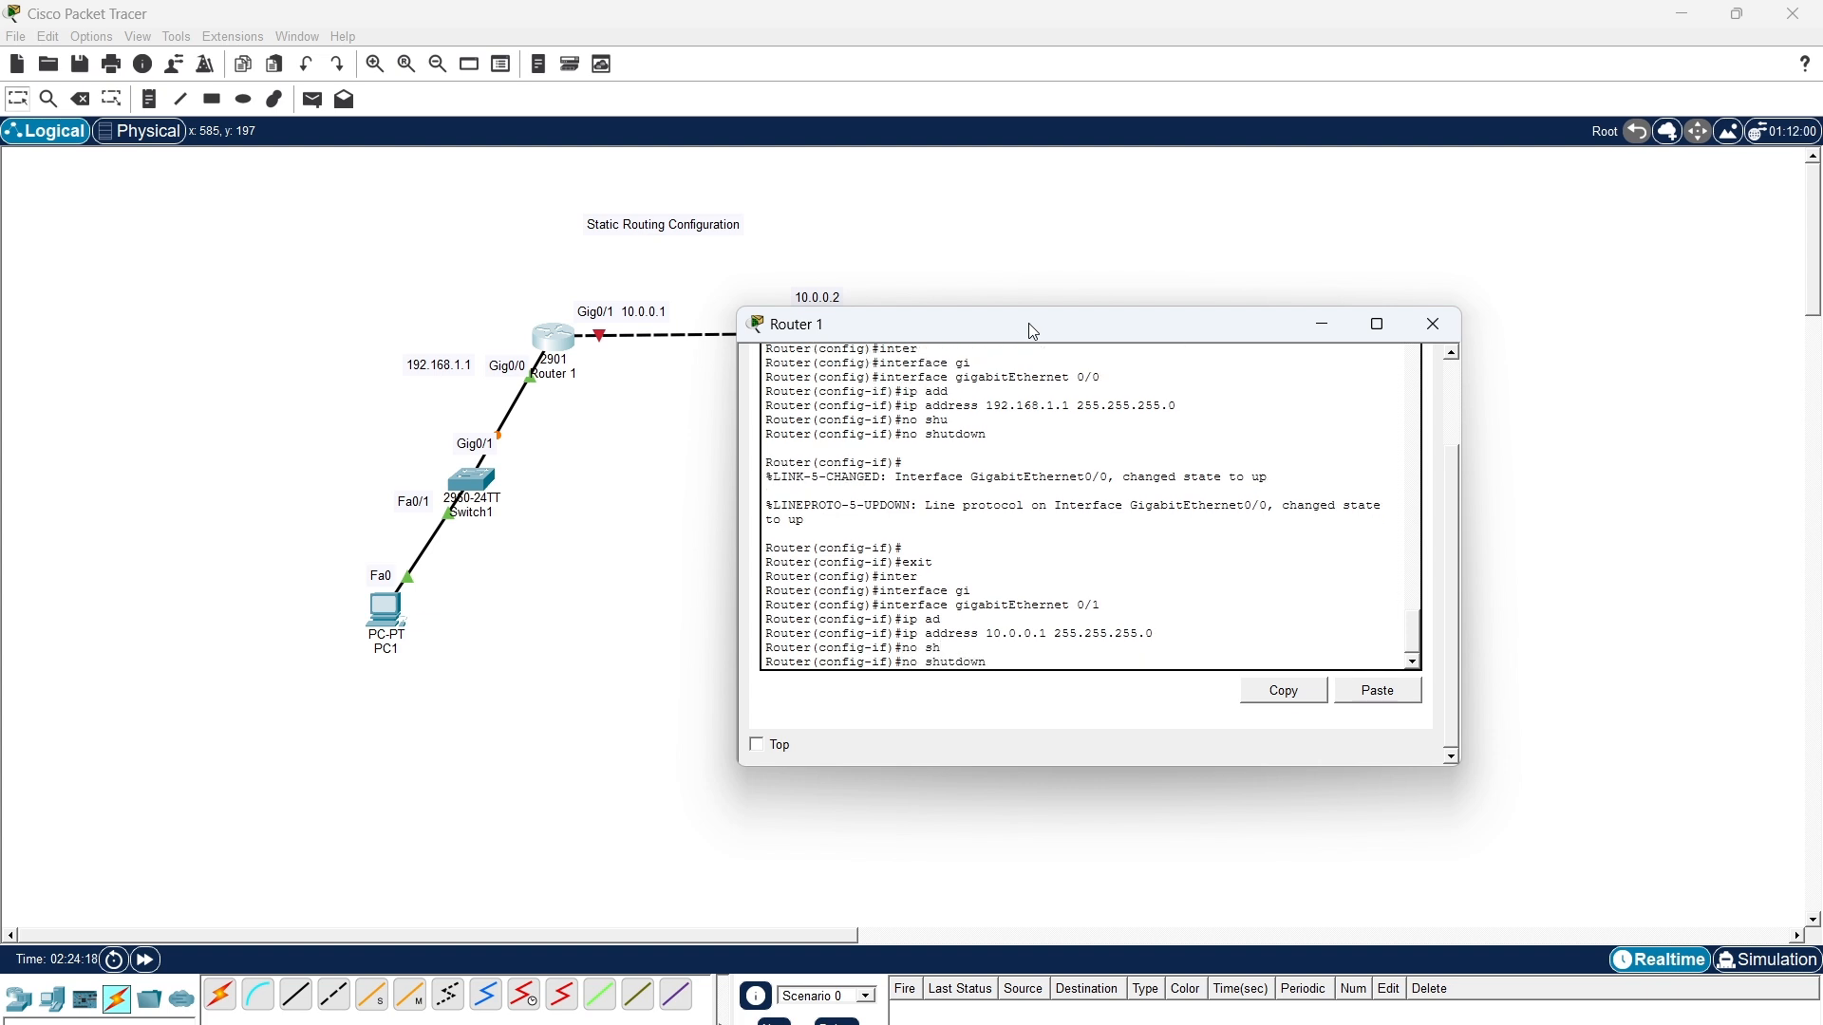
pyautogui.press('Return')
pyautogui.press('Return')
pyautogui.write('exi')
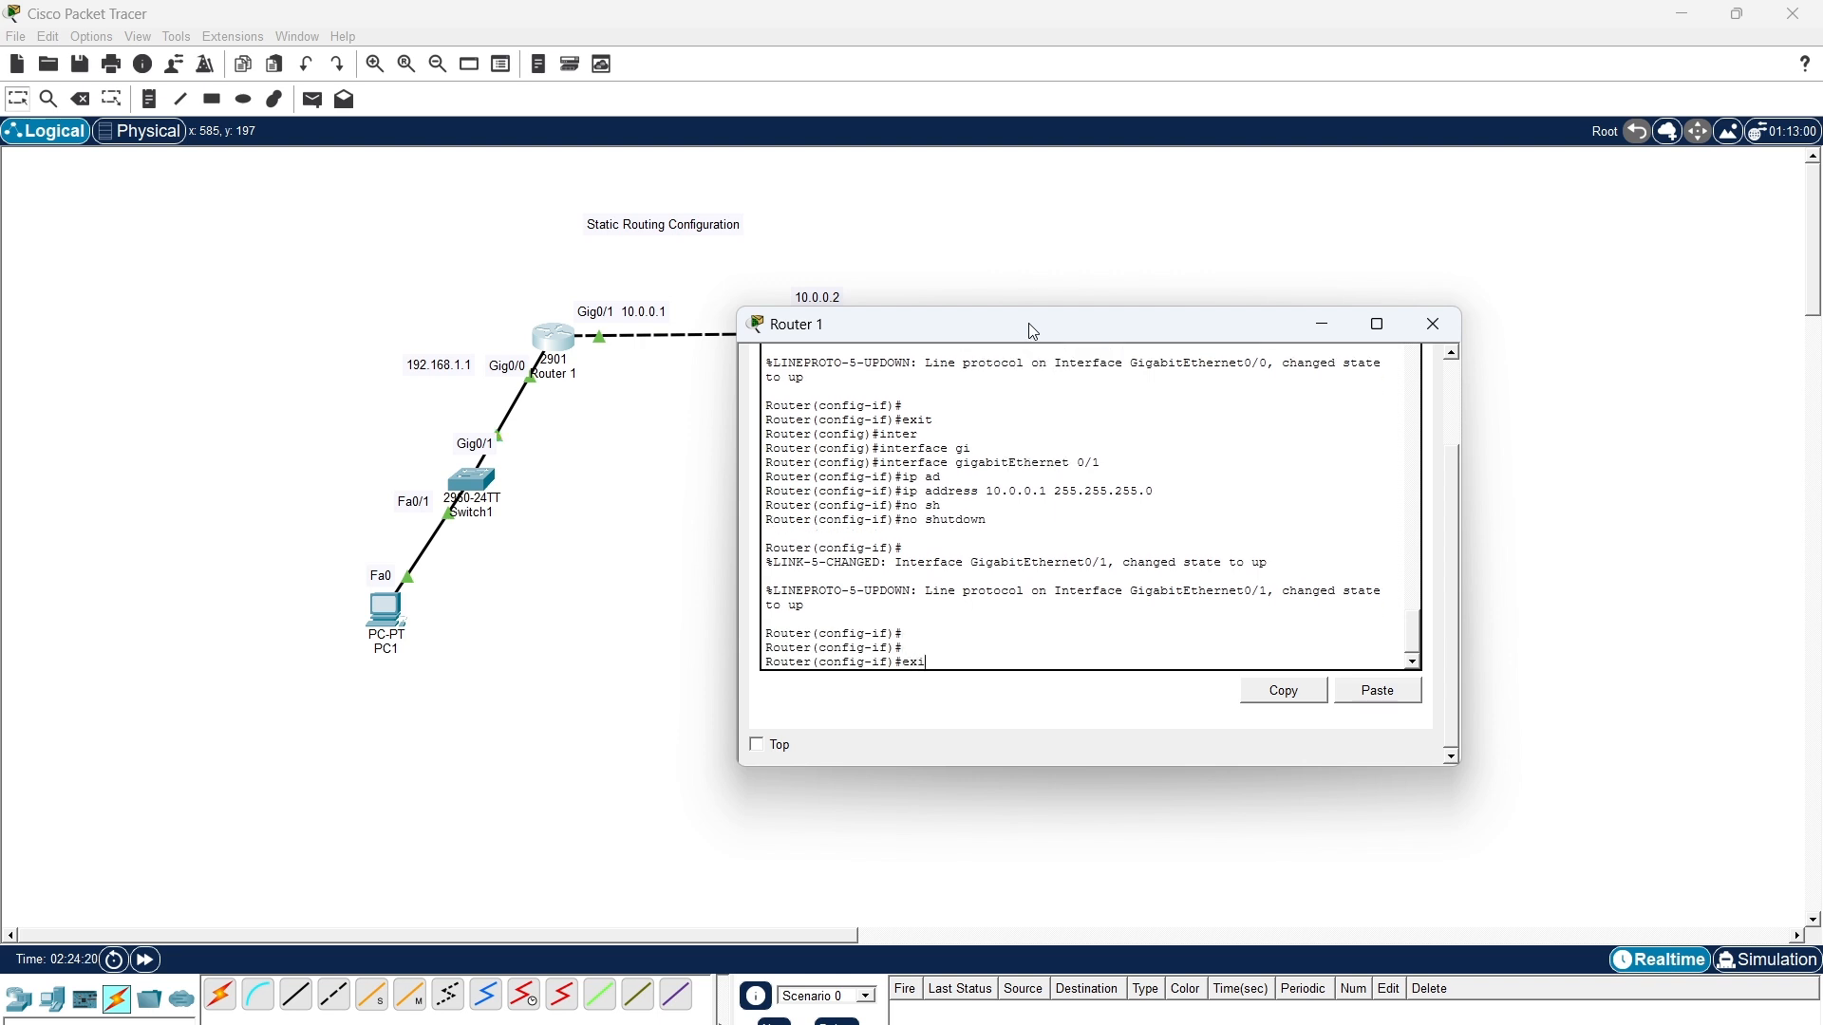
pyautogui.write('t')
pyautogui.press('Return')
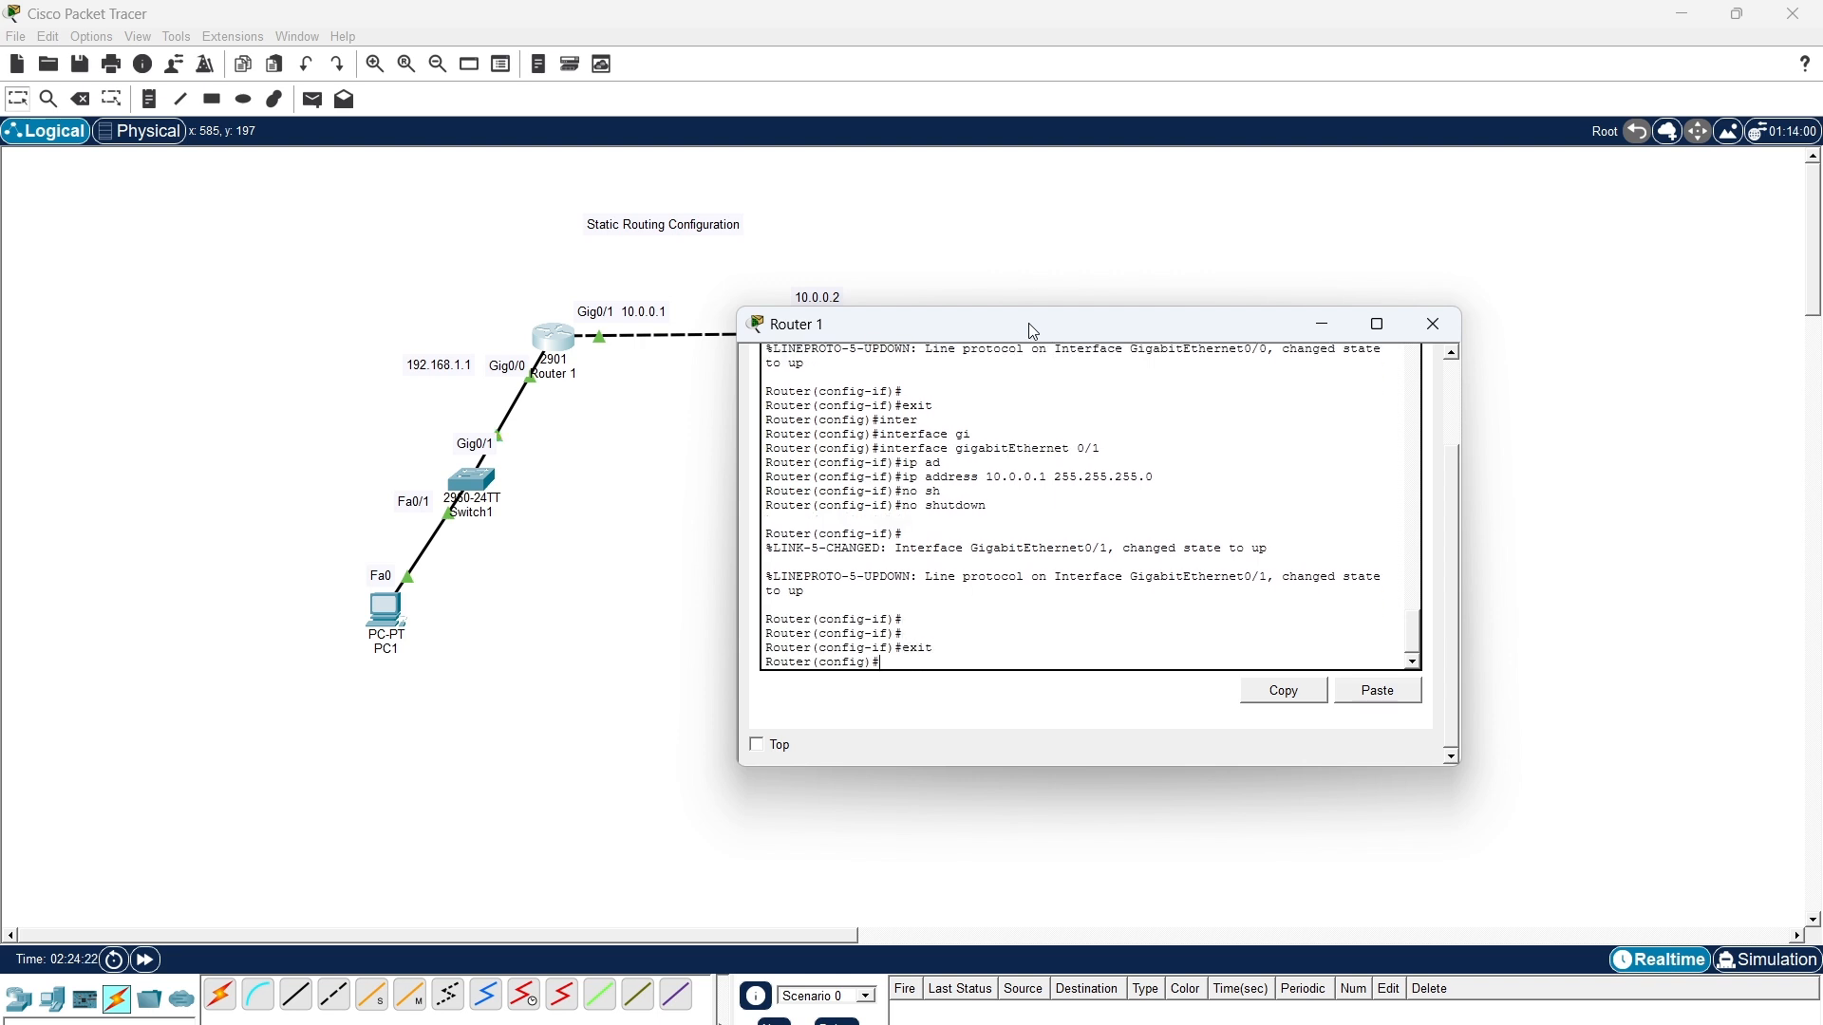
# Add a static route on Router 1 to network 192.168.2.0 255.255.255.0 via next hop 10.0.0.2.
pyautogui.write('ip rou')
pyautogui.press('Tab')
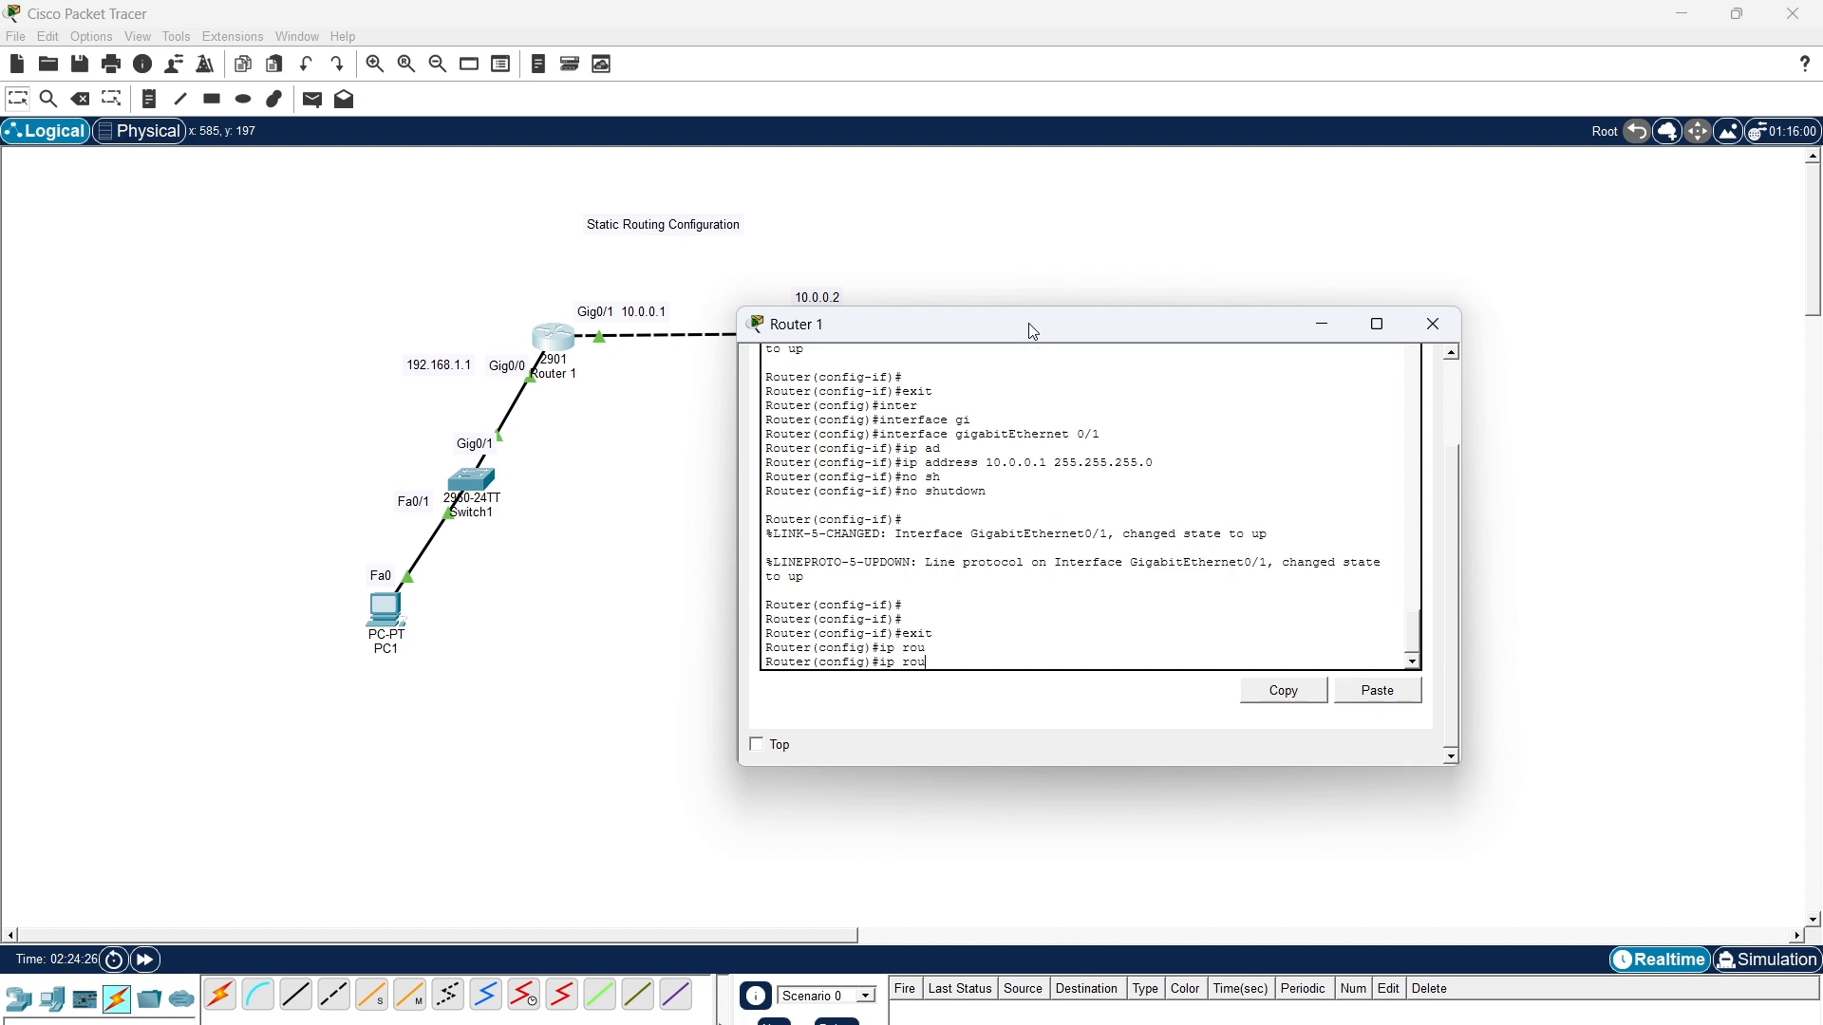
pyautogui.write('te 192.168.2.0')
pyautogui.write('255.255.255.0')
pyautogui.moveTo(1112, 333); pyautogui.dragTo(1293, 258)
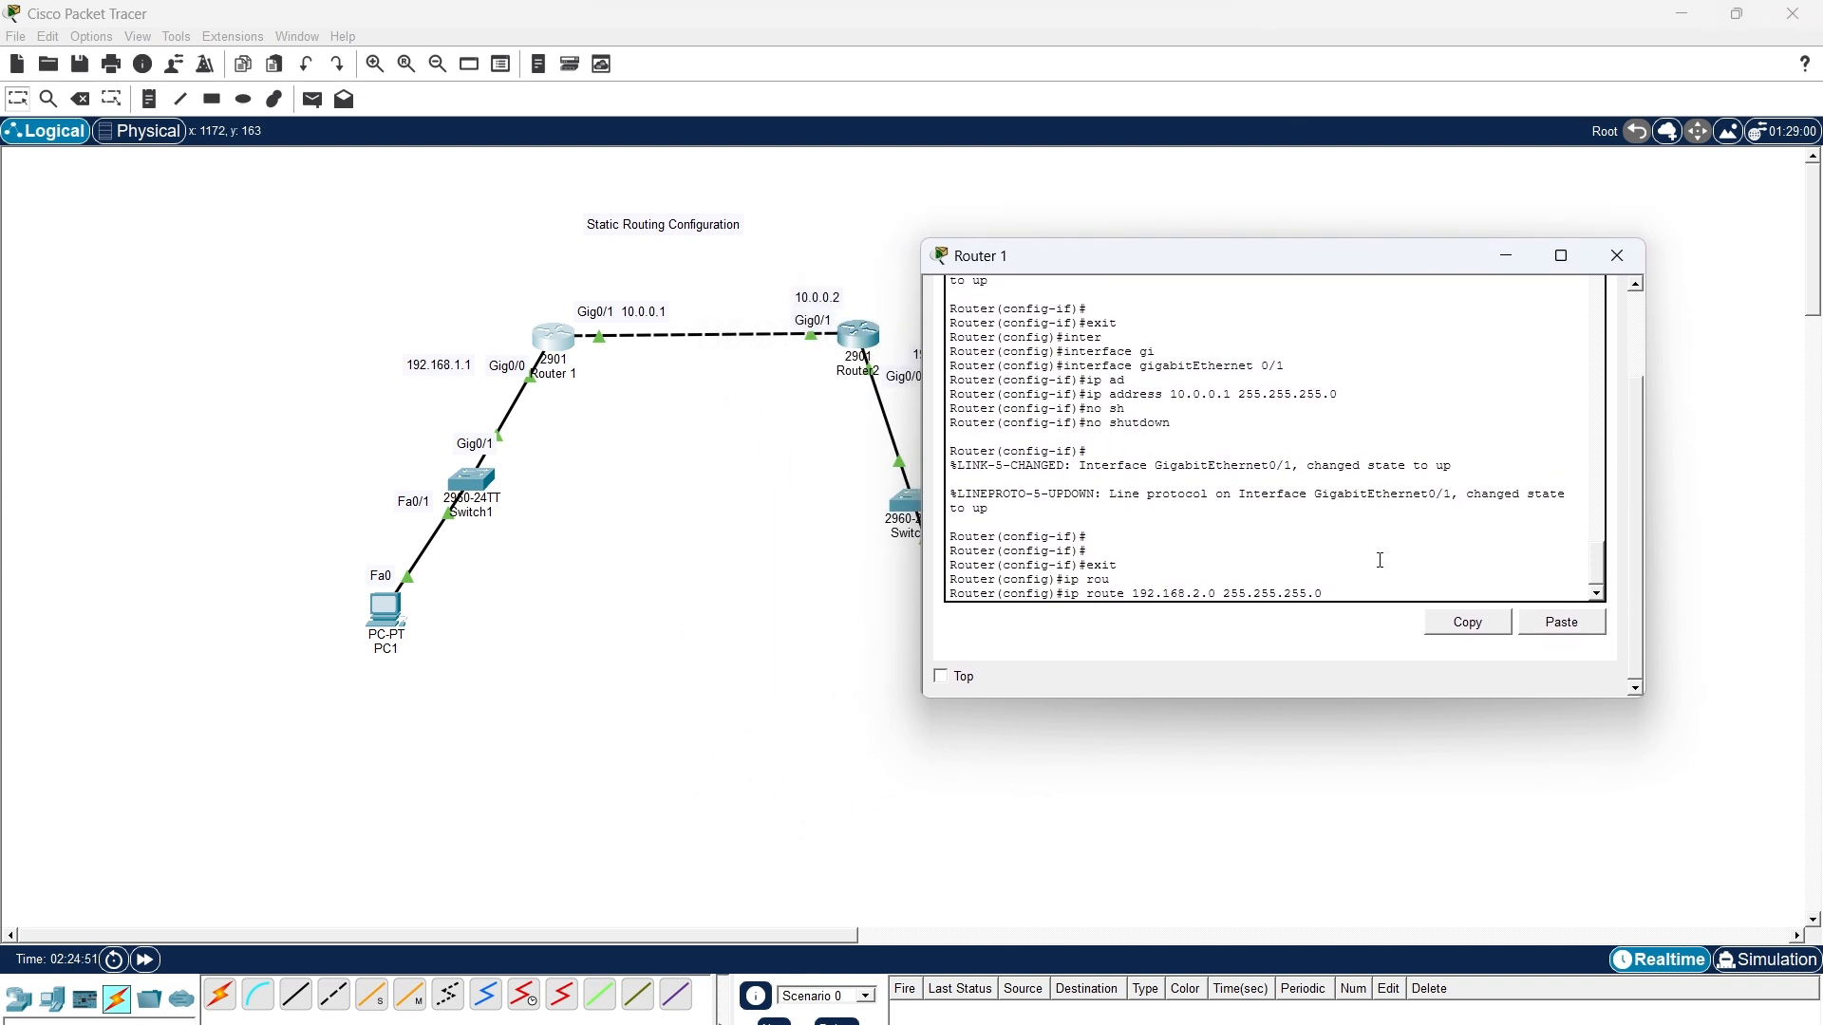
pyautogui.write('10.0.0')
pyautogui.press('BackSpace')
pyautogui.write('2')
pyautogui.press('Return')
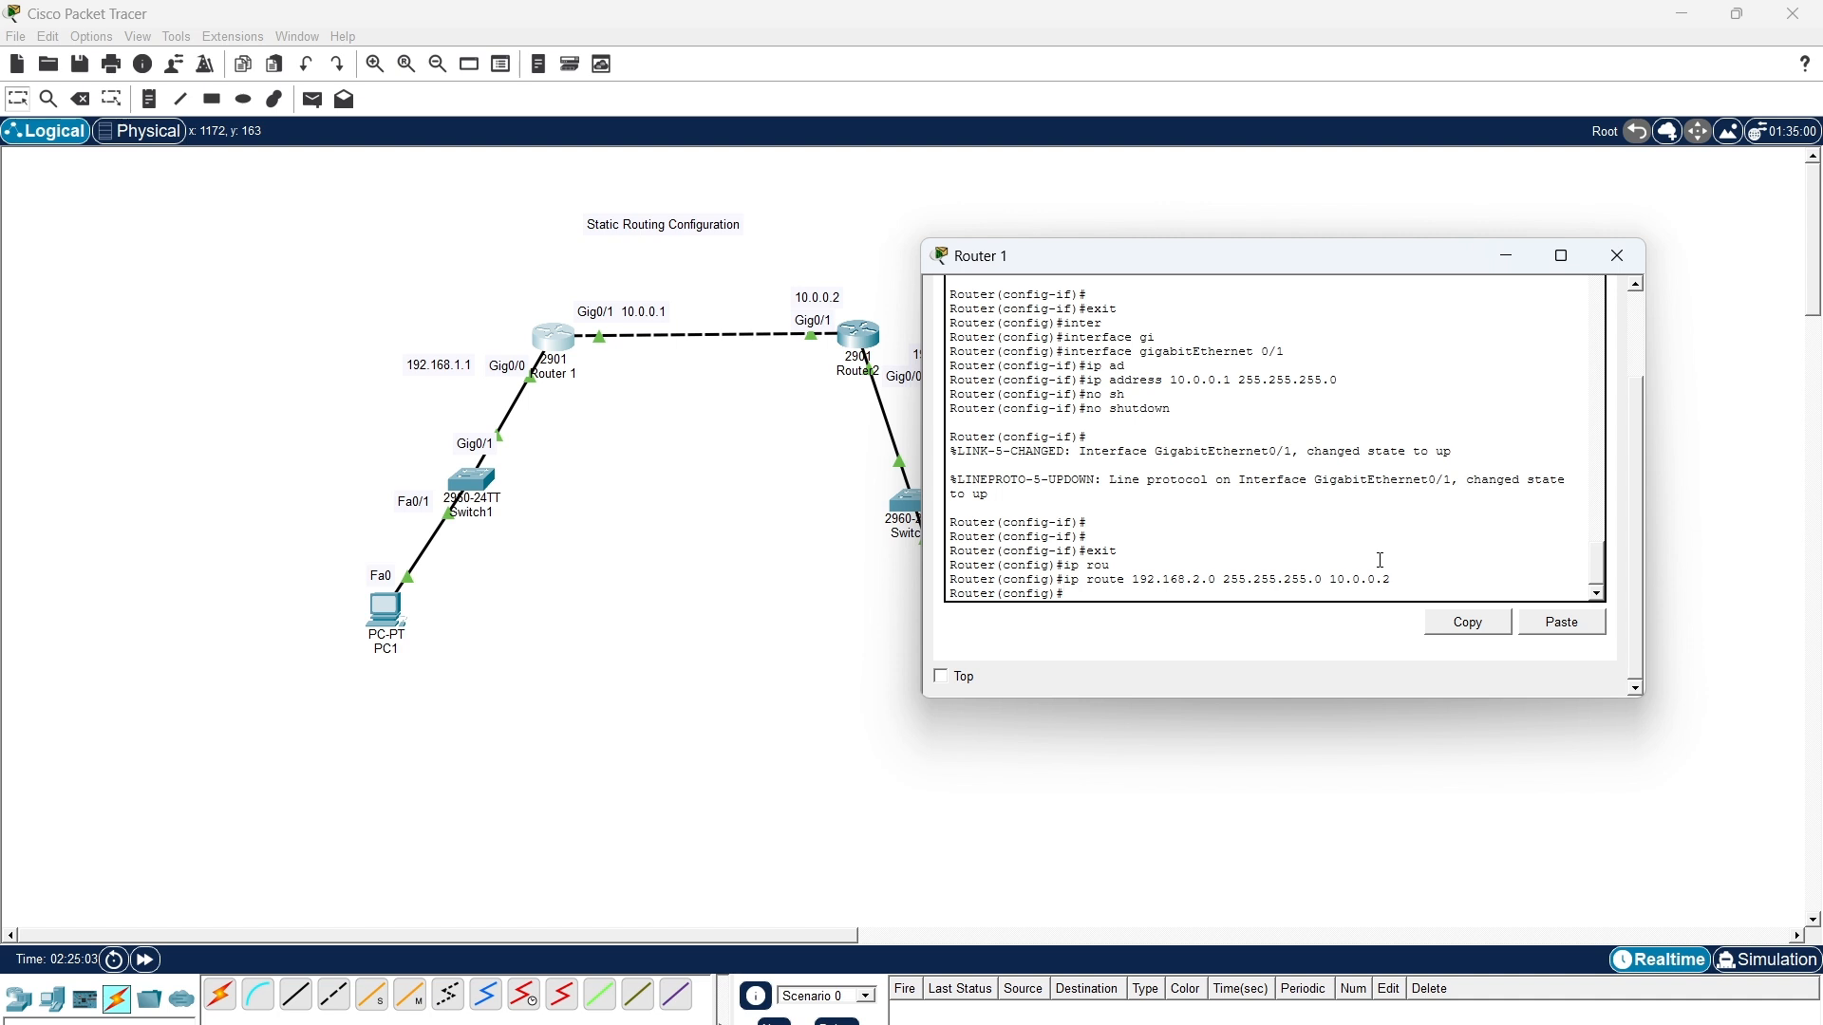
# Exit global configuration mode on Router 1 and close its window.
pyautogui.write('exit')
pyautogui.press('Return')
pyautogui.write('\\\\')
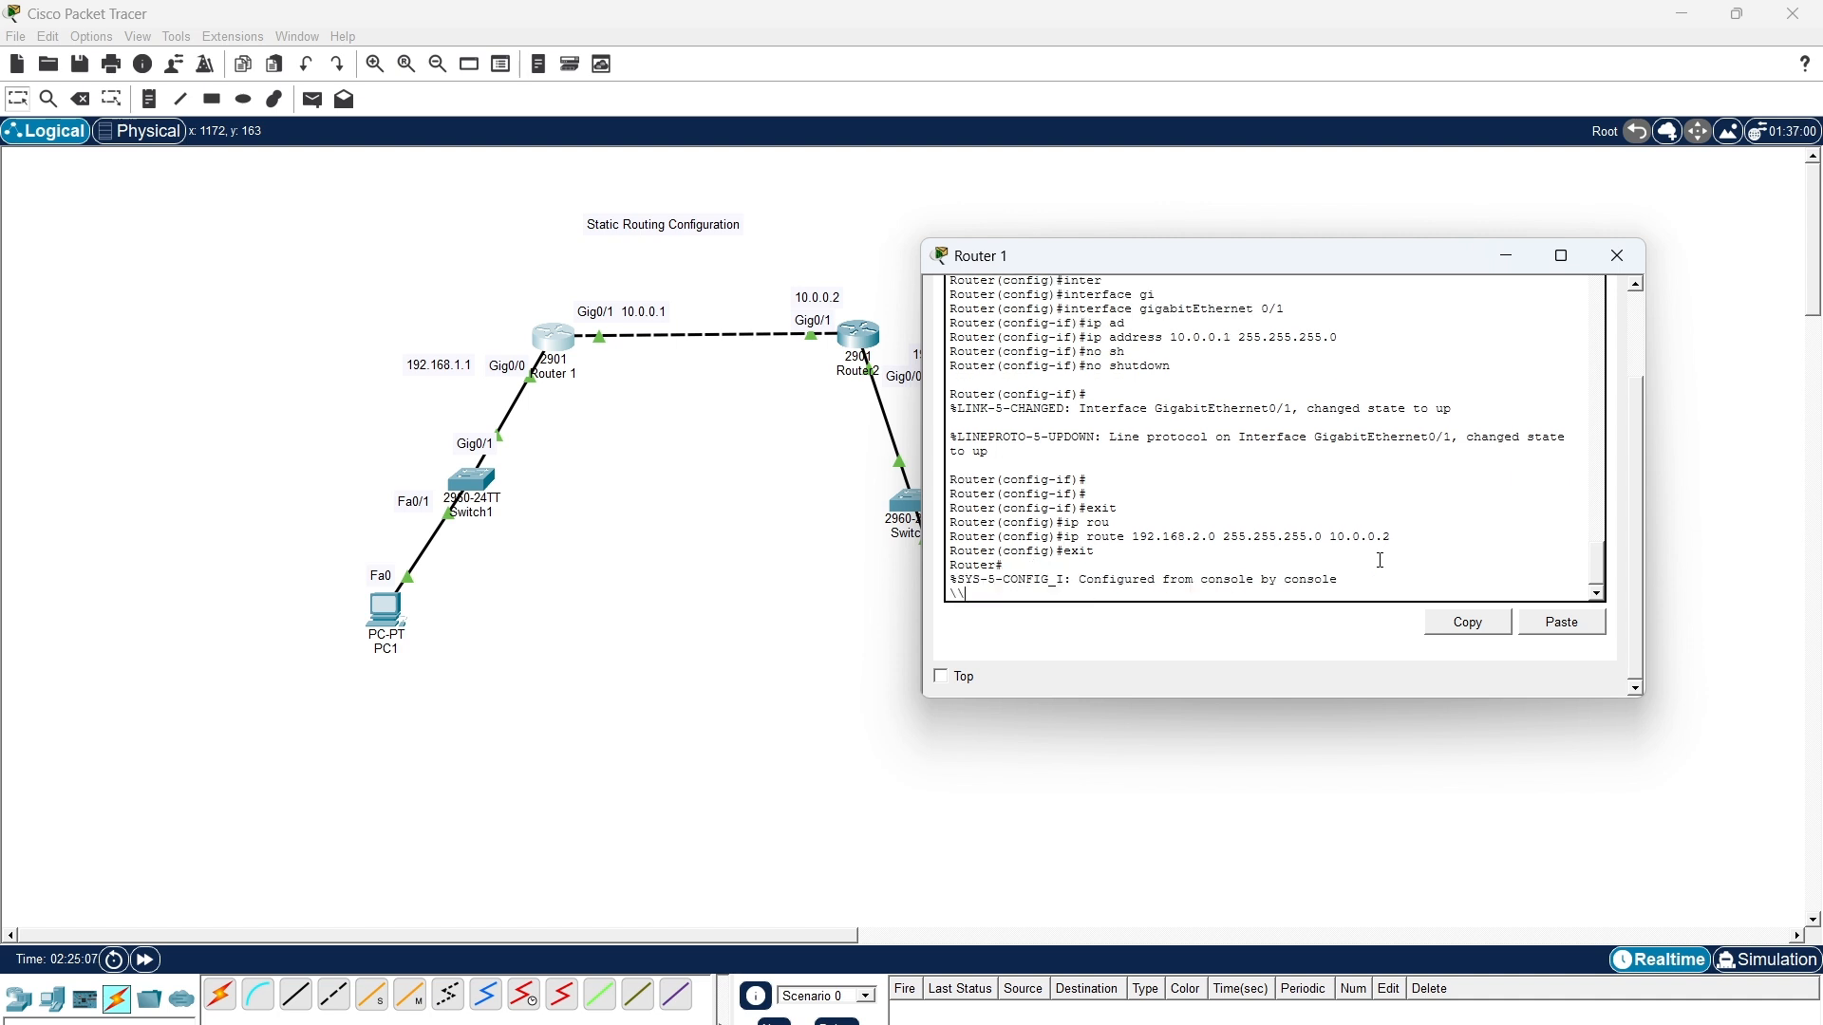
pyautogui.press('BackSpace')
pyautogui.press('BackSpace')
pyautogui.click(1617, 255)
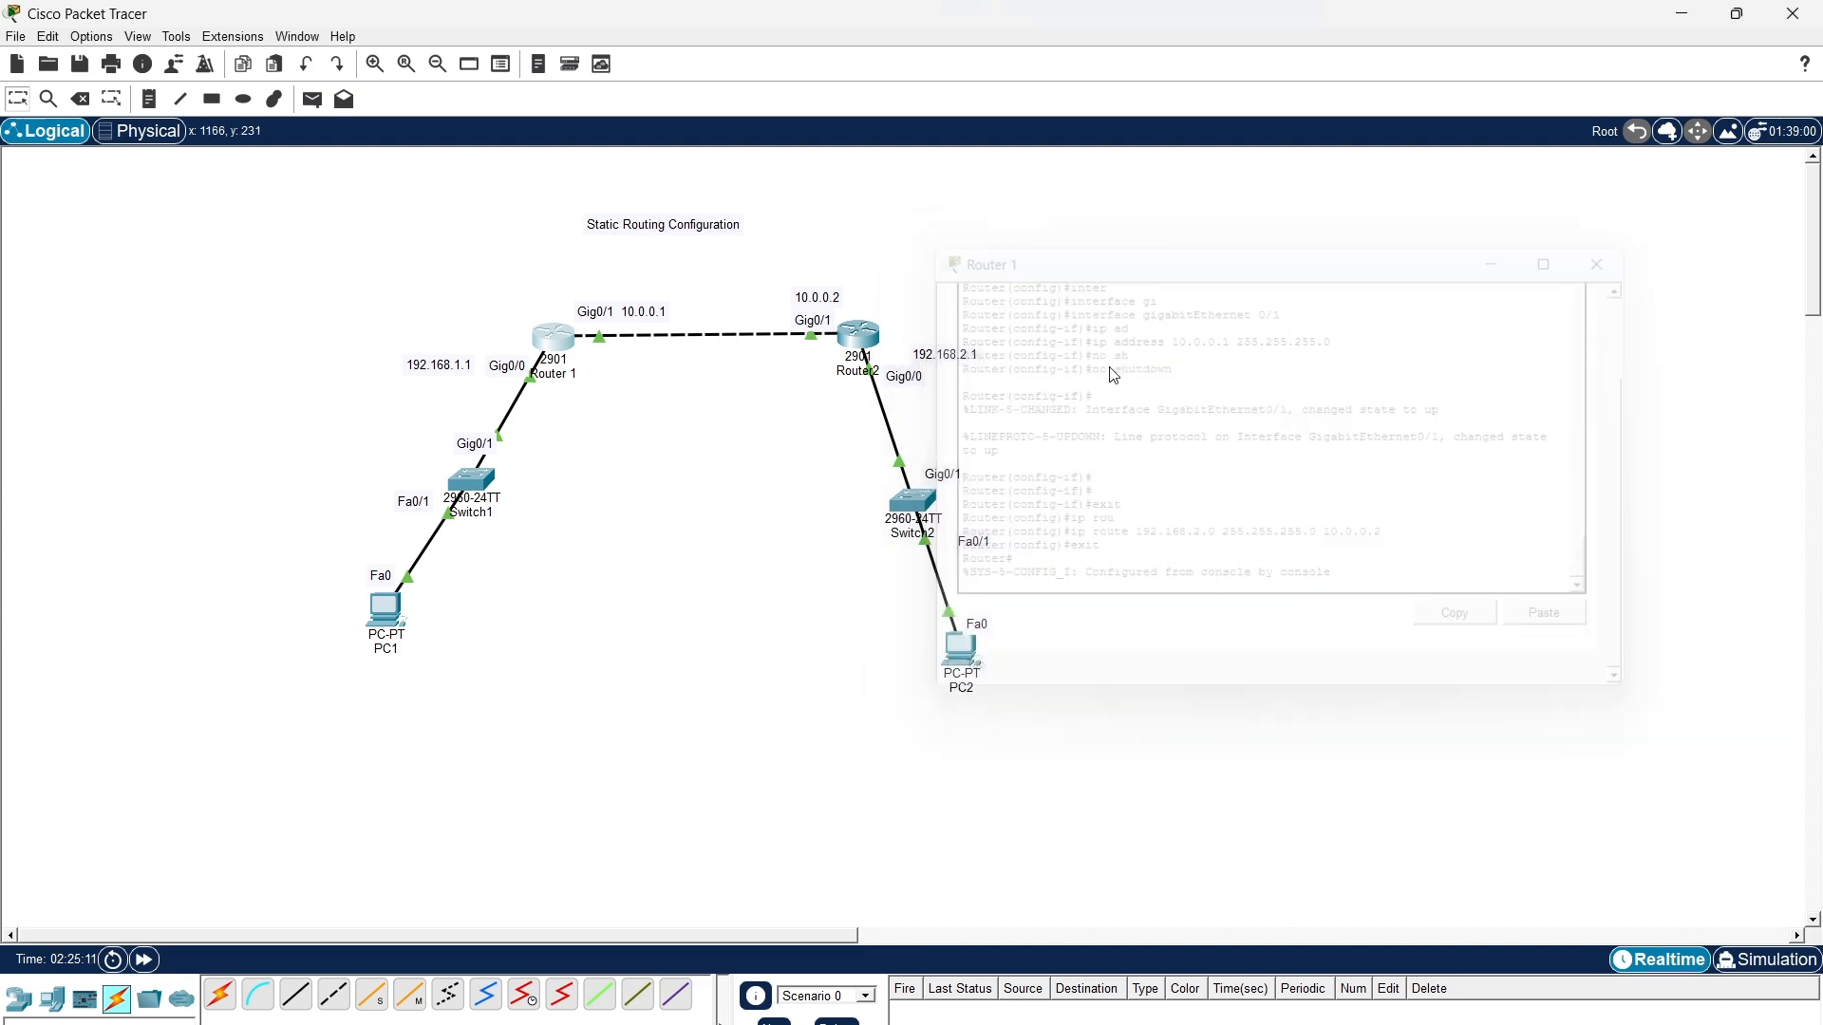
# Open Router2's command line and enter global configuration mode through enable and configure terminal.
pyautogui.click(858, 335)
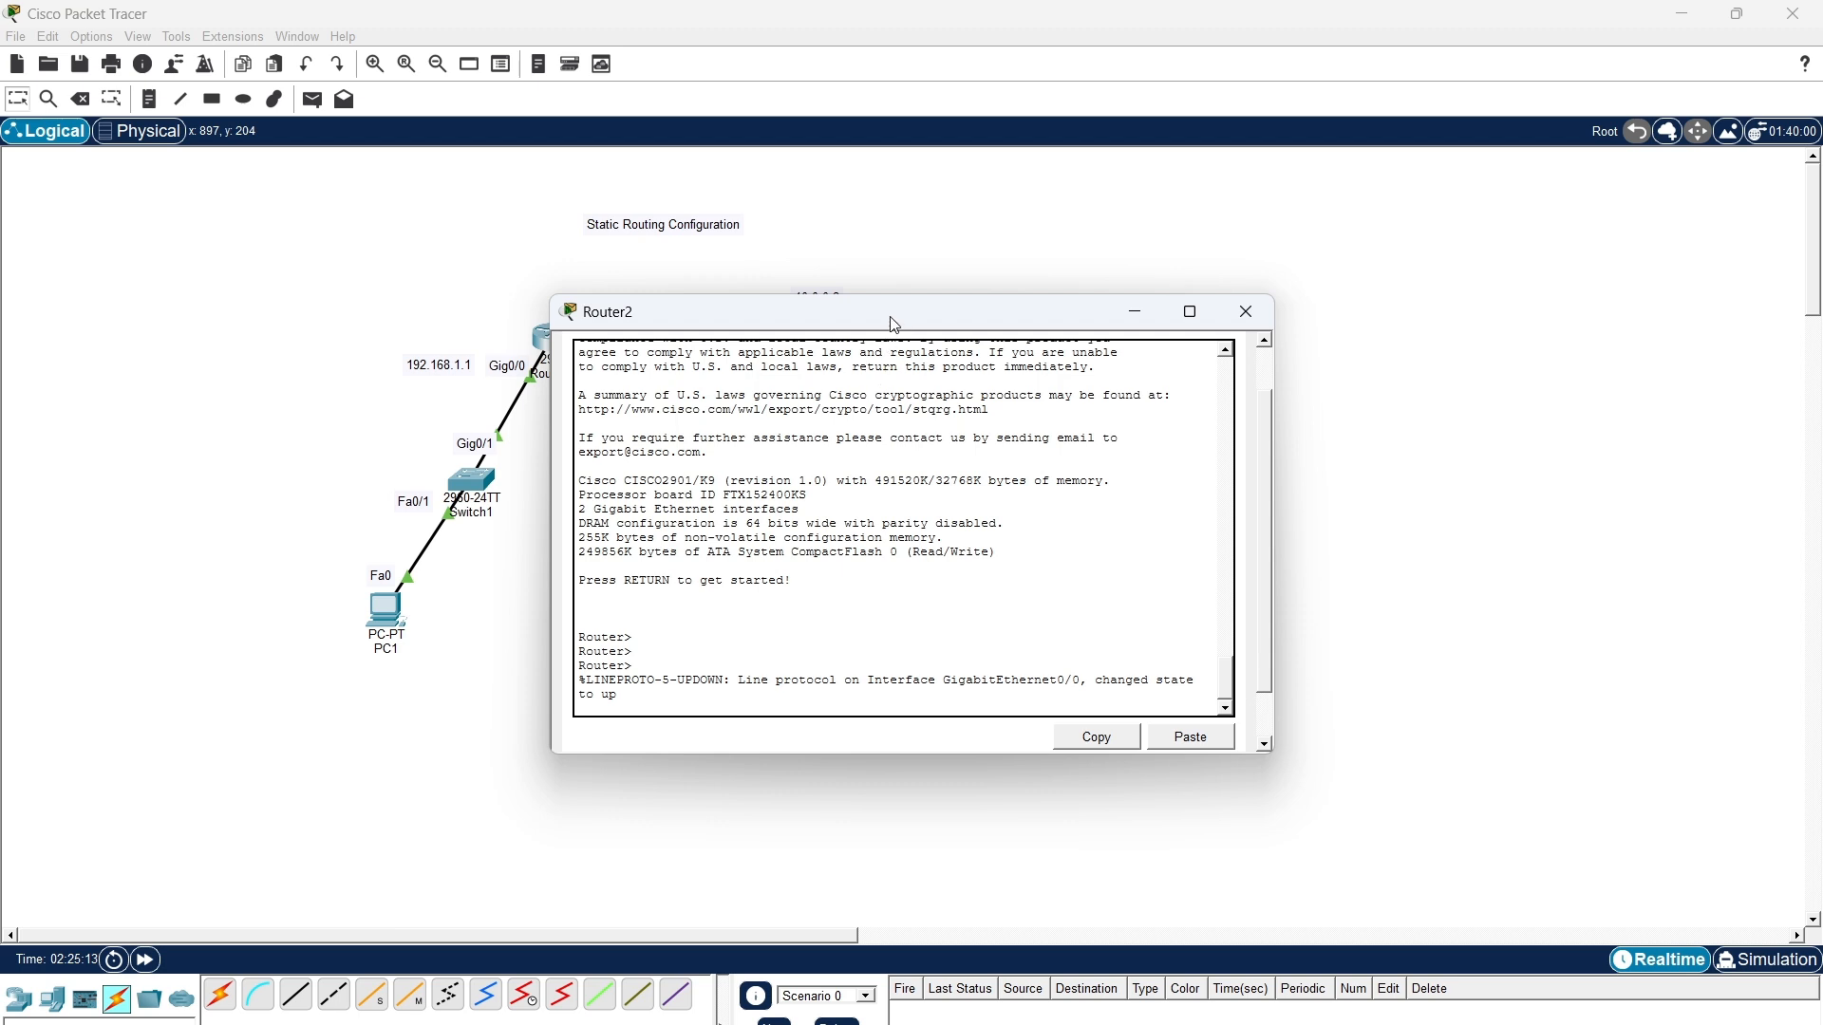
pyautogui.moveTo(896, 326); pyautogui.dragTo(1283, 246)
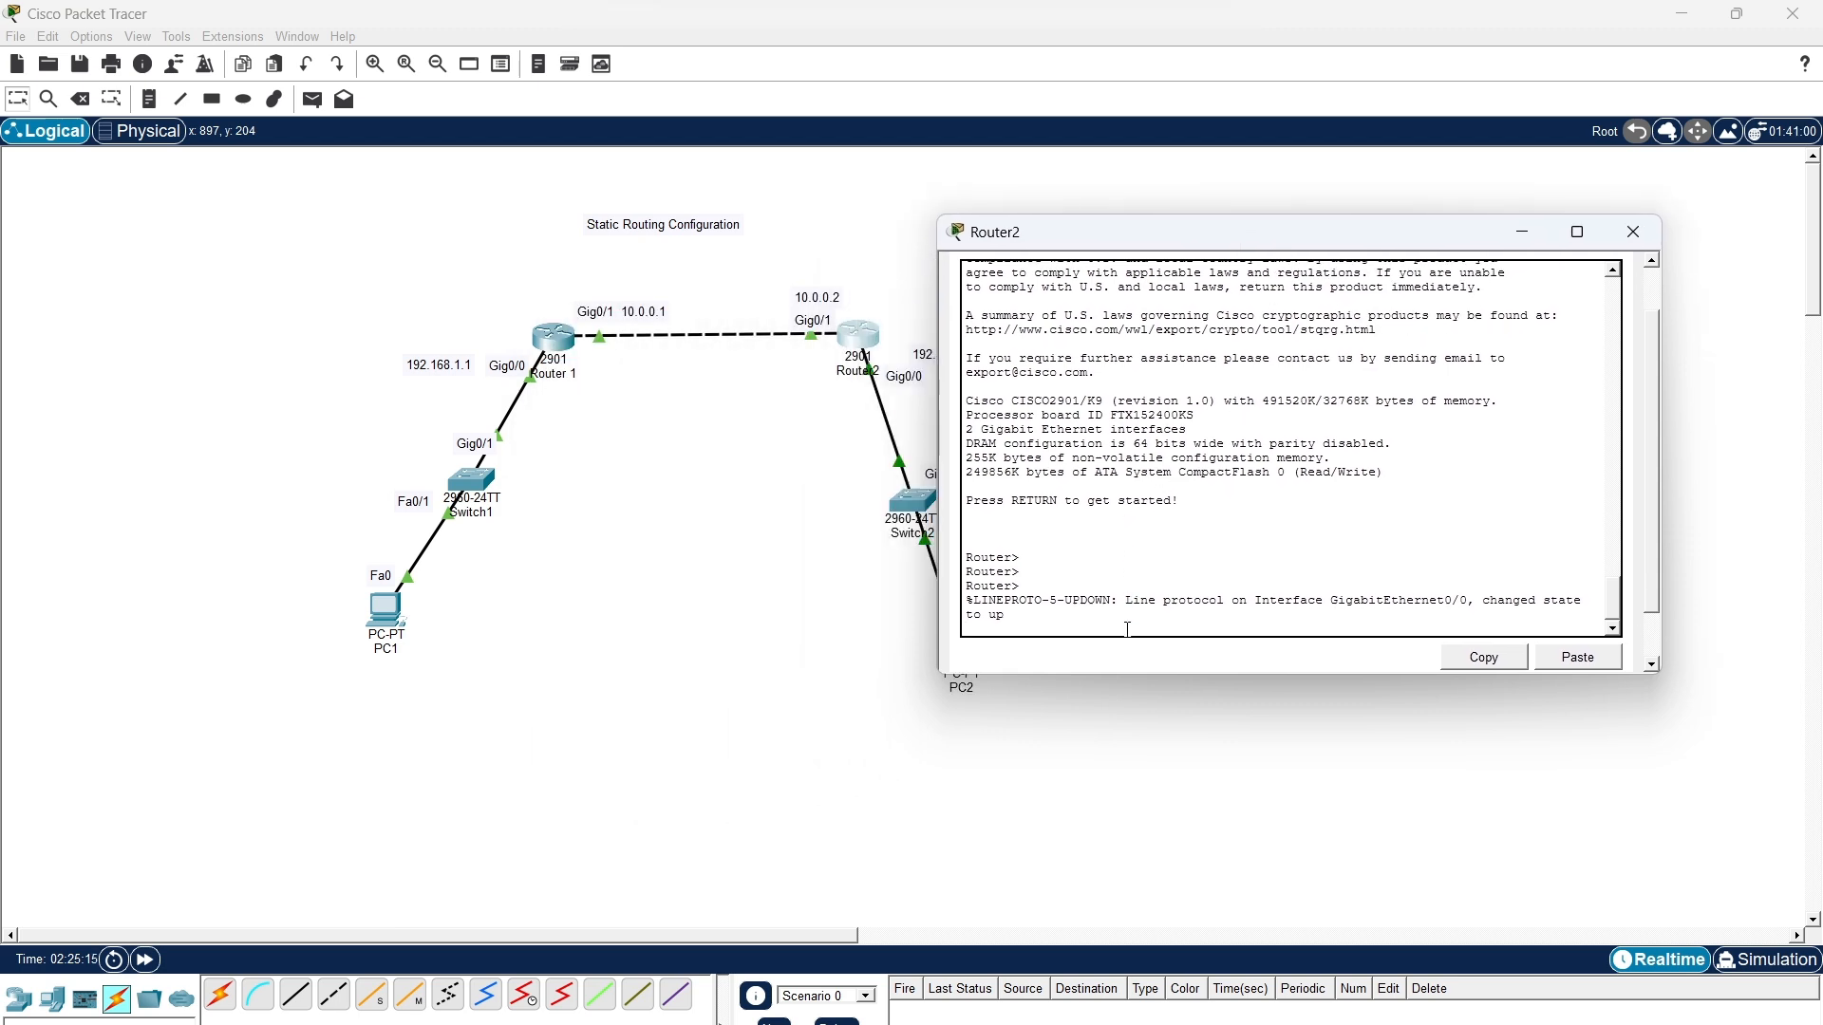
pyautogui.press('Return')
pyautogui.press('Return')
pyautogui.press('Return')
pyautogui.write('en')
pyautogui.press('Return')
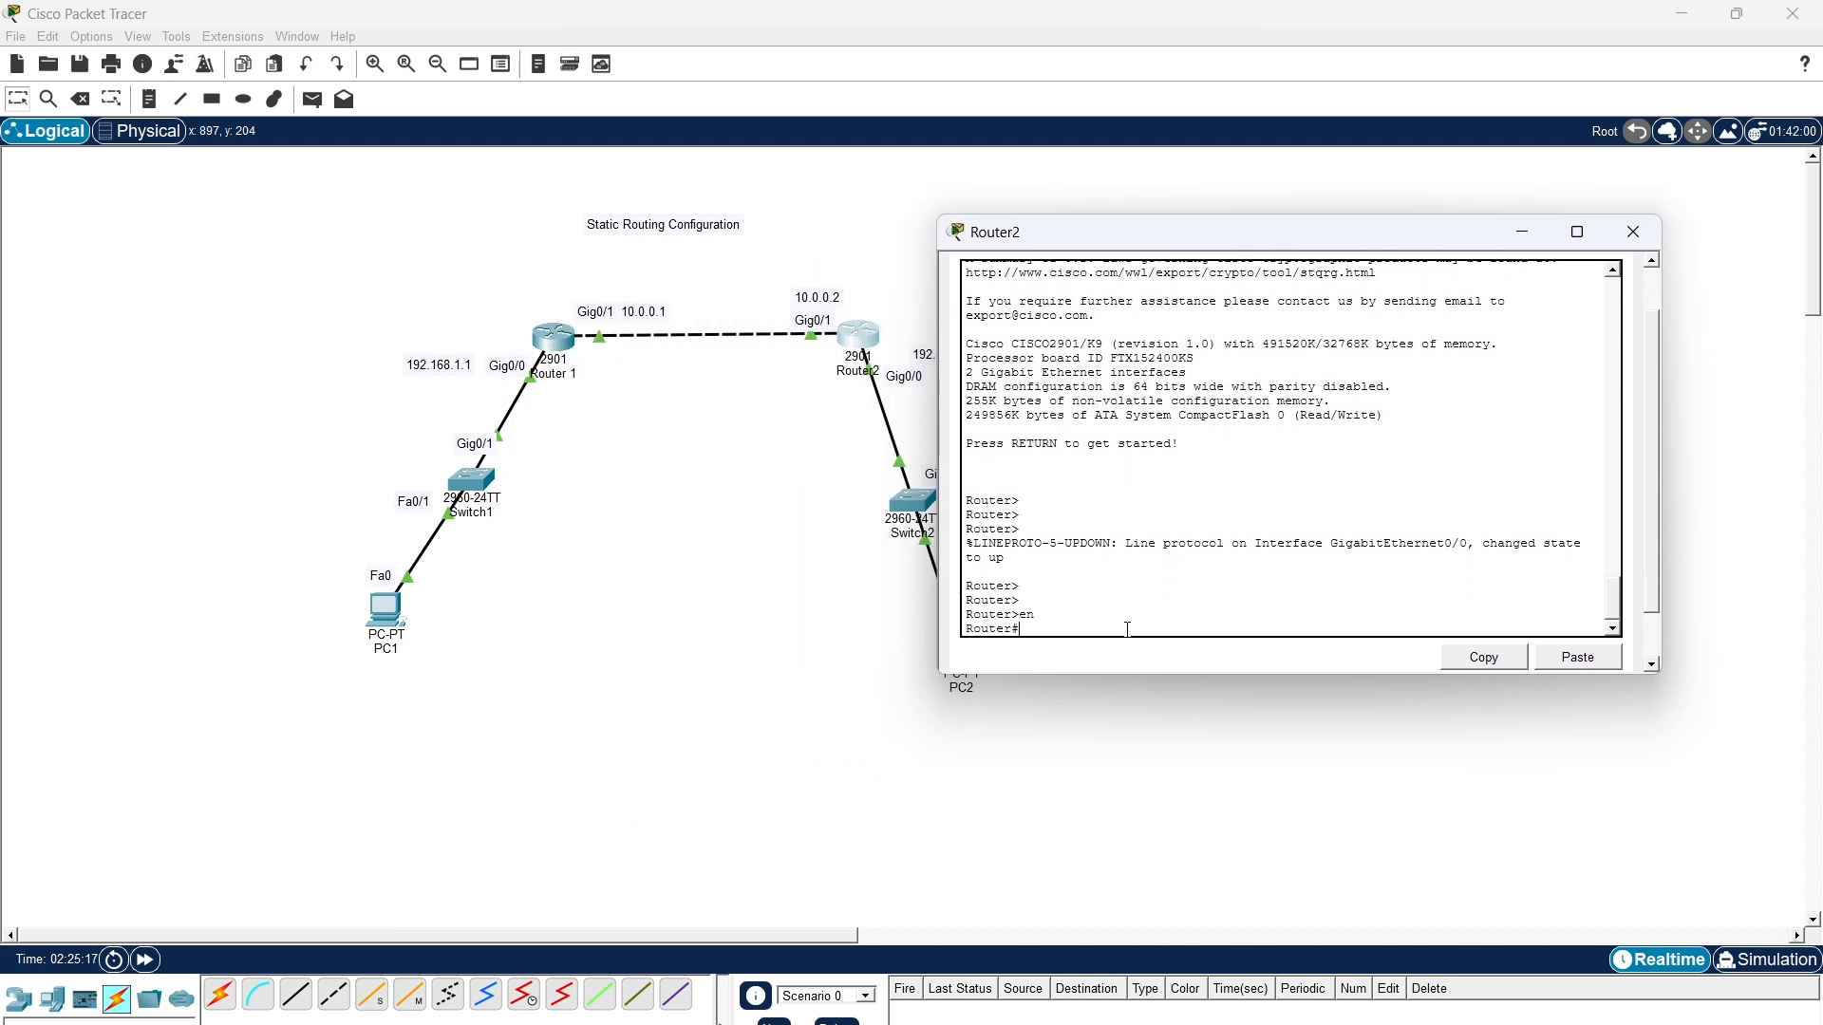
pyautogui.write('conf')
pyautogui.press('Tab')
pyautogui.write('ter')
pyautogui.press('Tab')
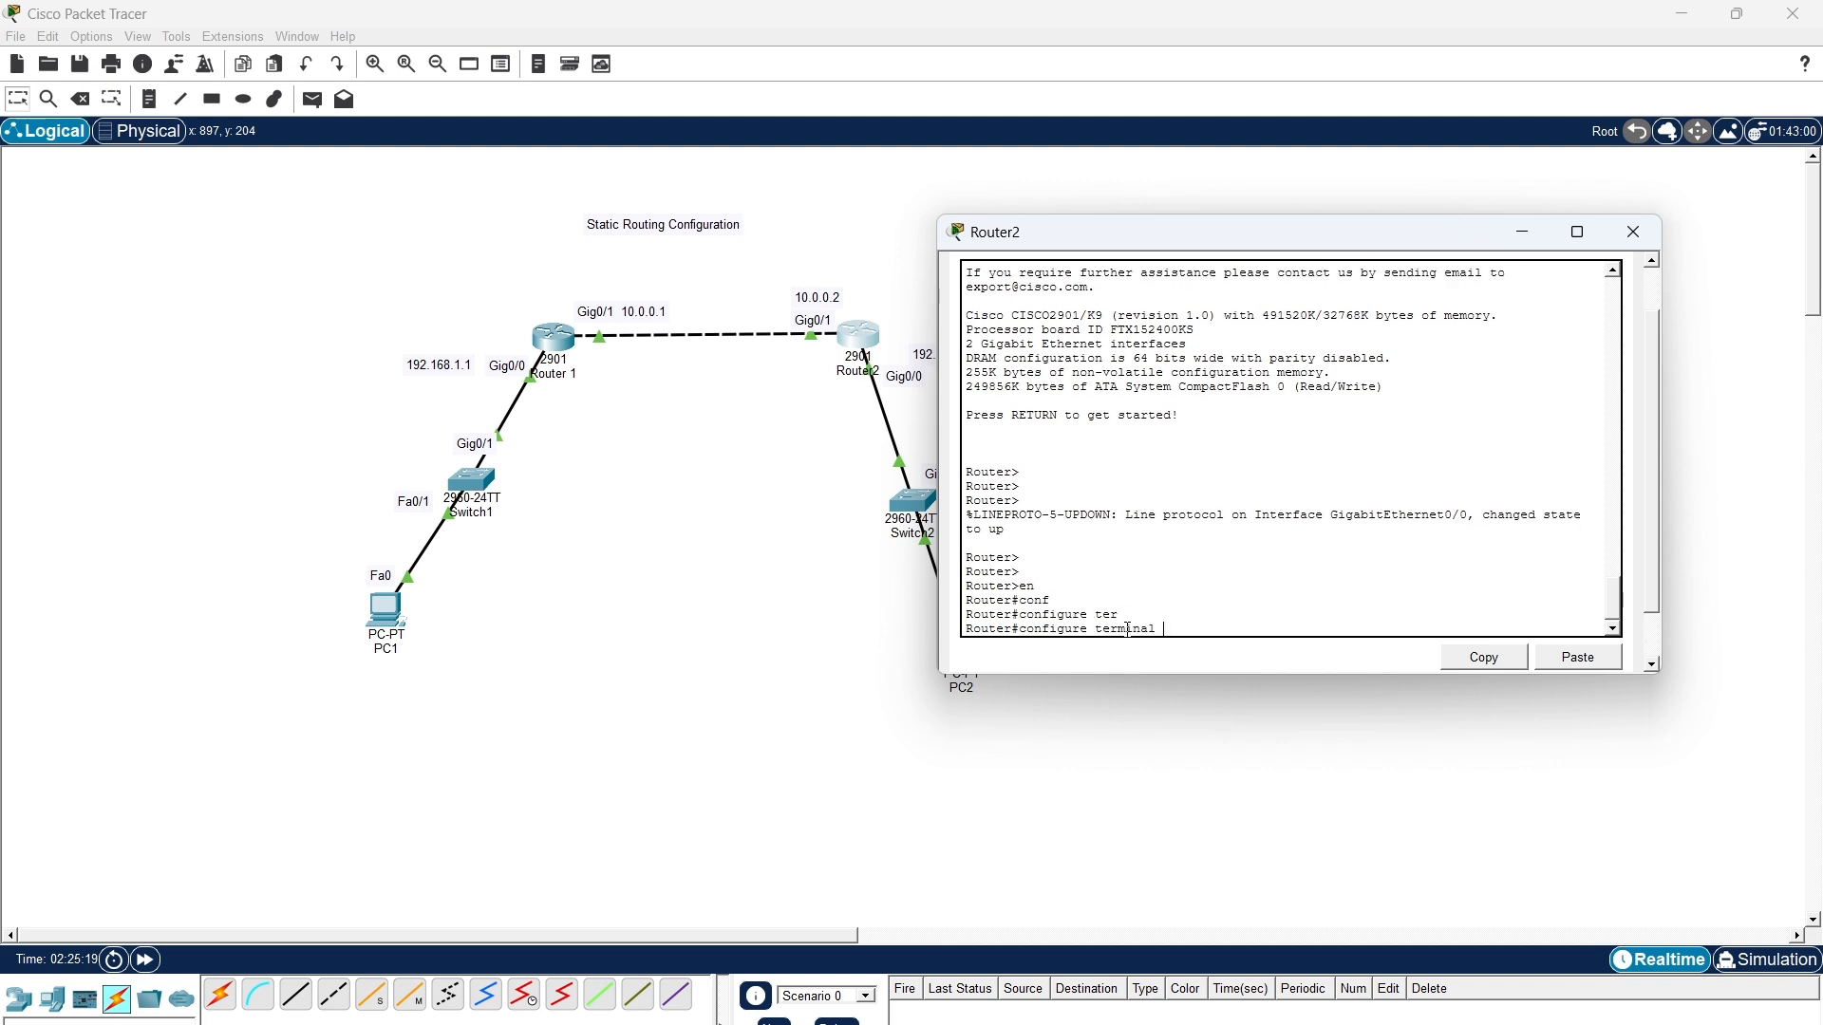
pyautogui.press('Return')
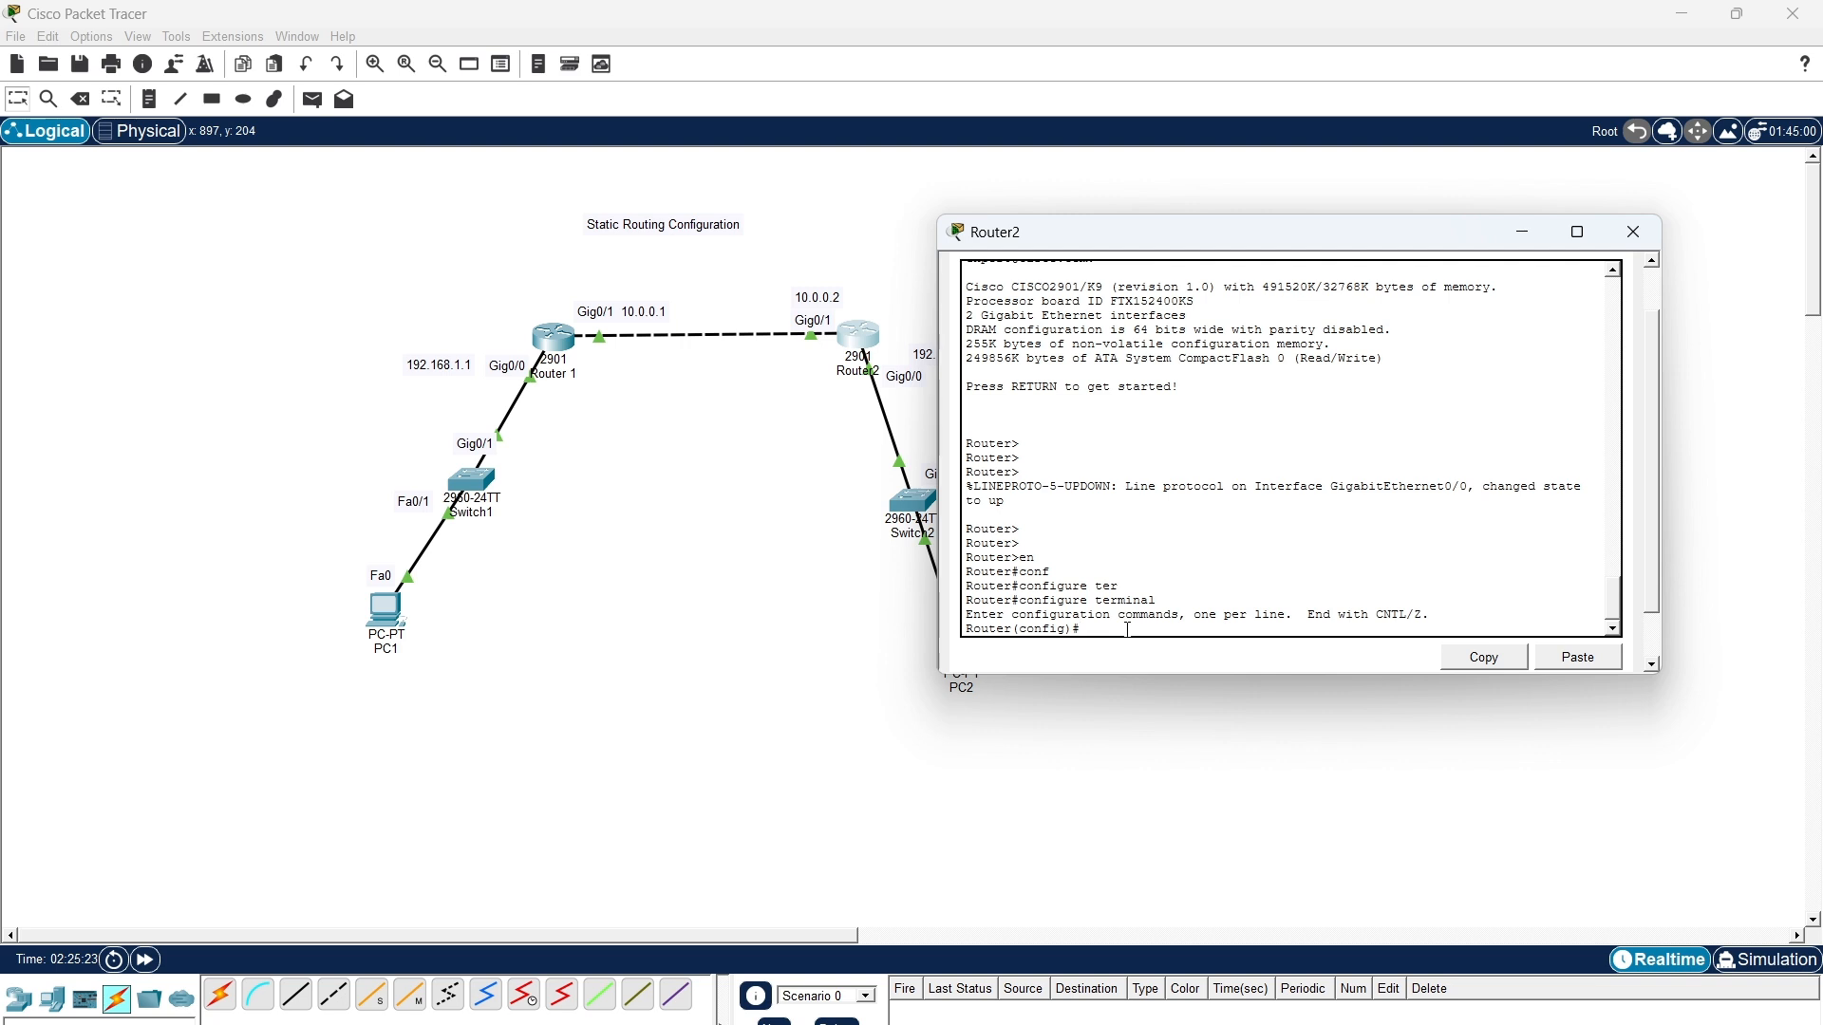
pyautogui.write('i')
pyautogui.press('BackSpace')
pyautogui.write('nte')
pyautogui.press('Tab')
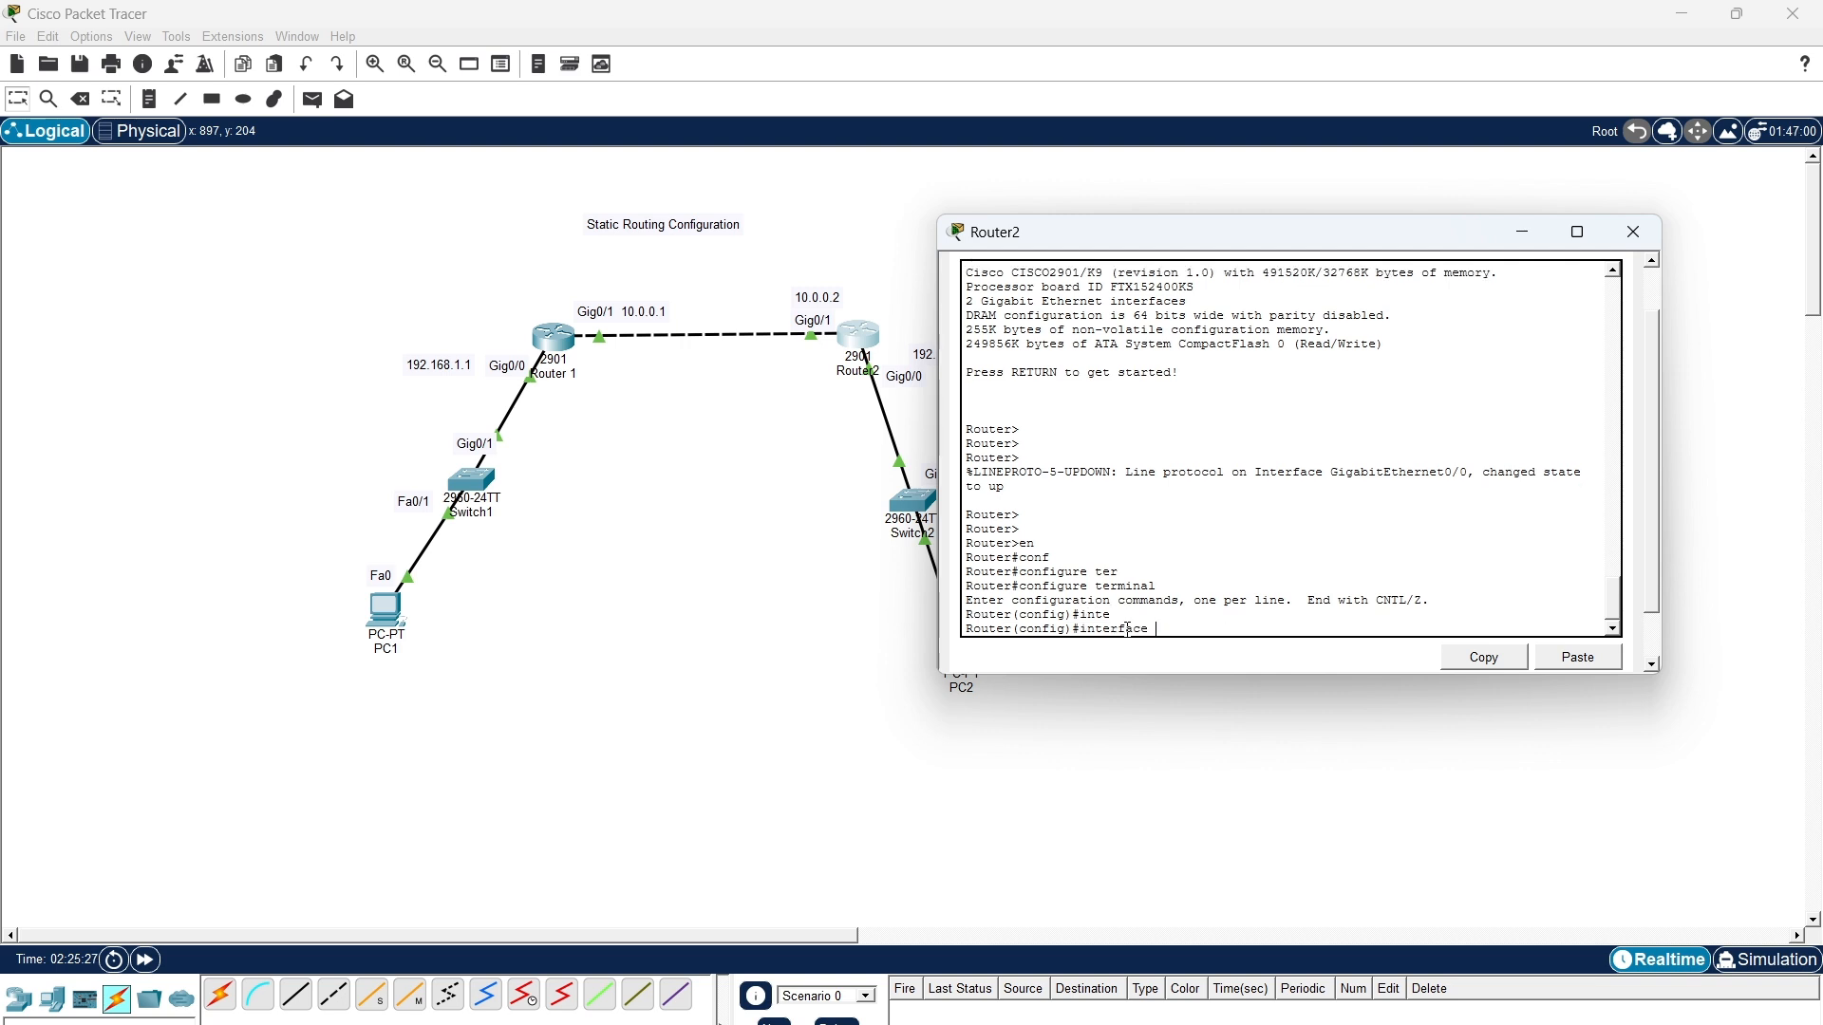
pyautogui.write('gi')
pyautogui.press('Tab')
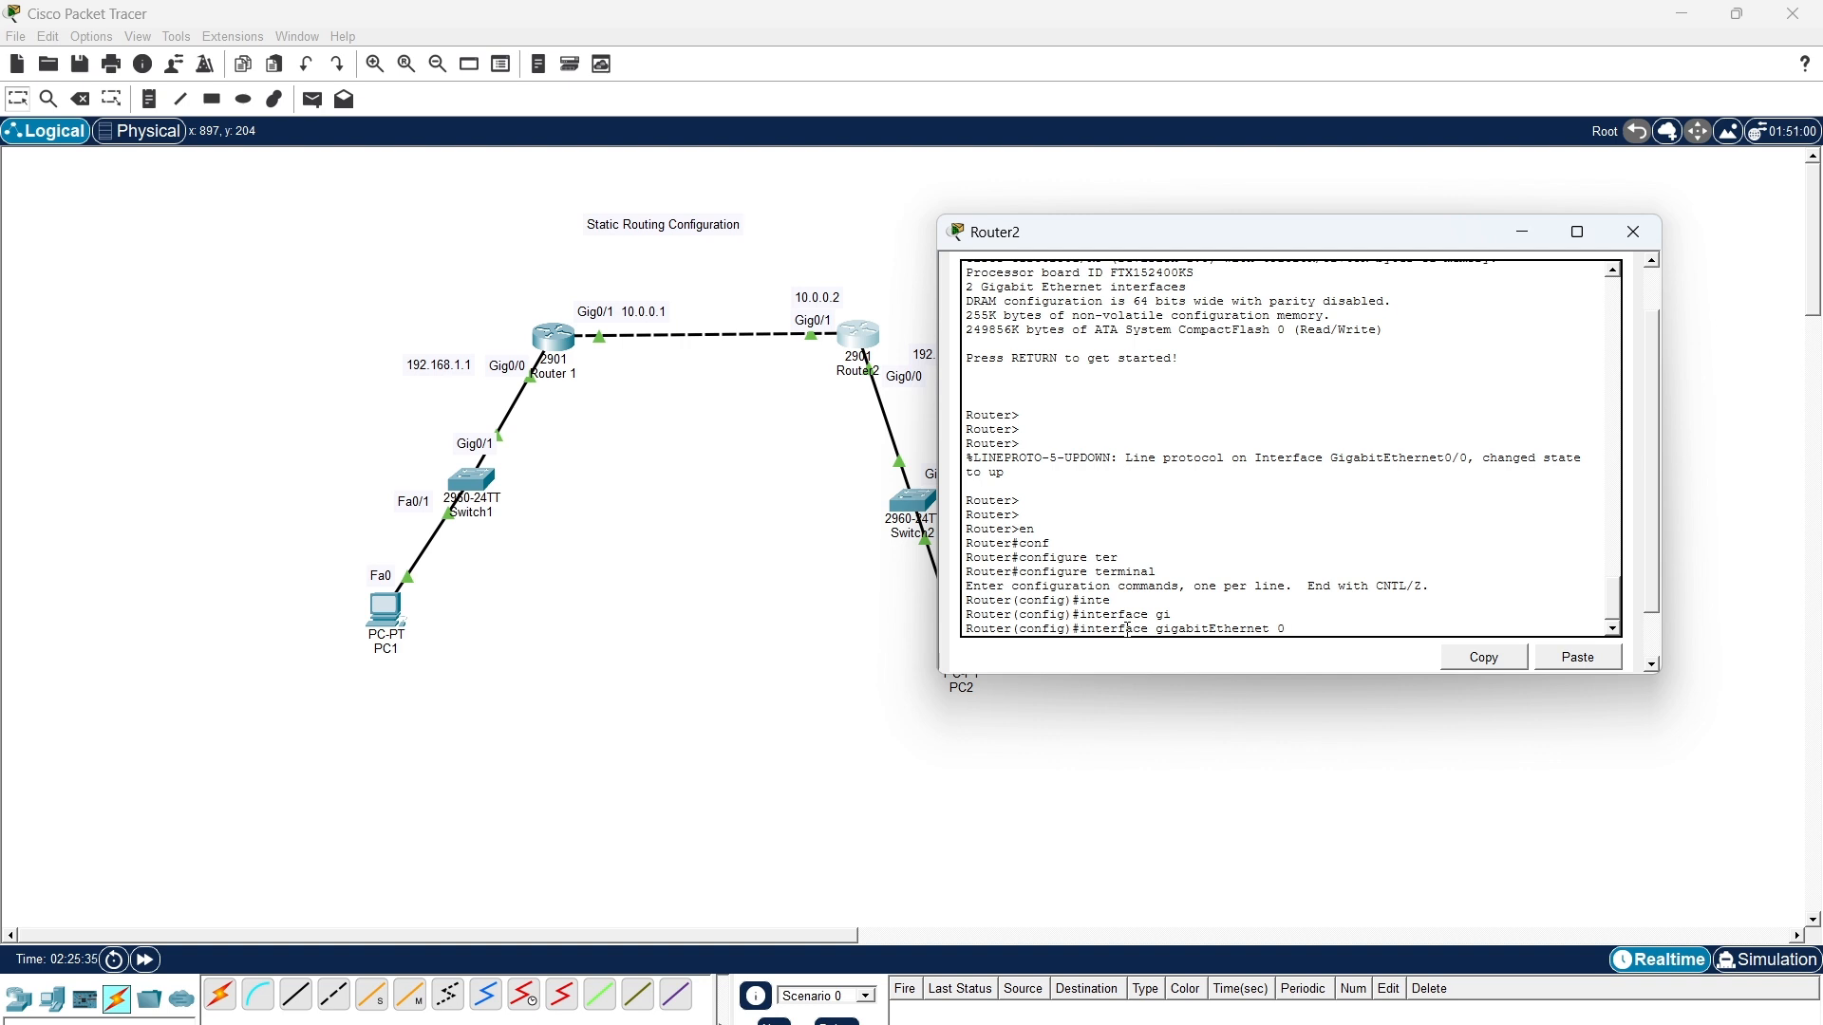
# Reconnect the Router 1 link to Router2's GigabitEthernet0/0 port in the topology.
pyautogui.click(817, 524)
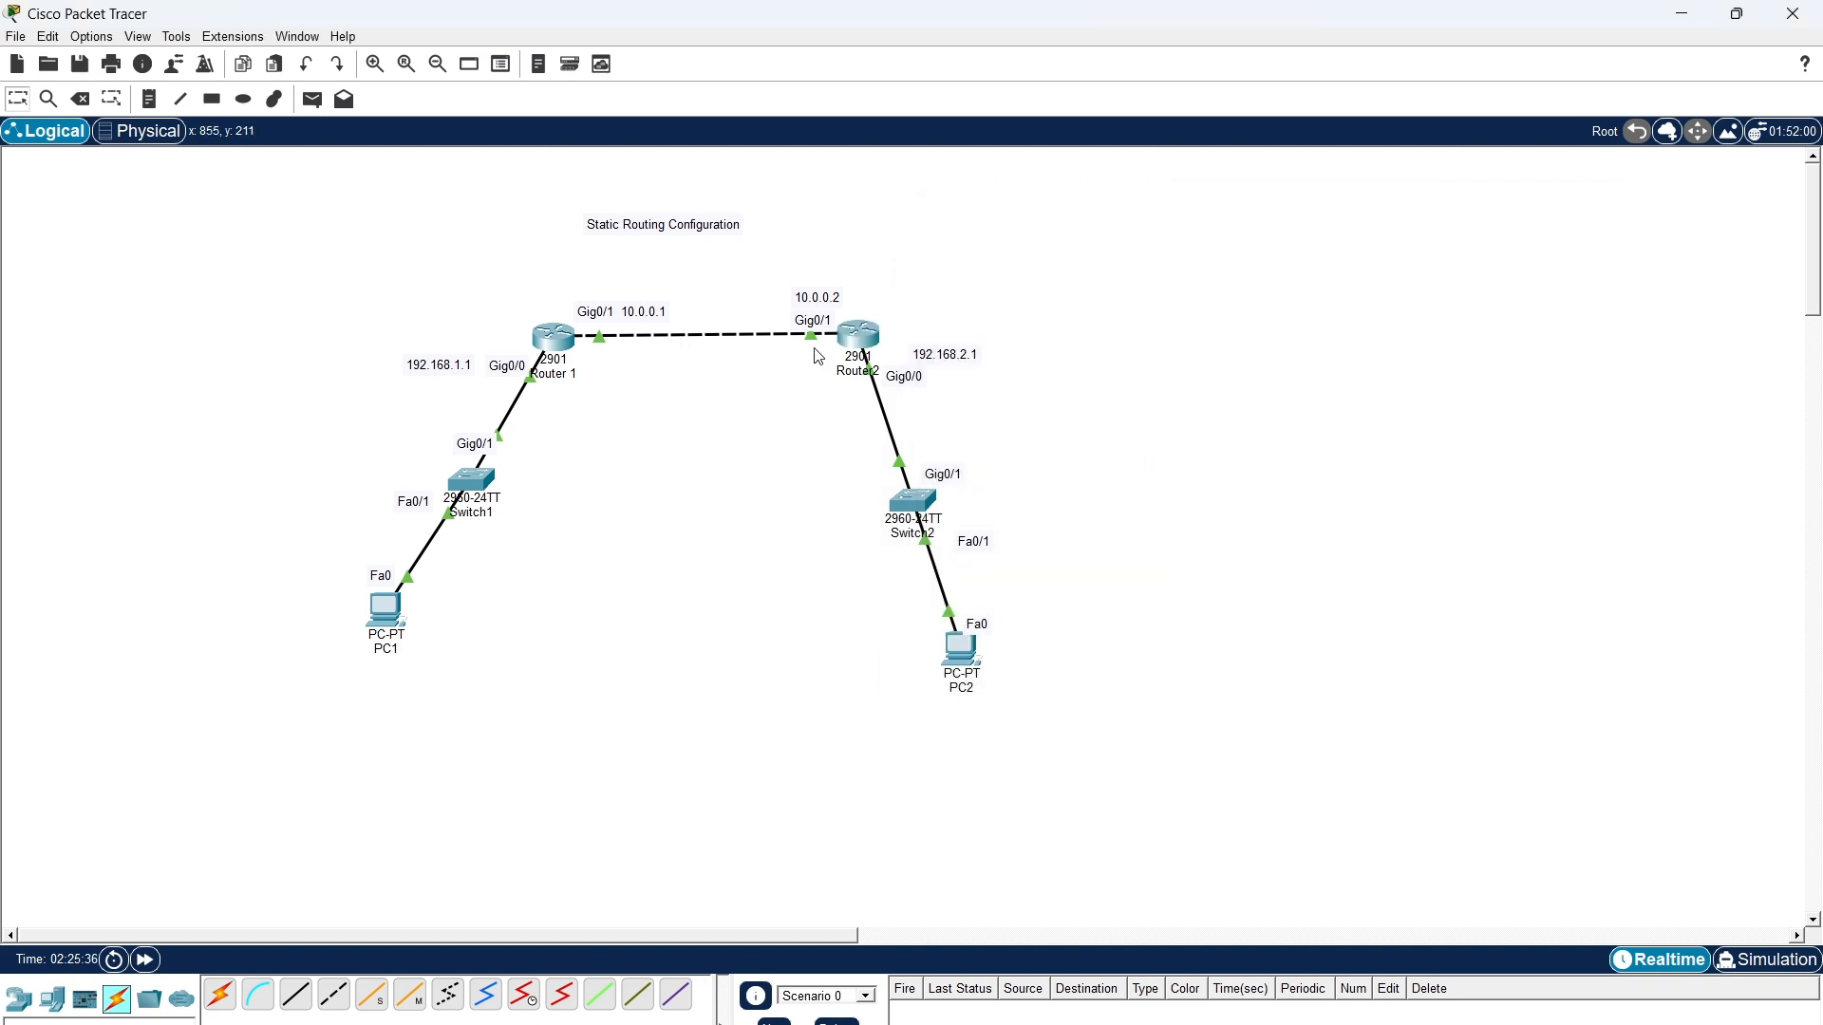
pyautogui.moveTo(807, 335)
pyautogui.click(862, 355)
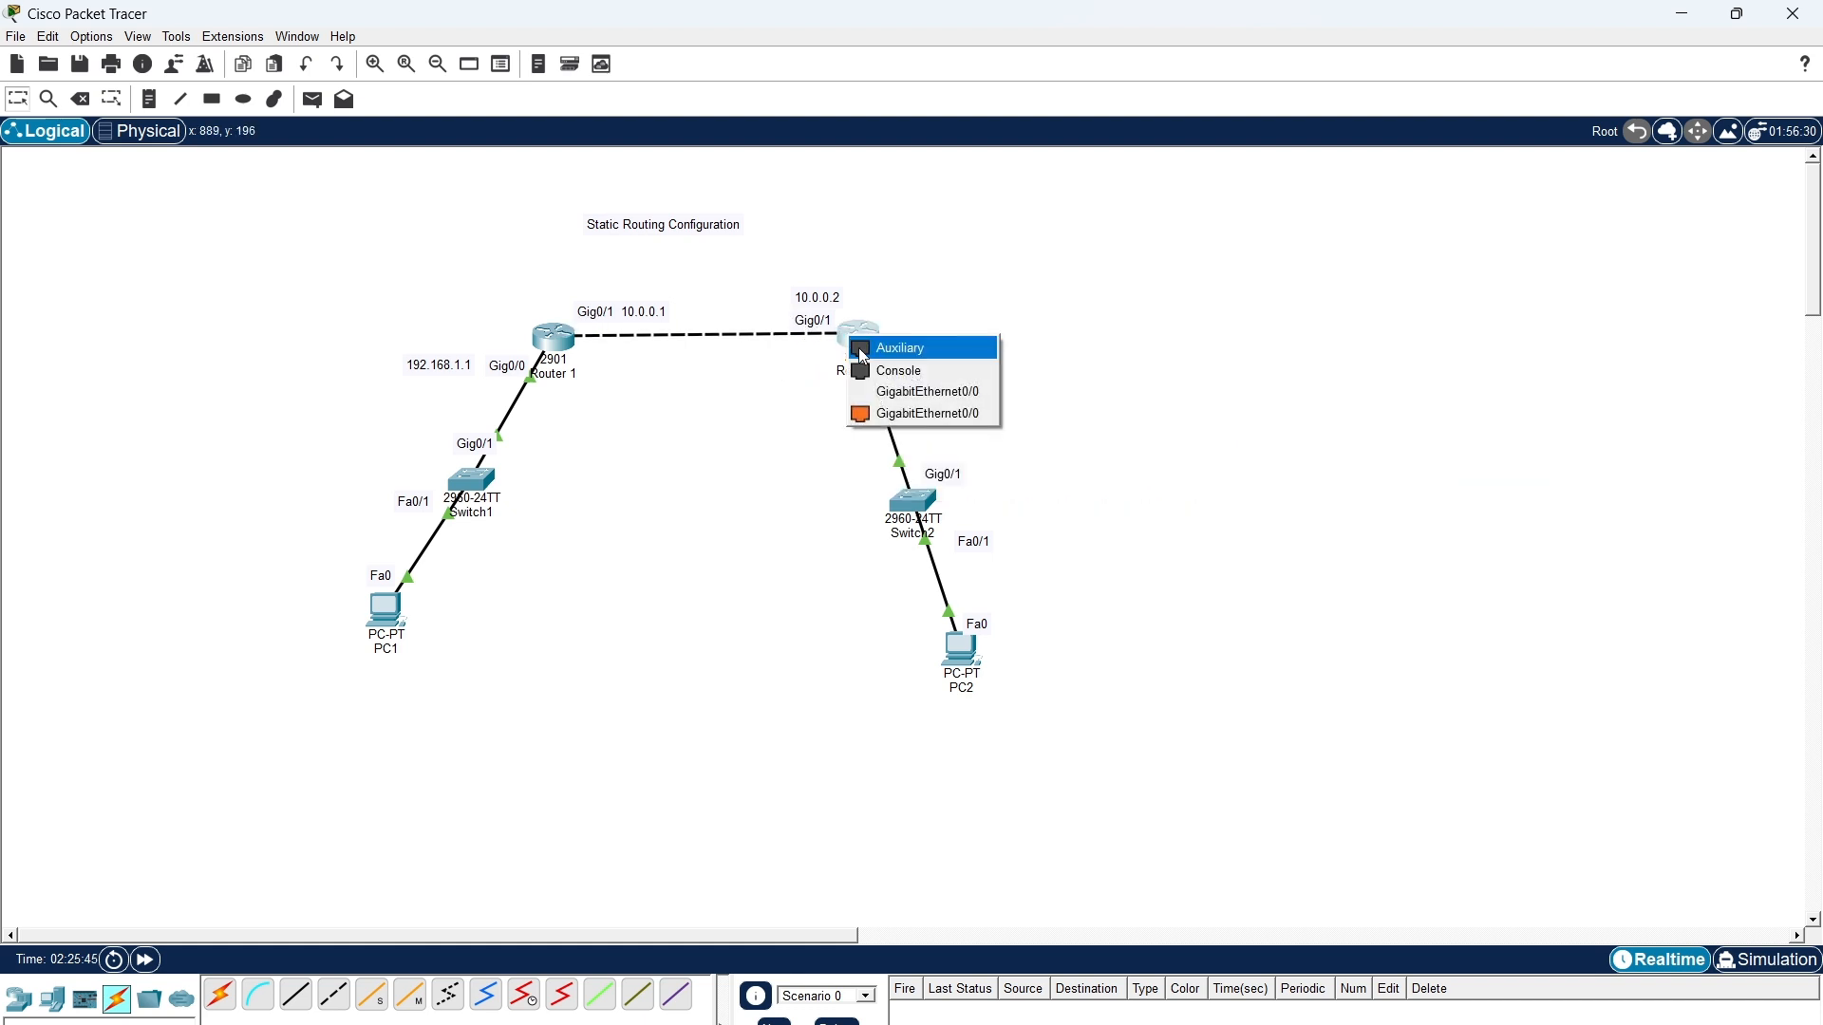
pyautogui.click(897, 392)
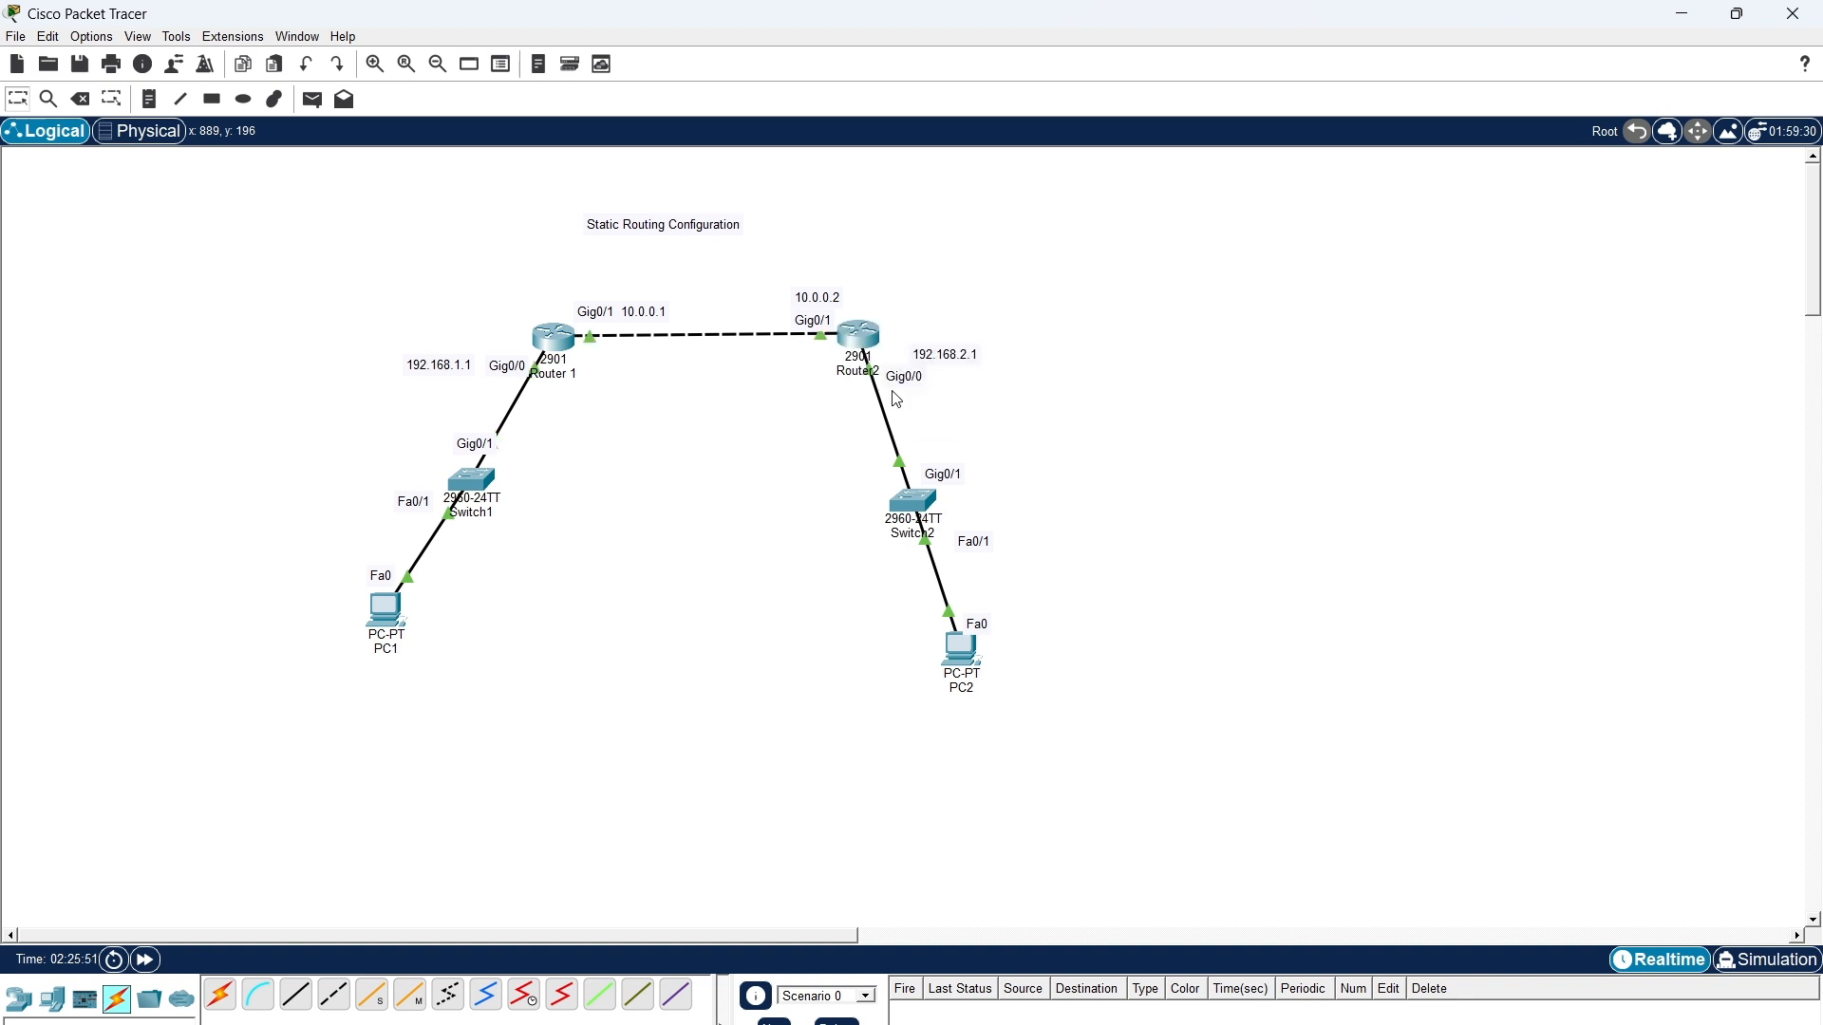
# Relabel Router2's port facing Router 1 as Gig0/o and its port facing Switch2 as Gig0/1.
pyautogui.doubleClick(823, 320)
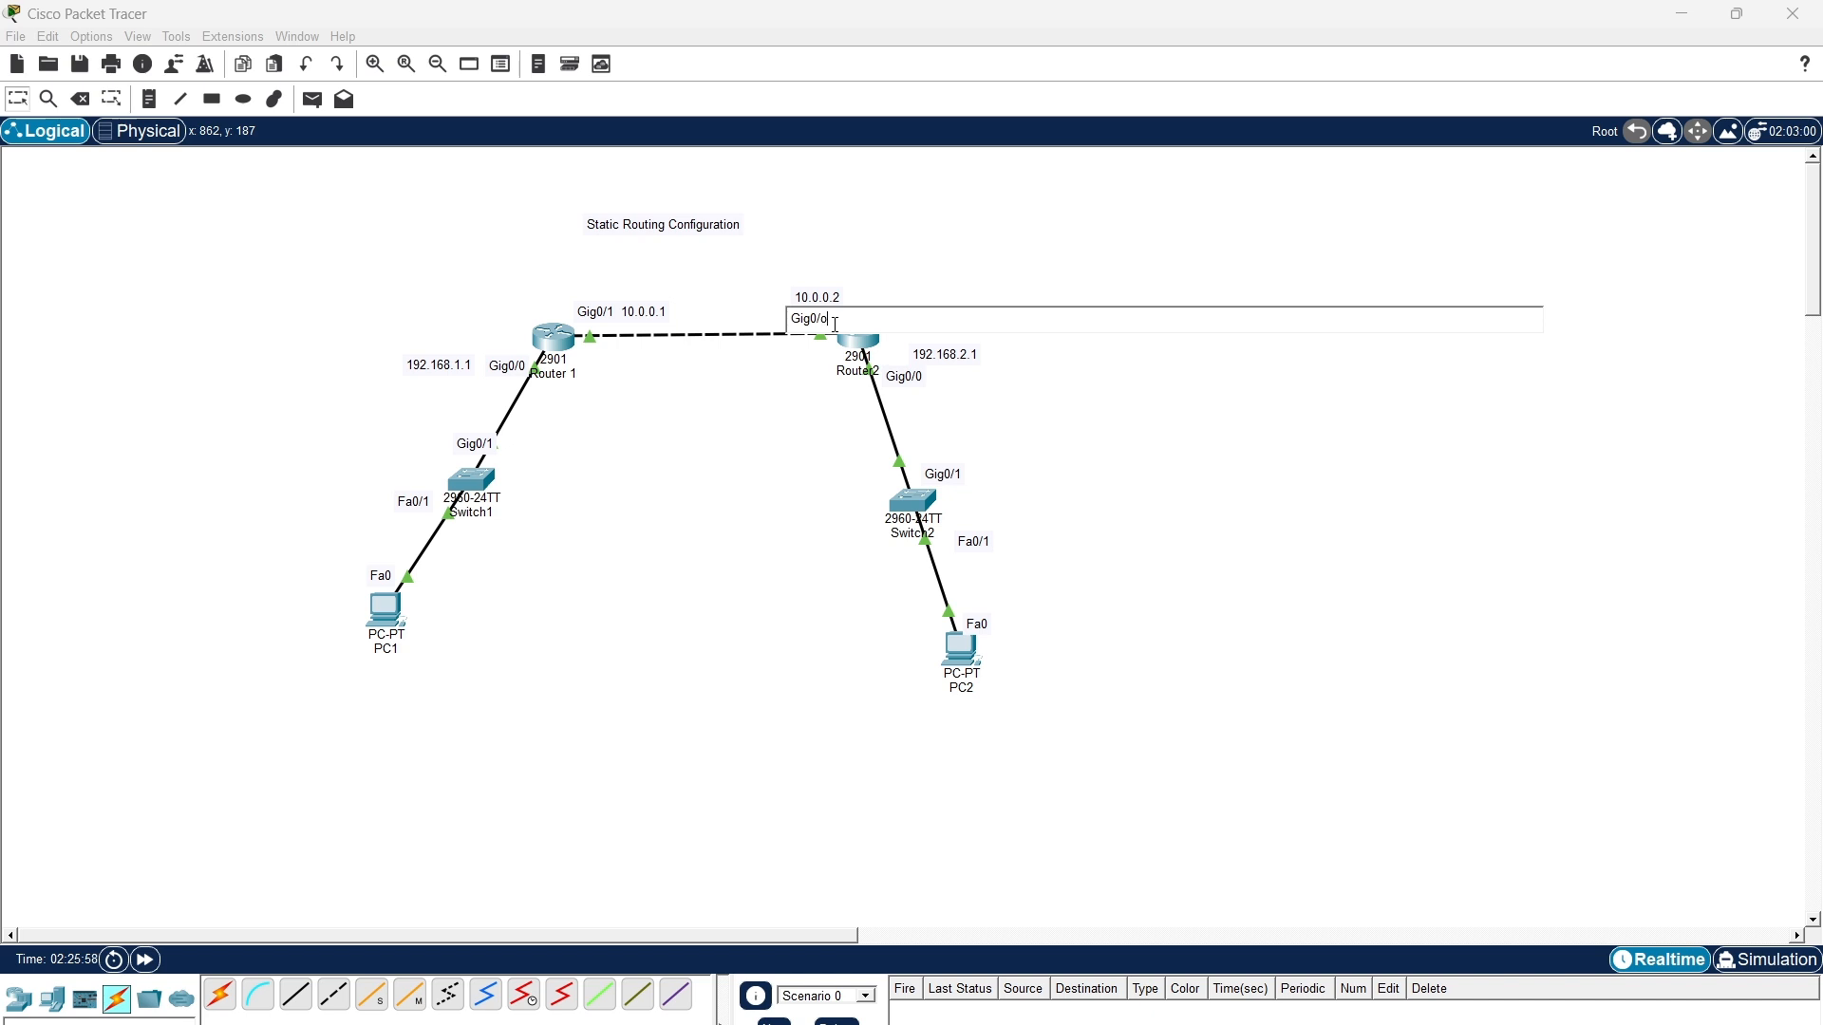
pyautogui.write('o')
pyautogui.click(971, 405)
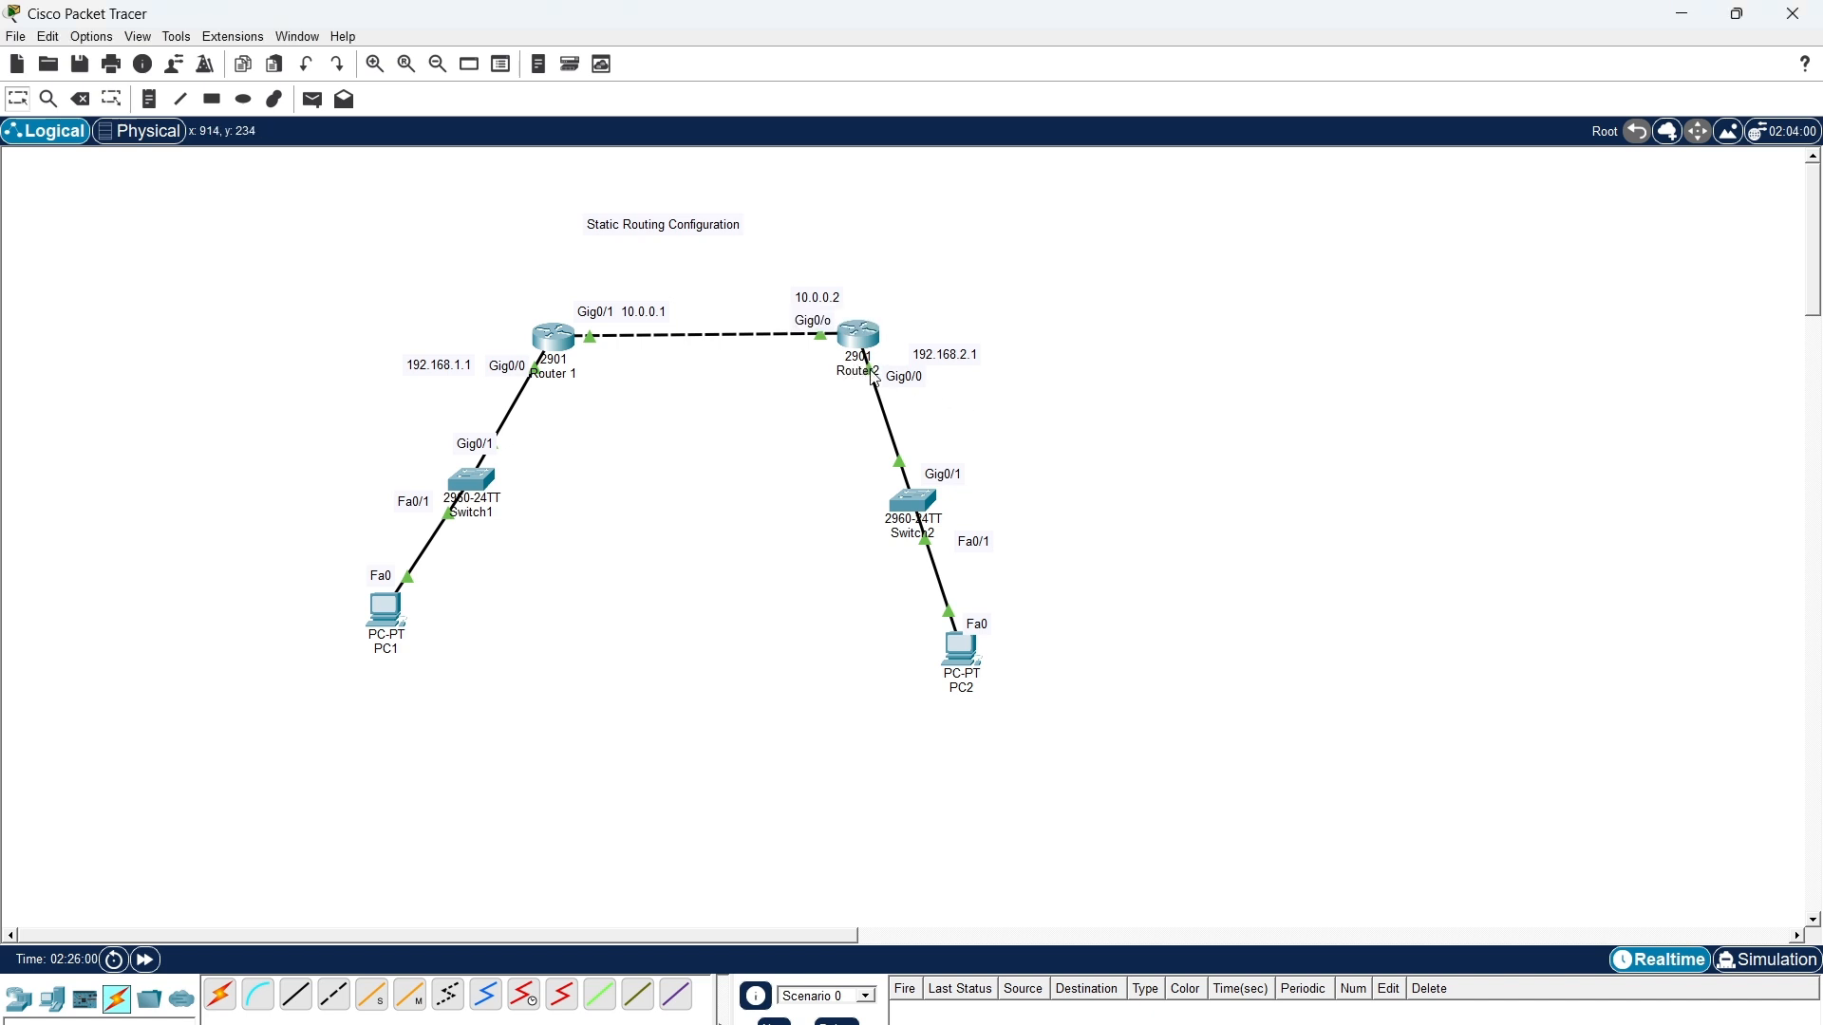
pyautogui.doubleClick(914, 375)
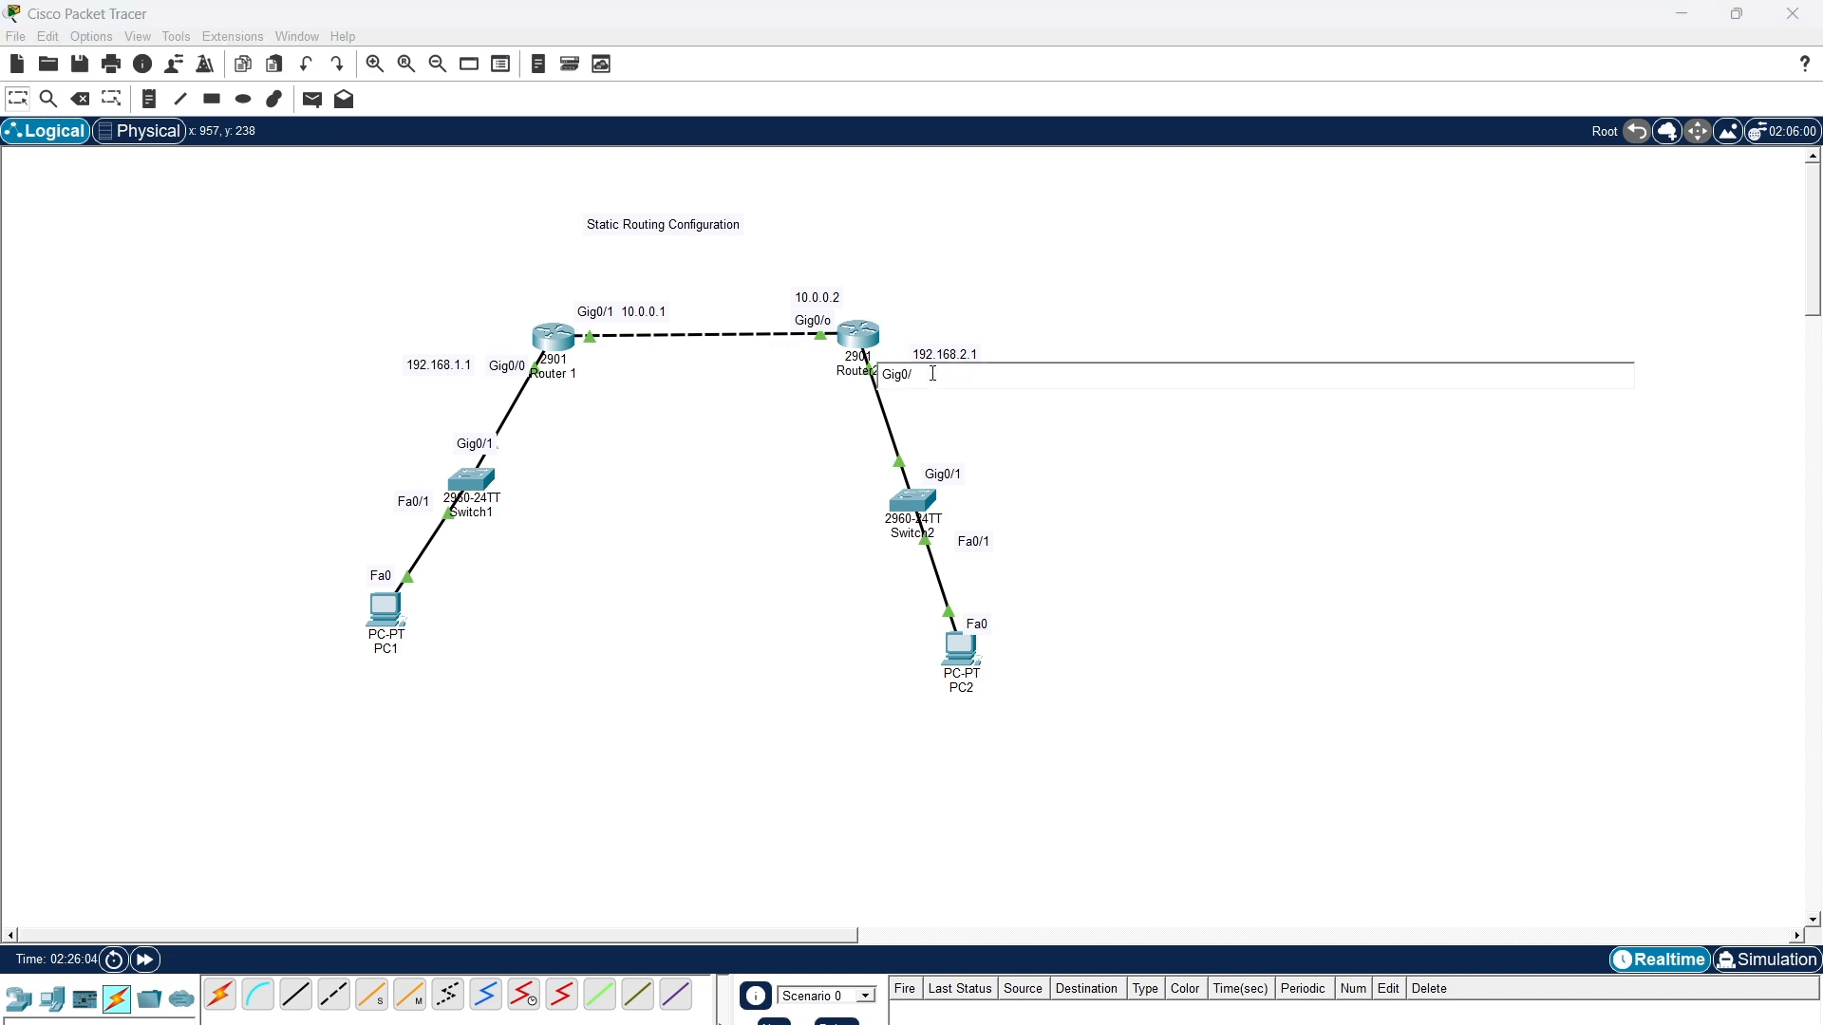
pyautogui.press('Return')
pyautogui.press('Escape')
# Reopen Router2's command line, move its window clear of the topology, and get back to an empty global configuration prompt.
pyautogui.click(857, 335)
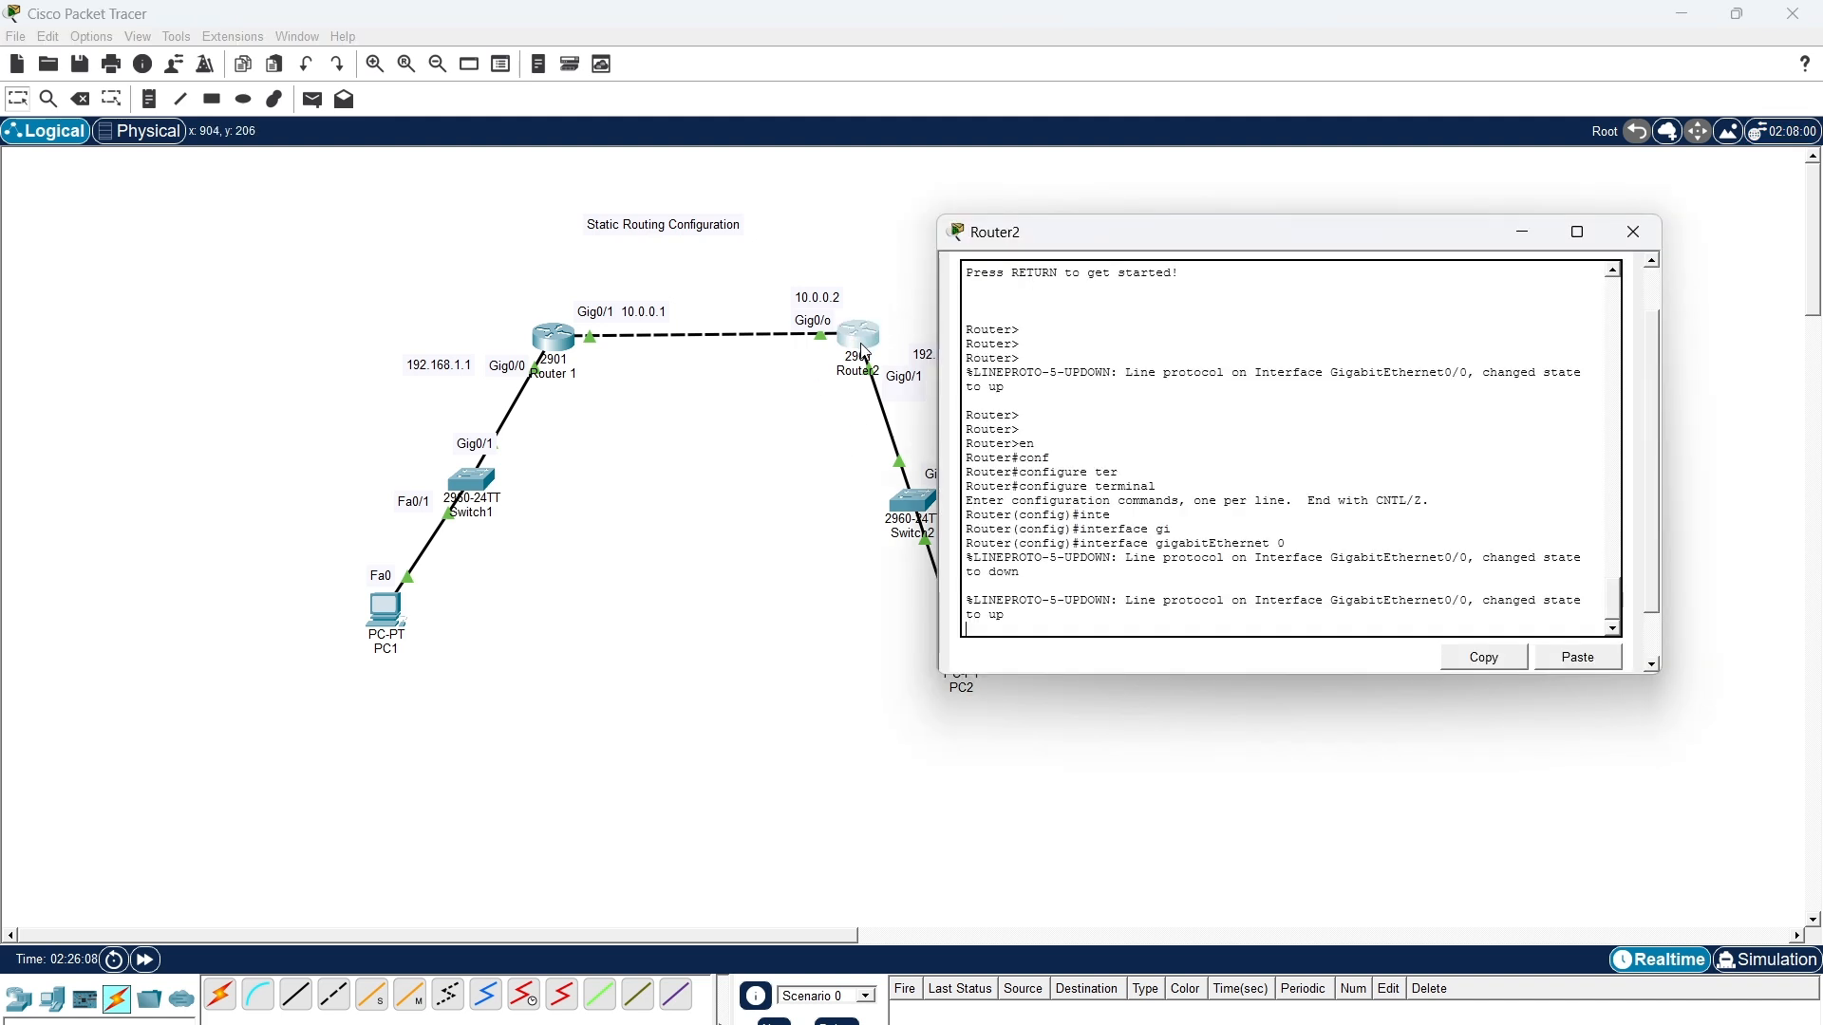
pyautogui.moveTo(1137, 243); pyautogui.dragTo(1224, 238)
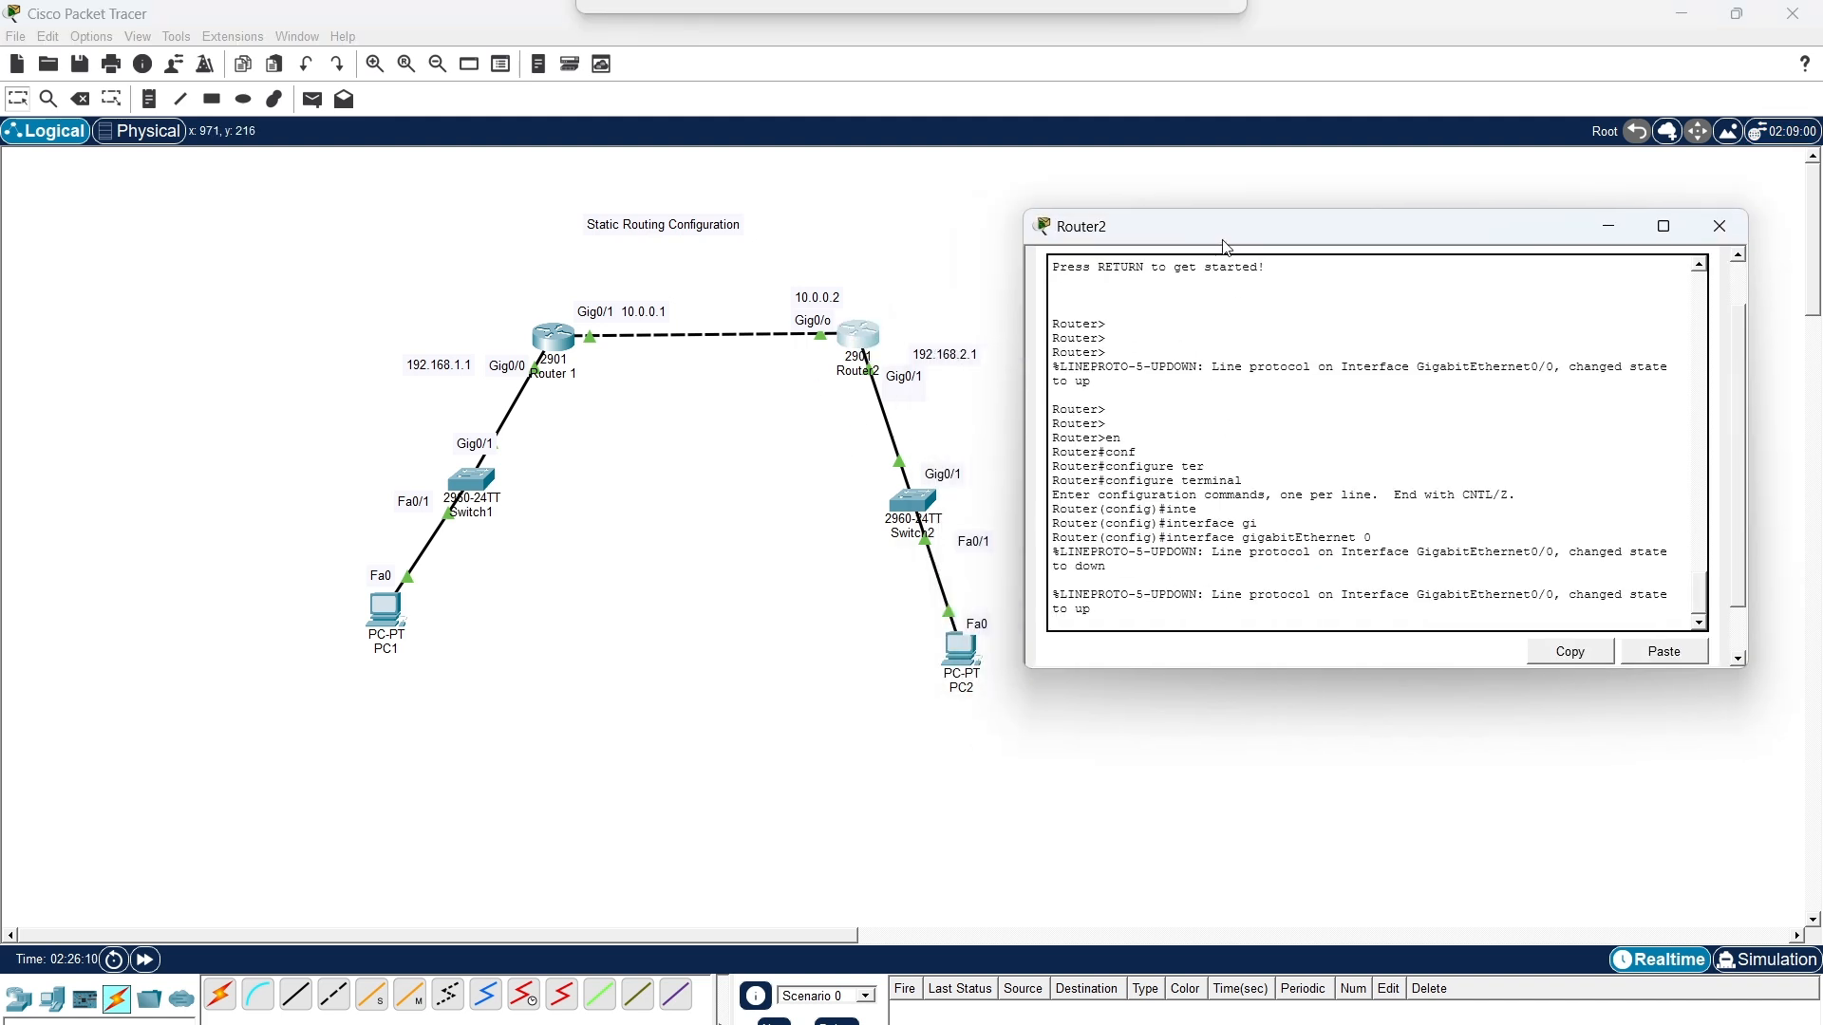
pyautogui.press('Return')
pyautogui.press('Return')
pyautogui.press('Return')
pyautogui.press('Return')
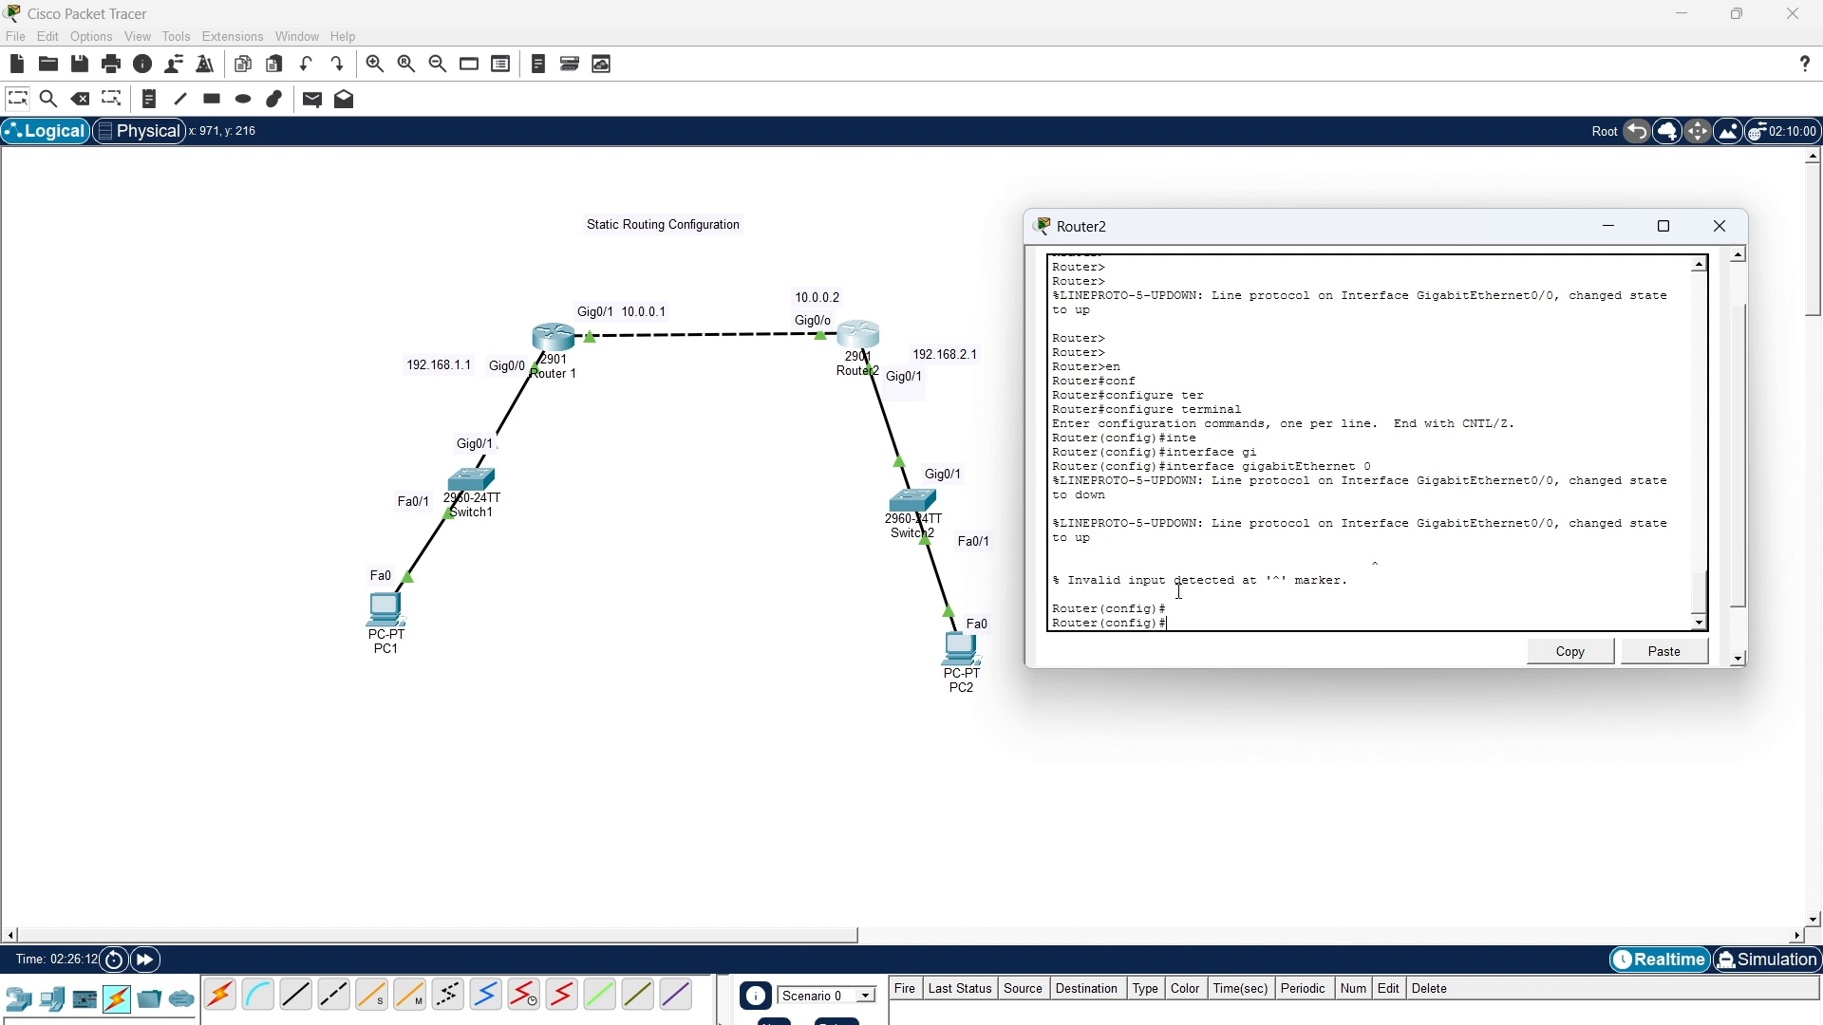
# Assign IP address 10.0.0.2 255.255.255.0 to Router2's interface gigabitEthernet 0/0.
pyautogui.write('inter')
pyautogui.press('Tab')
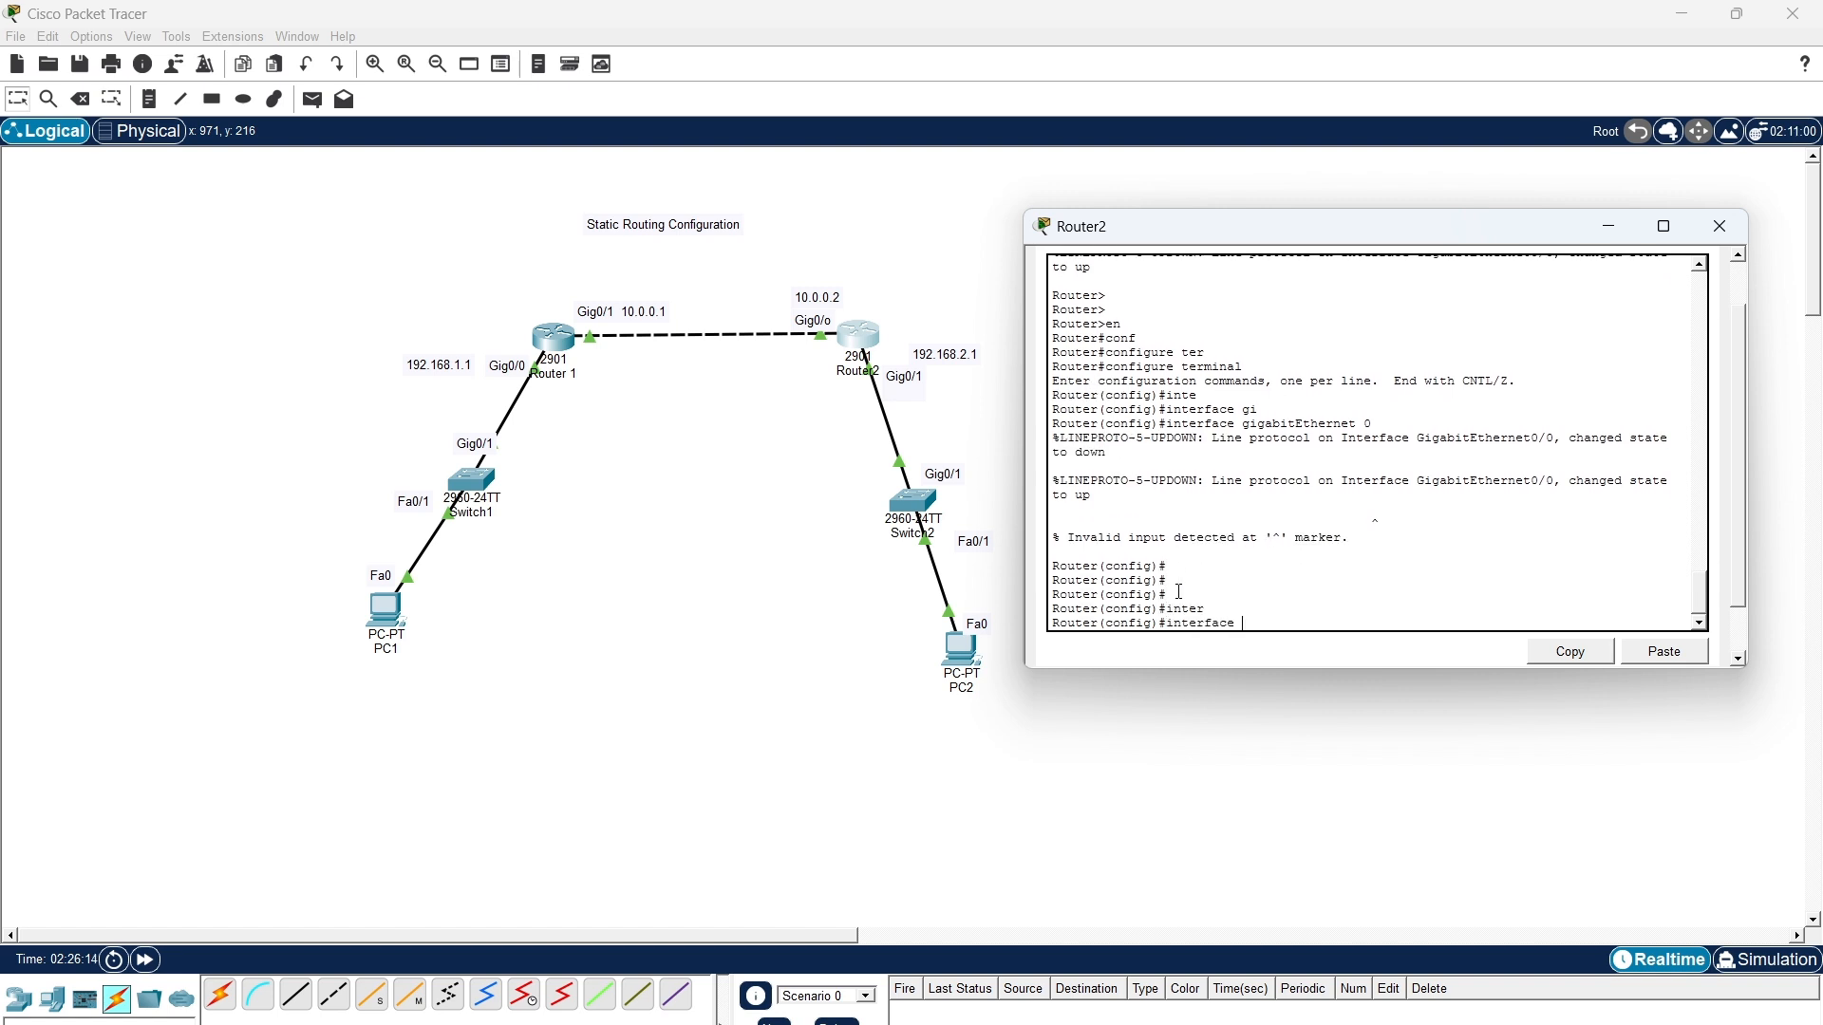
pyautogui.write('gi')
pyautogui.press('Tab')
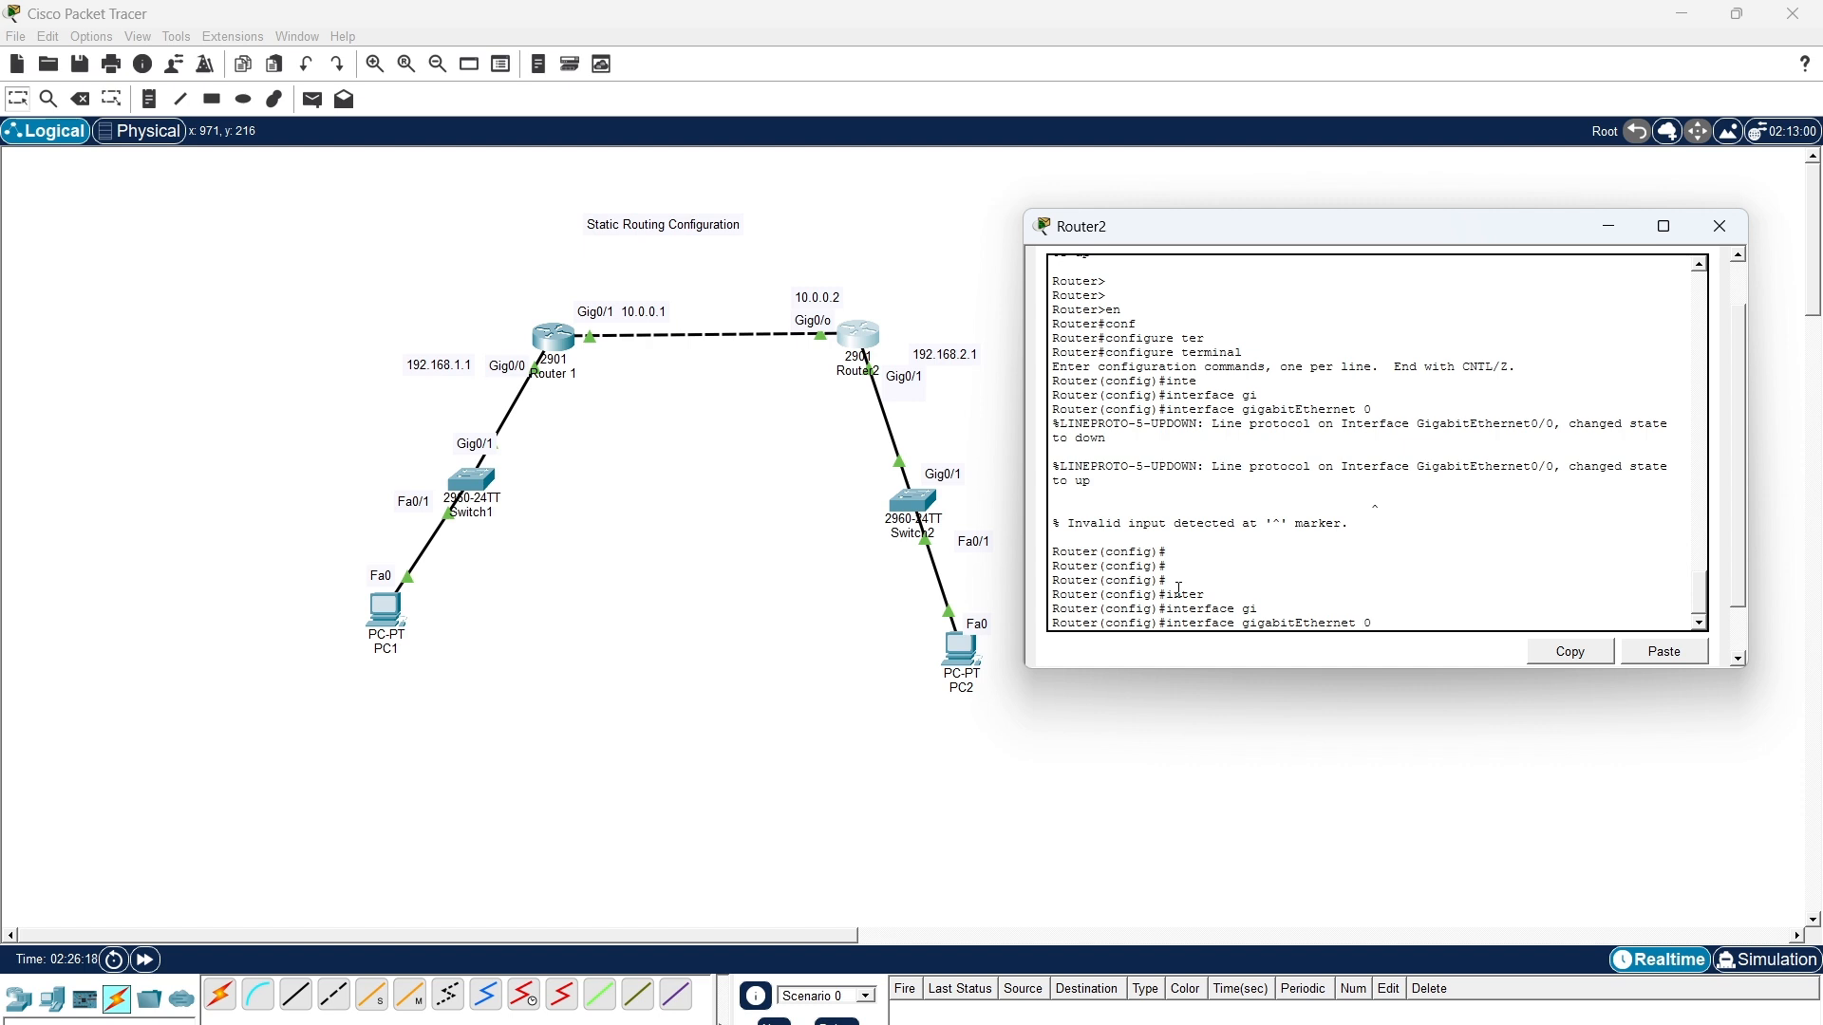
pyautogui.write('0/0')
pyautogui.press('Return')
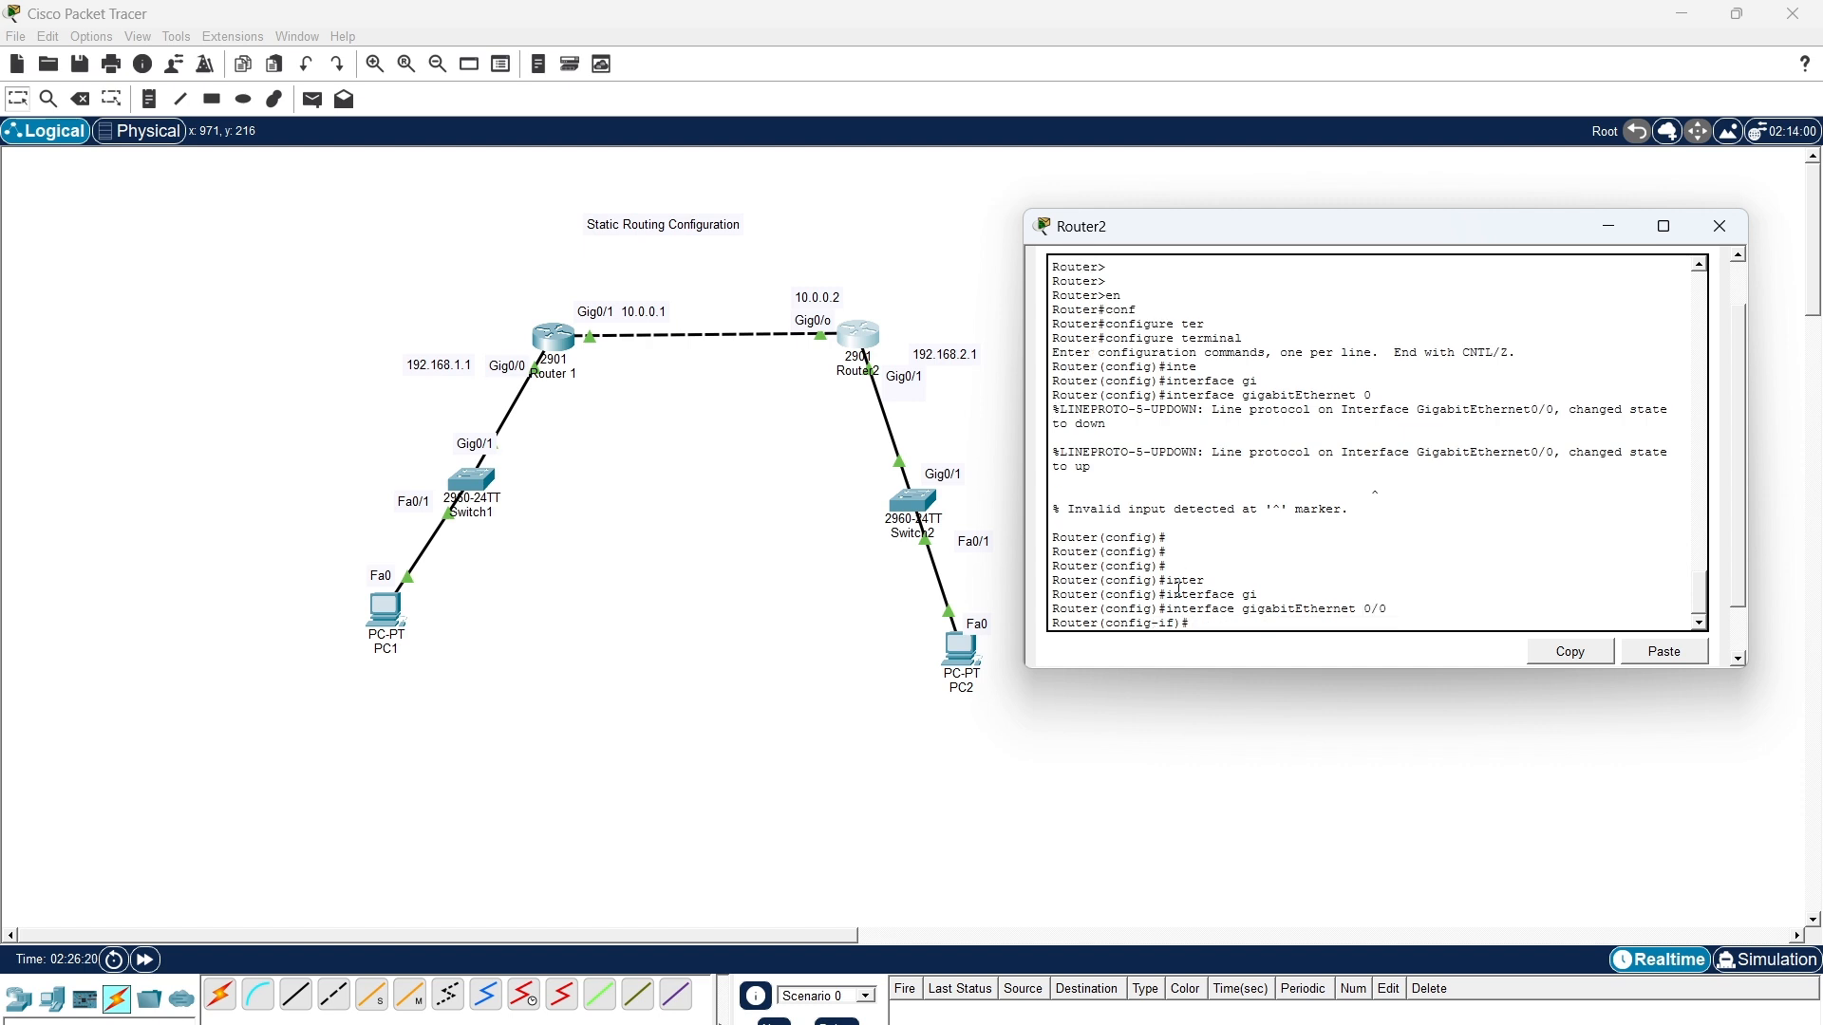
pyautogui.write('ip ad')
pyautogui.press('Tab')
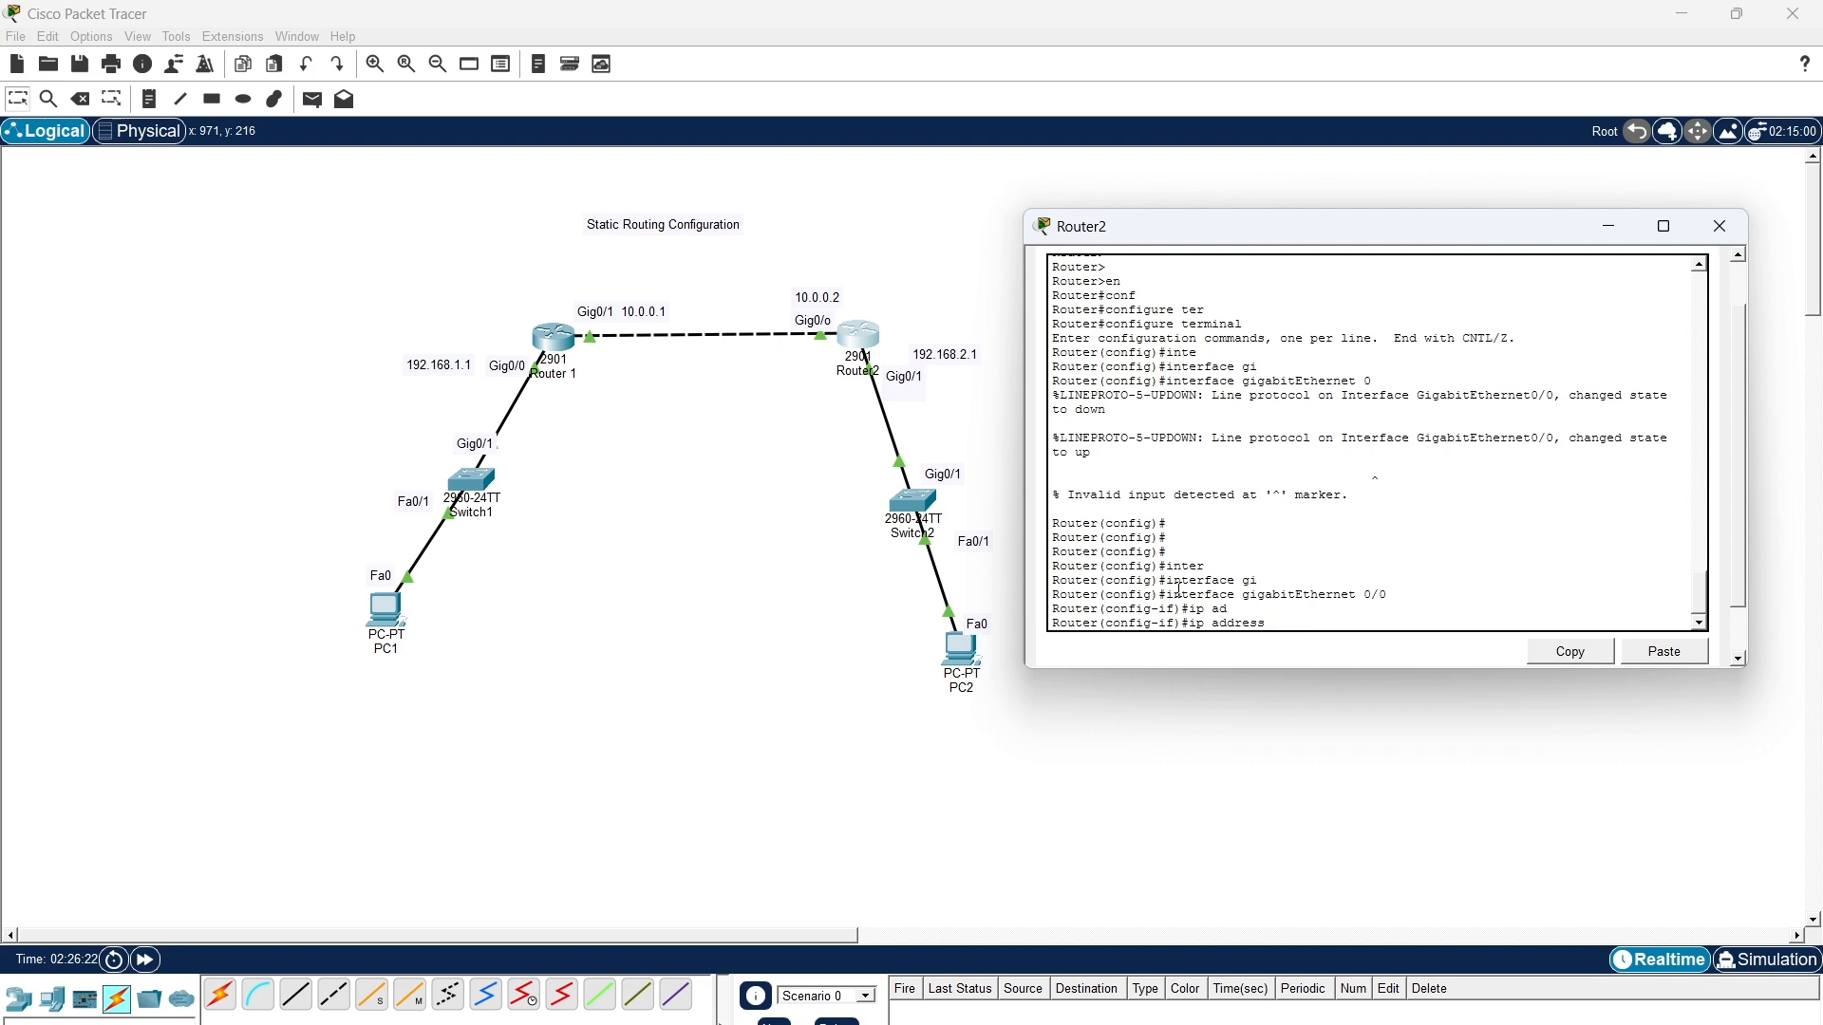
pyautogui.write('10.0.0.2 255.255.255.0')
pyautogui.press('Return')
# Bring up Router2's gigabitEthernet 0/0 with no shutdown and exit its interface configuration.
pyautogui.write('nfig-if)#np')
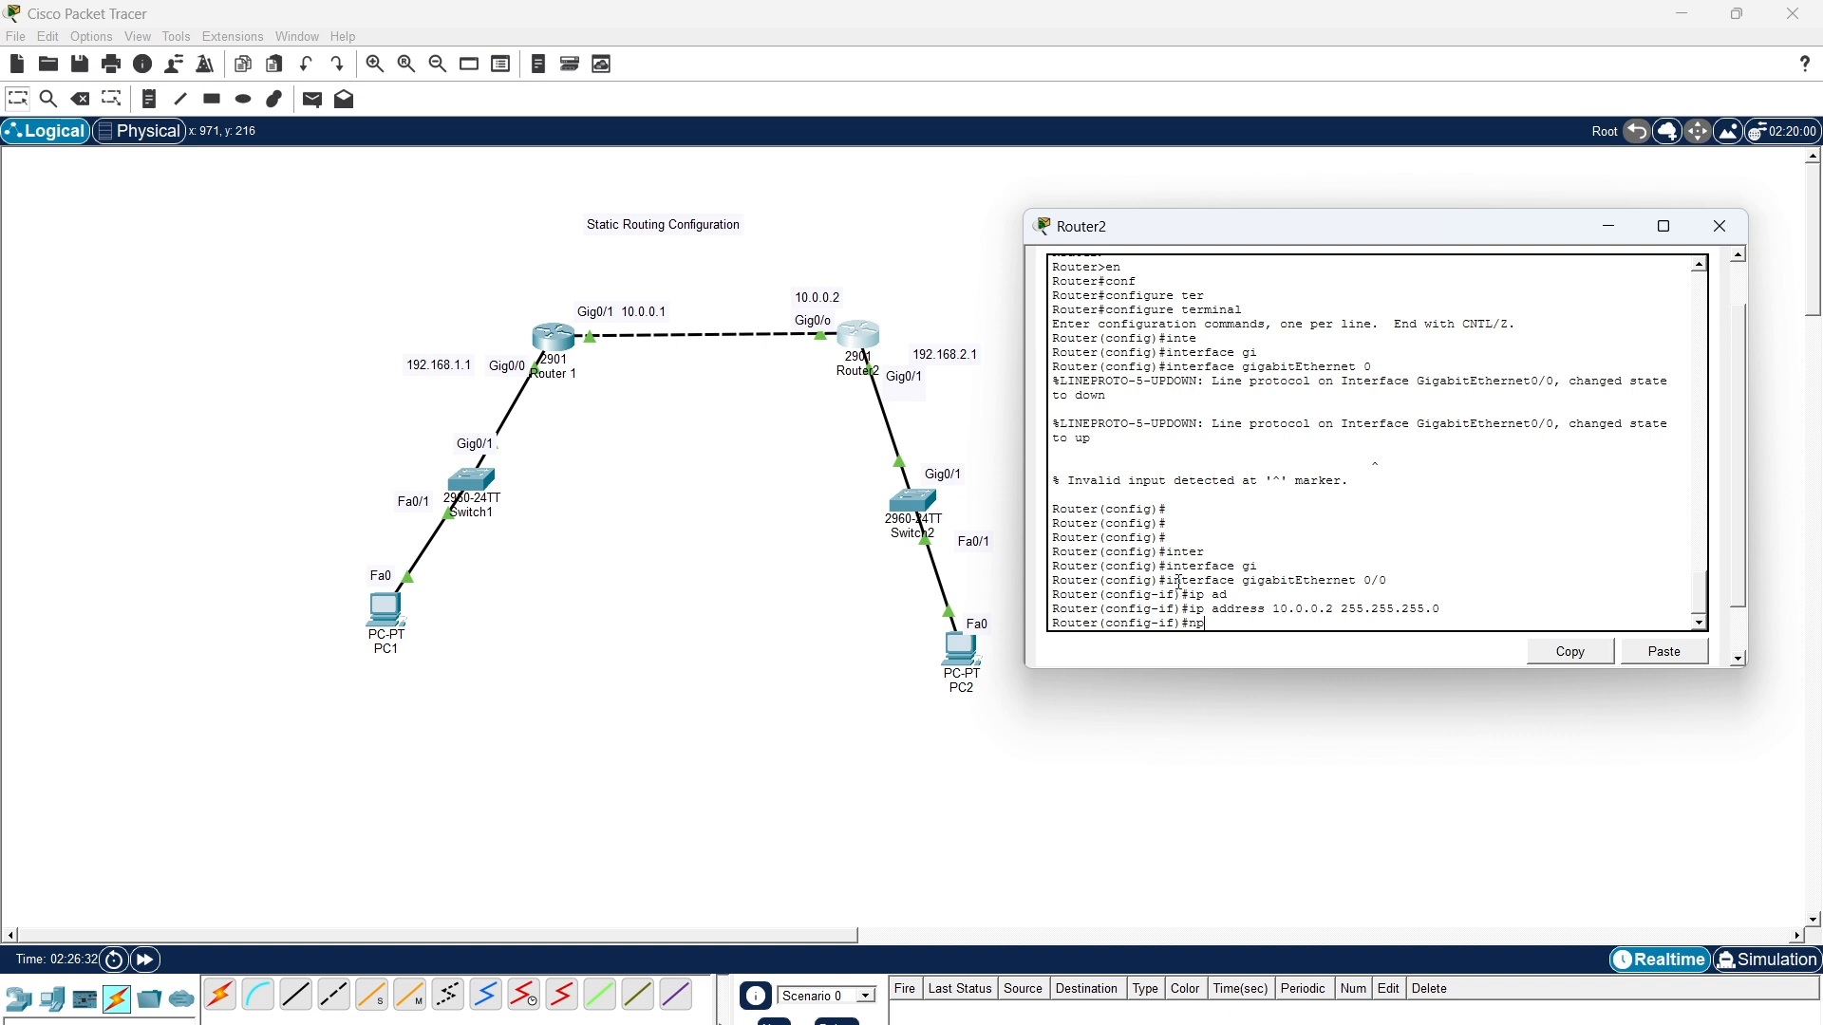
pyautogui.write('o sh')
pyautogui.press('Tab')
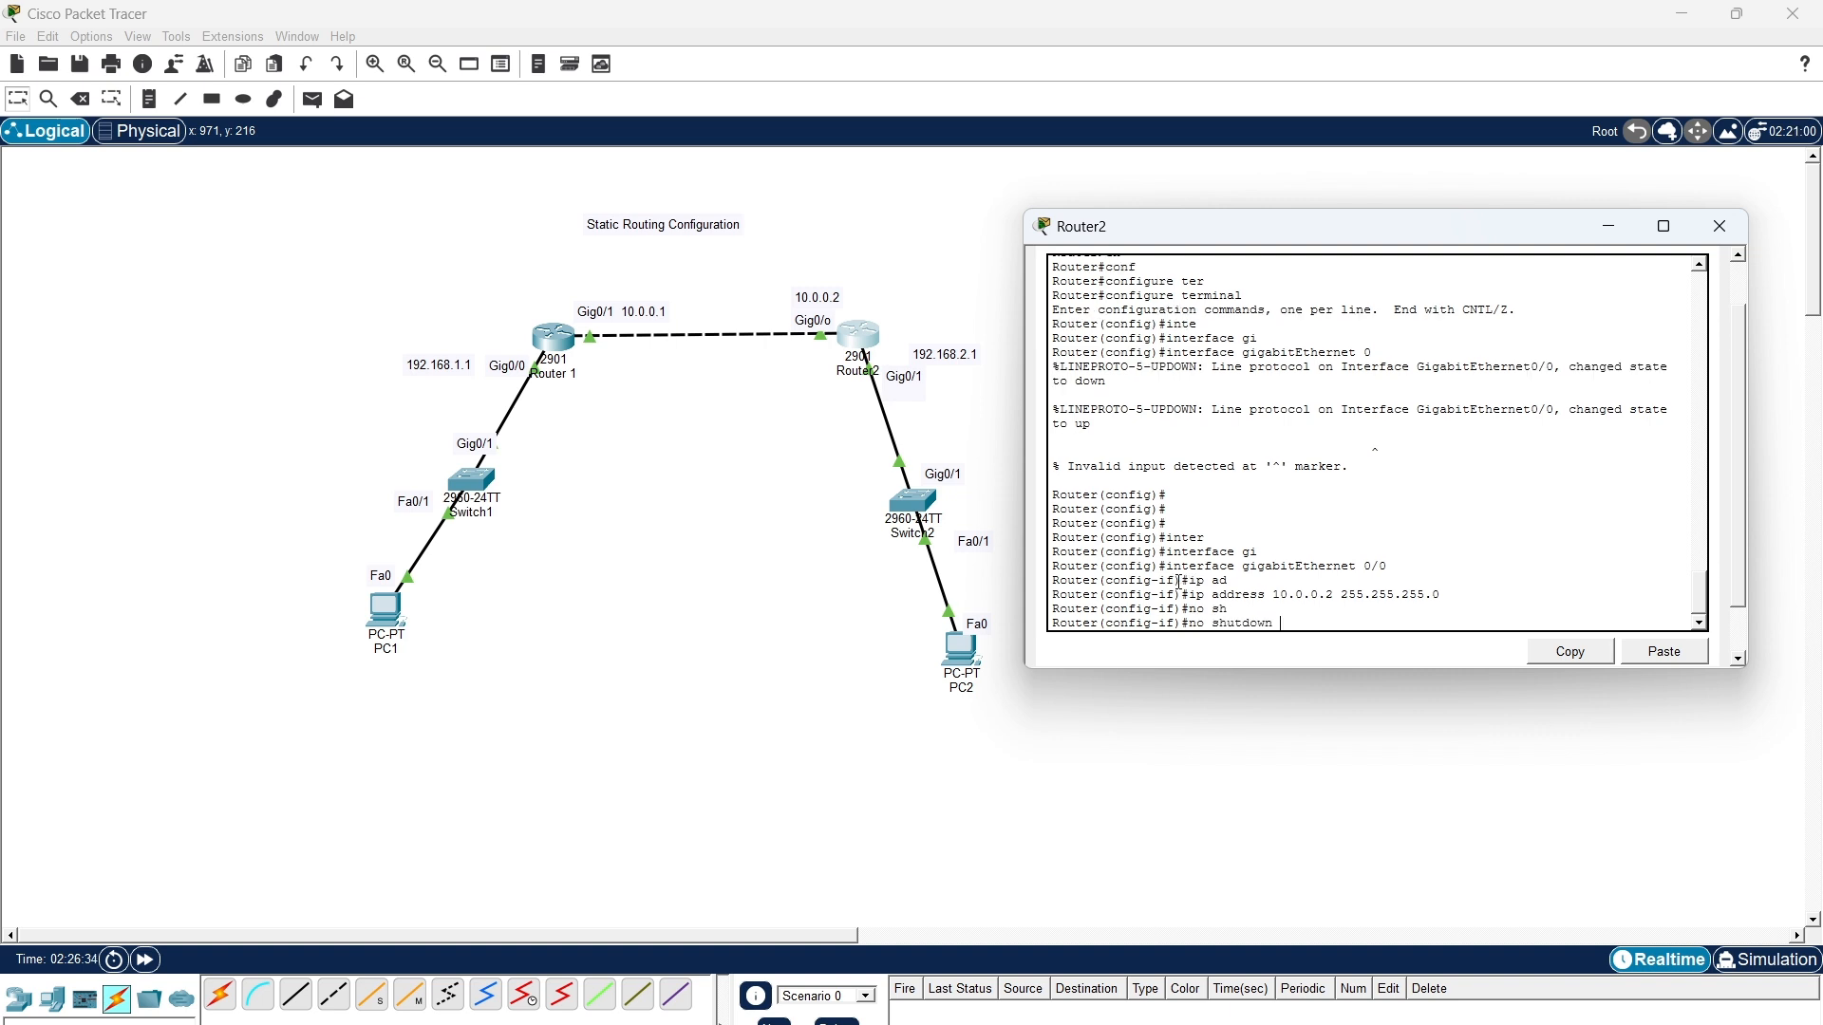
pyautogui.press('Return')
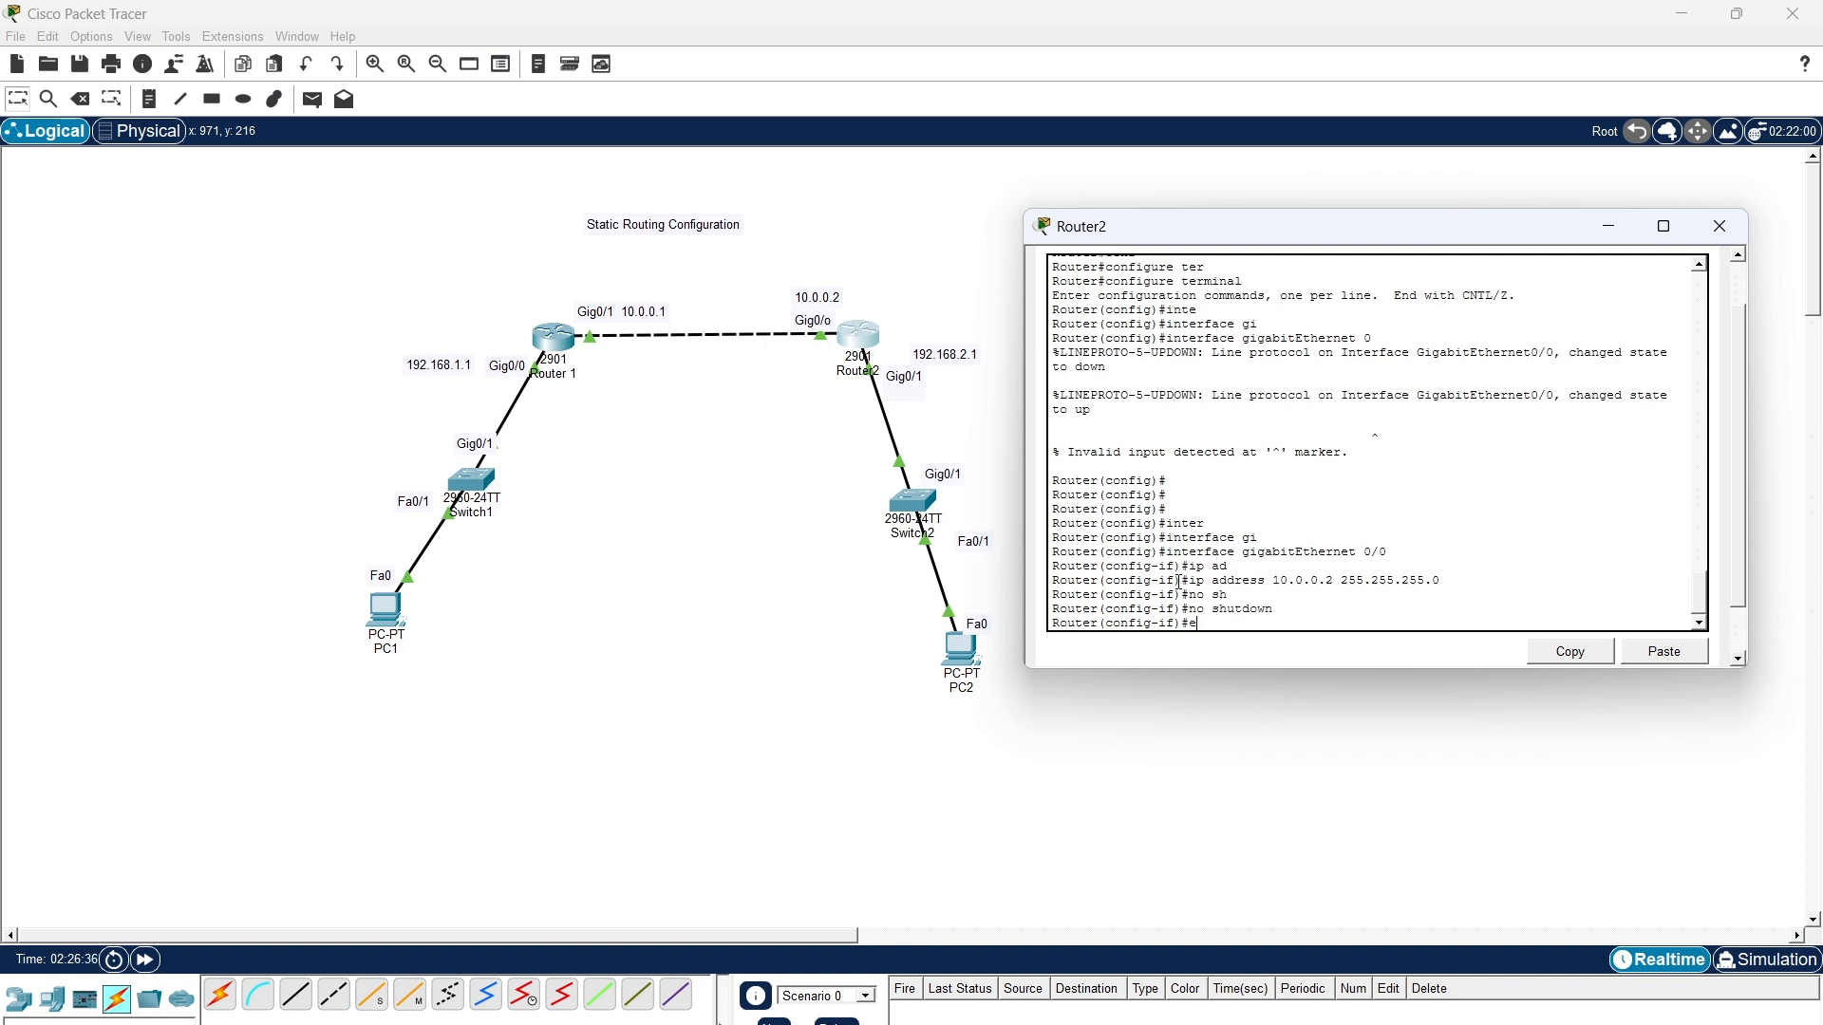
pyautogui.write('xi')
pyautogui.press('Tab')
pyautogui.press('Return')
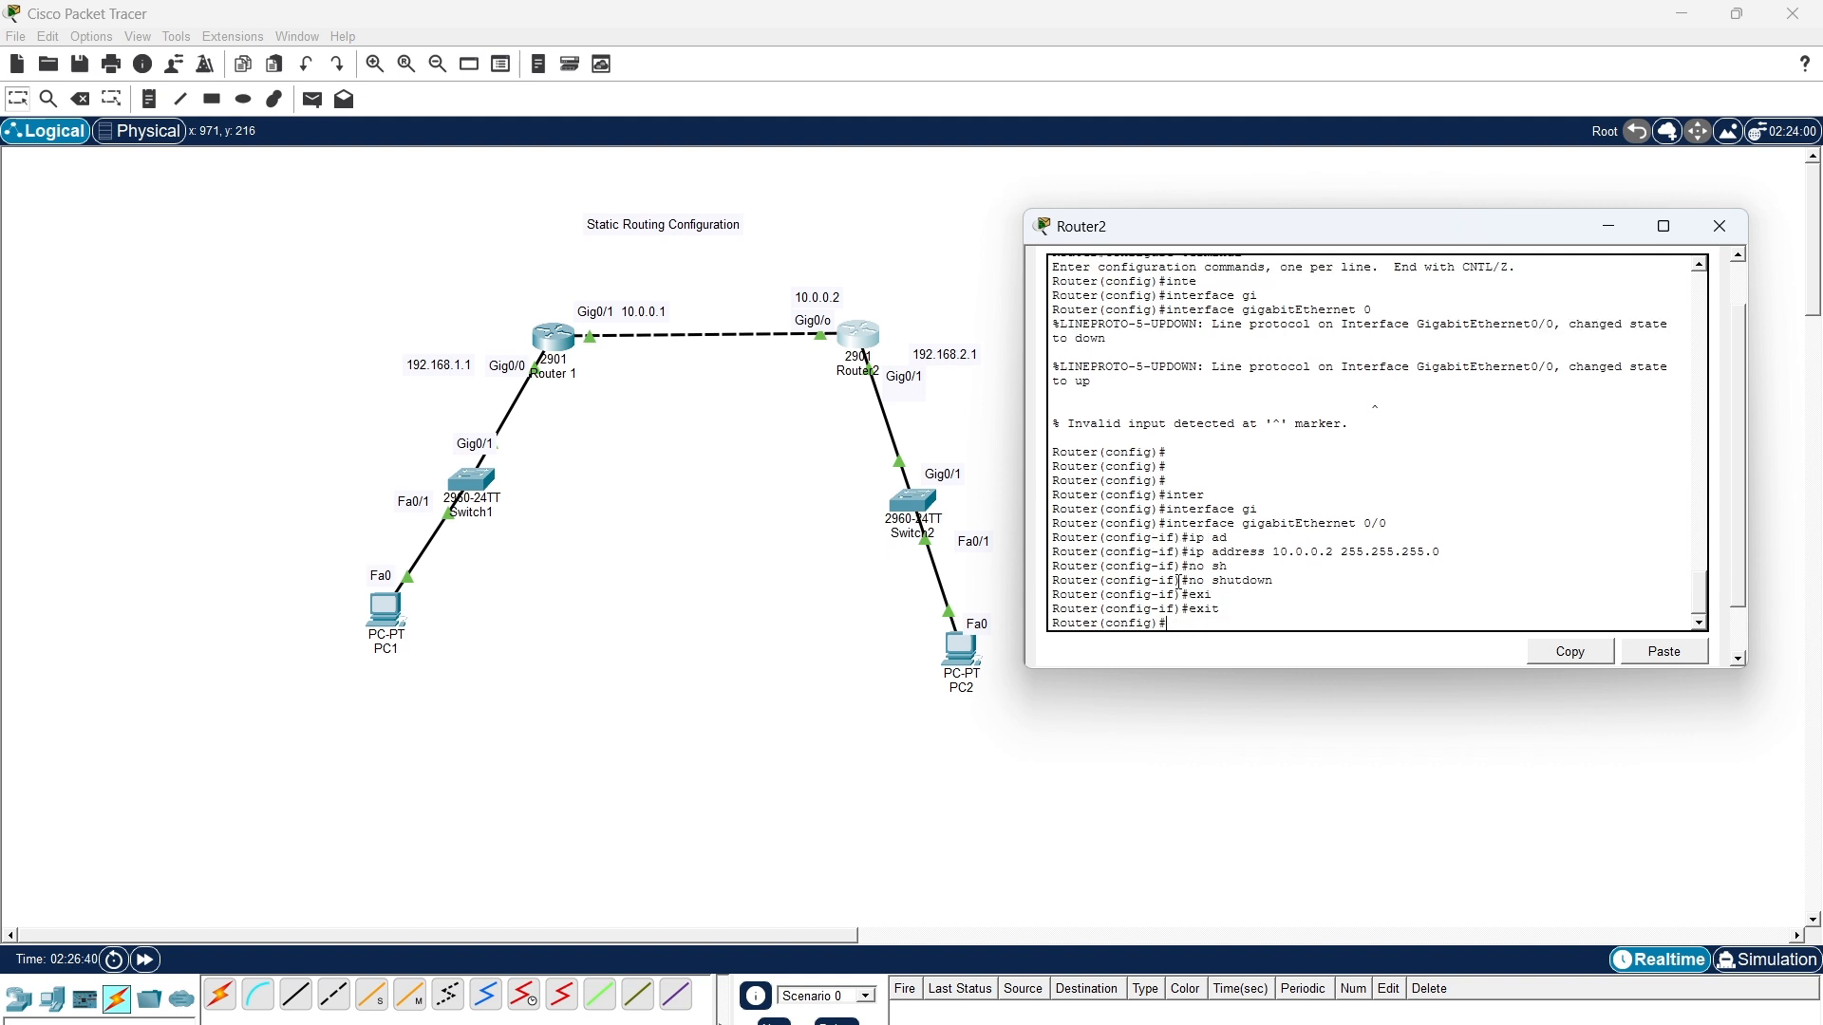
# Assign IP address 192.168.2.1 255.255.255.0 to Router2's interface gigabitEthernet 0/1.
pyautogui.write('inter')
pyautogui.press('Tab')
pyautogui.write('gi')
pyautogui.press('Tab')
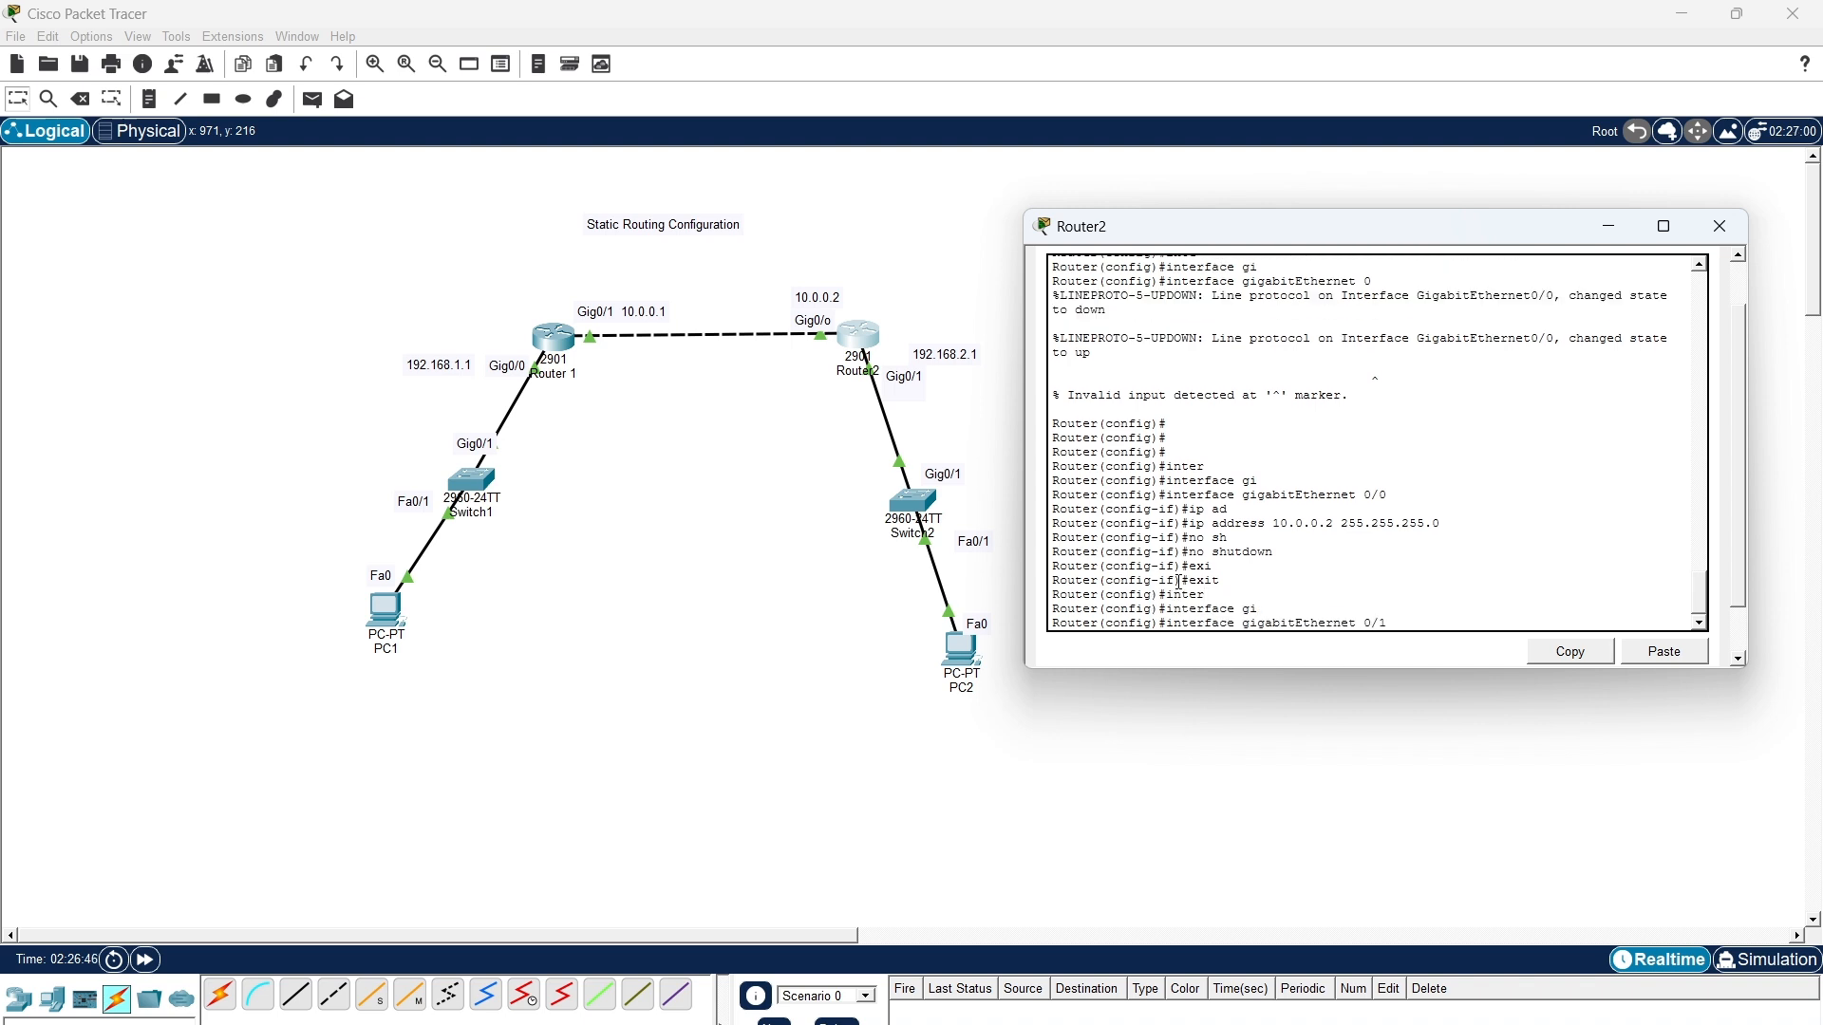
pyautogui.write('0/1')
pyautogui.press('Return')
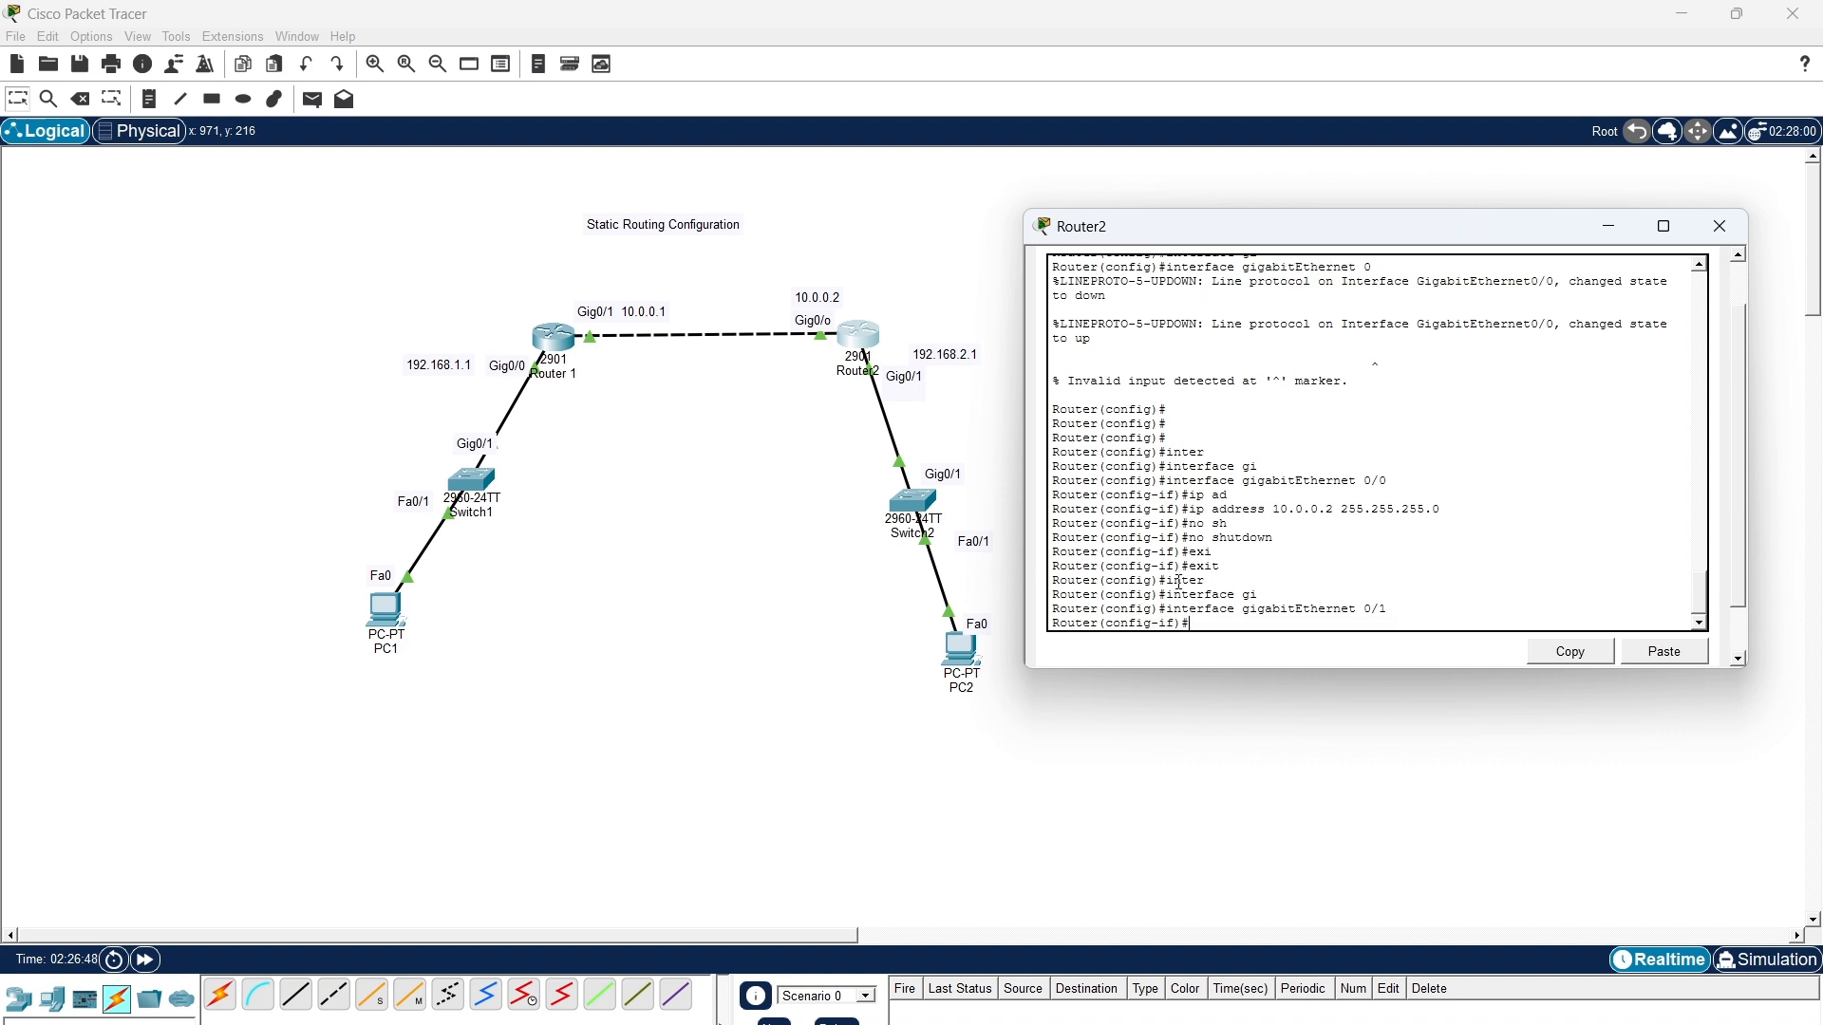
pyautogui.write('ip ad')
pyautogui.press('Tab')
pyautogui.write('192.1')
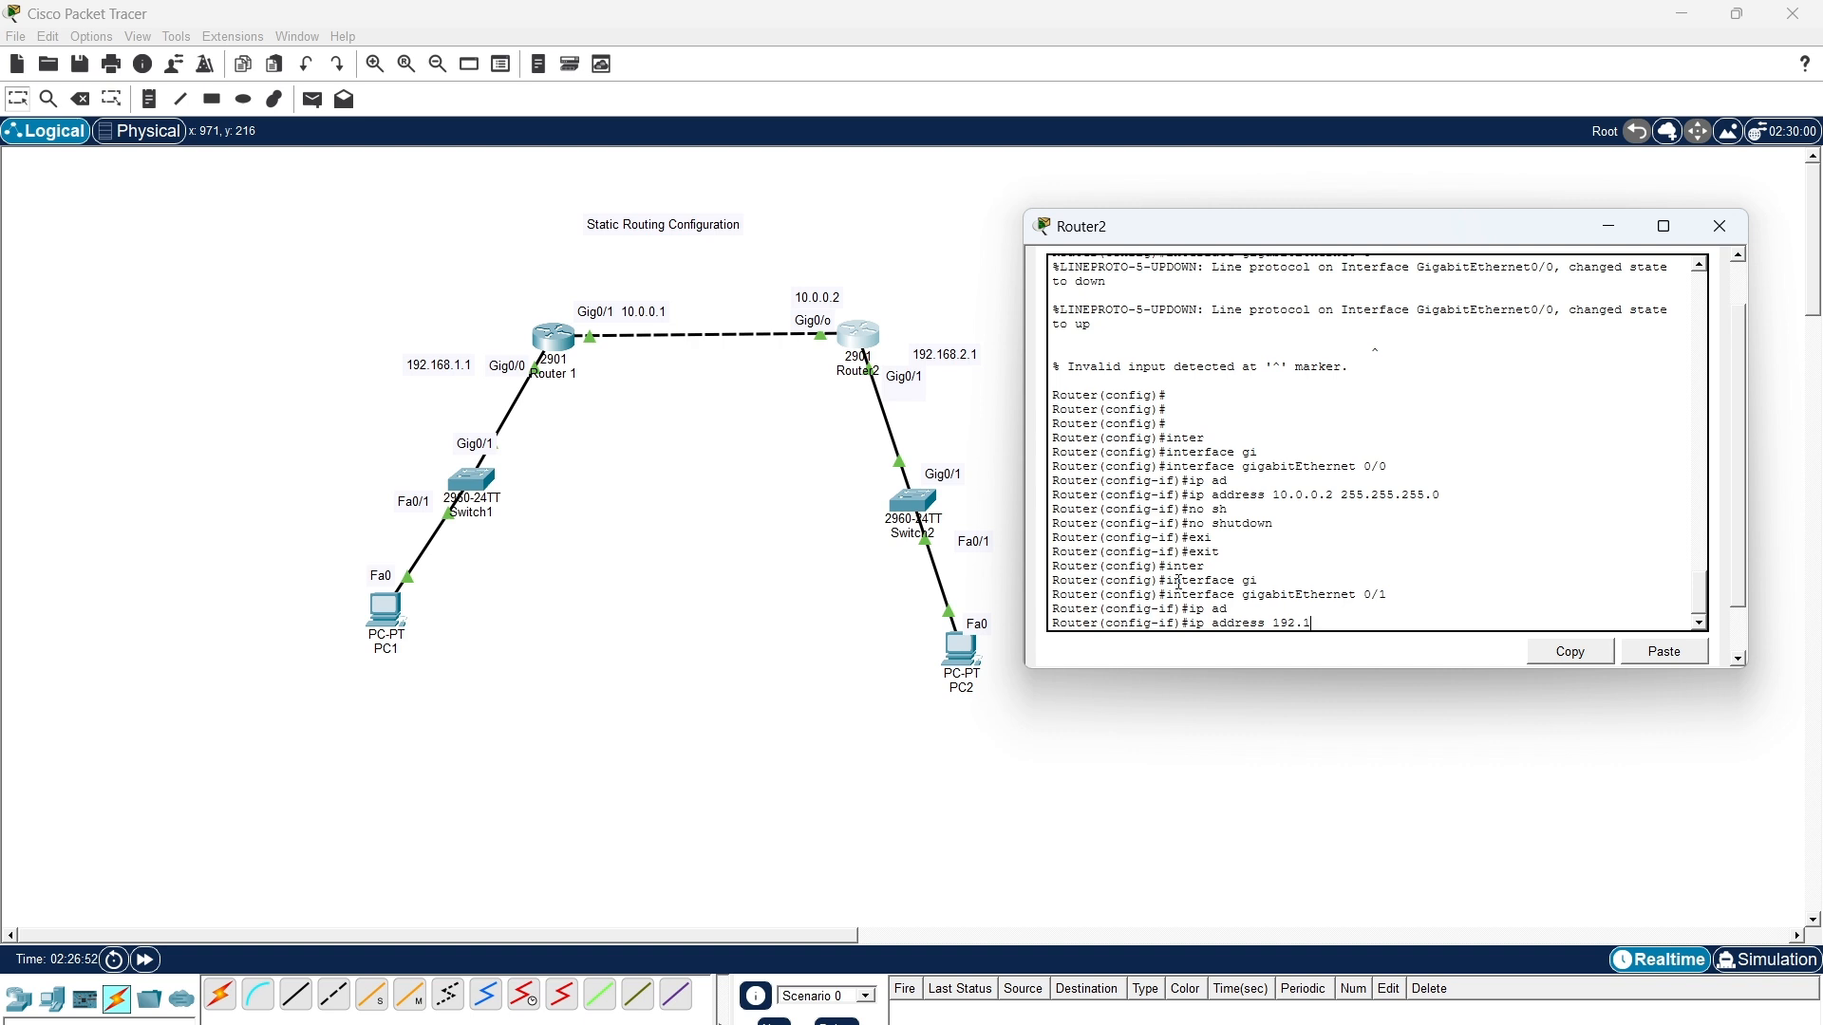
pyautogui.write('68.2.1 255.255.255.0')
pyautogui.press('Return')
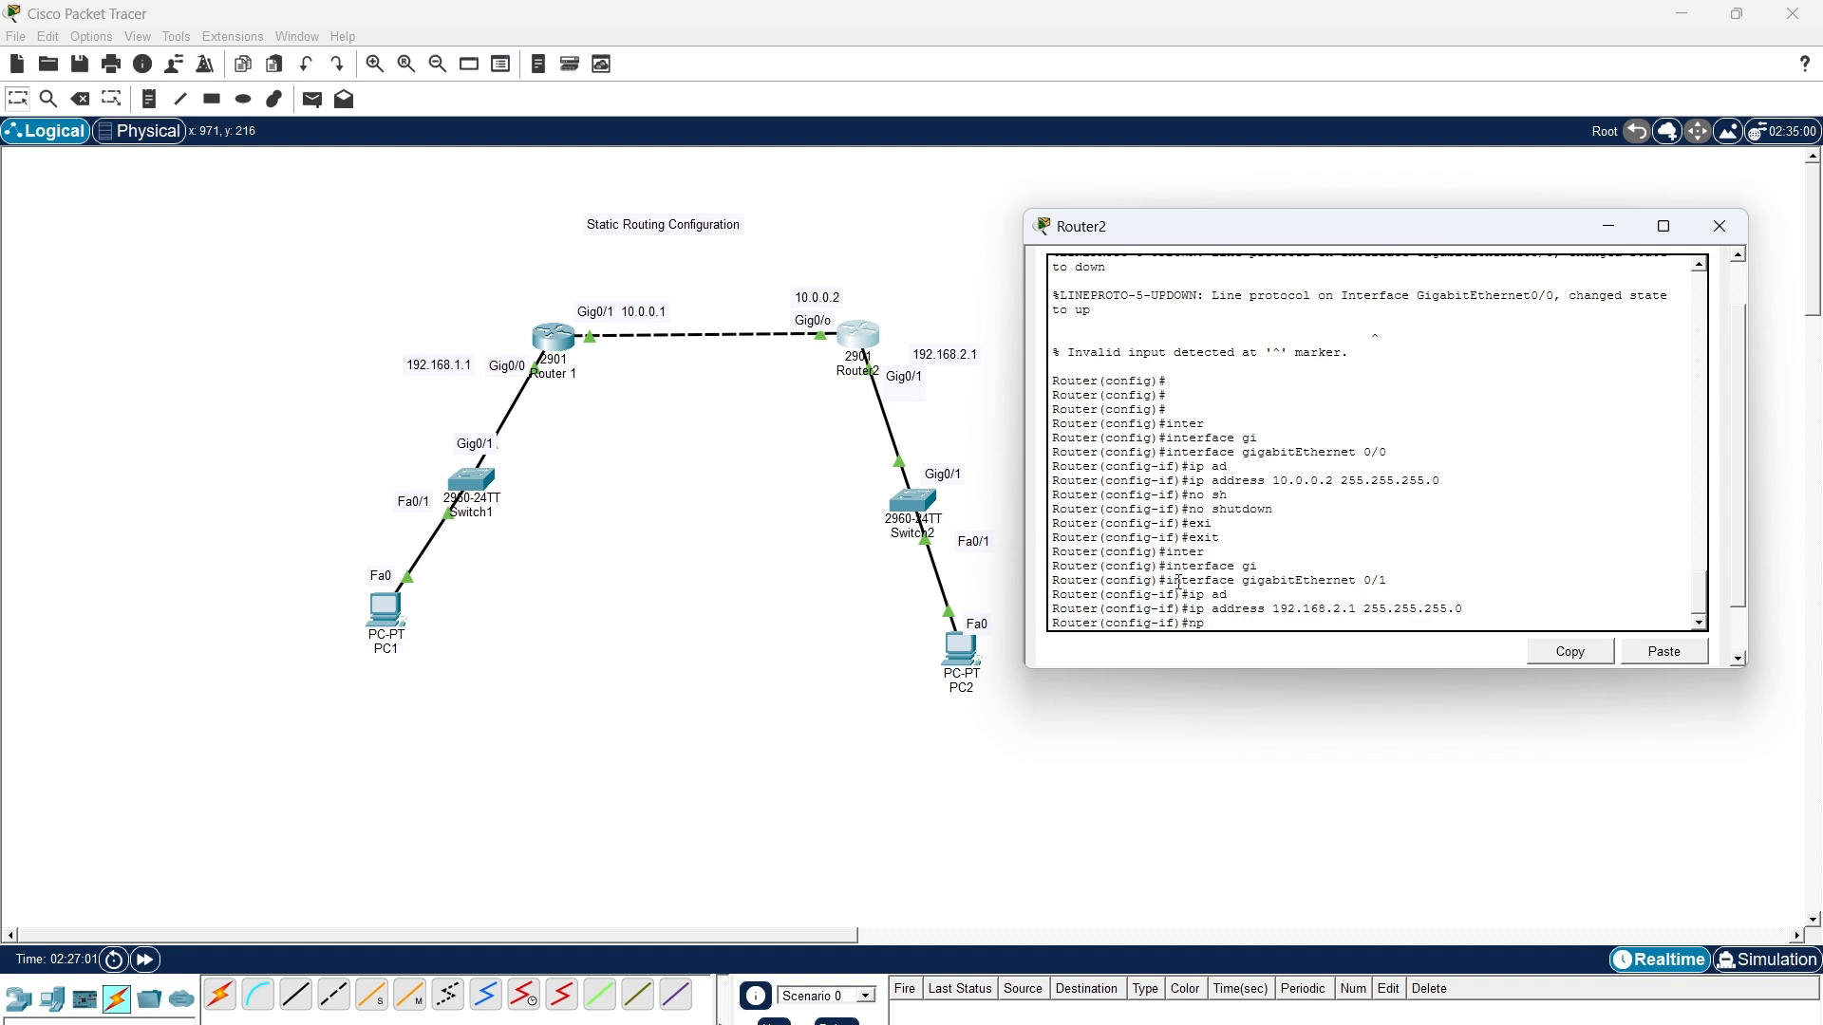
# Bring up Router2's gigabitEthernet 0/1 with no shutdown and exit its interface configuration.
pyautogui.write('no sh')
pyautogui.press('Tab')
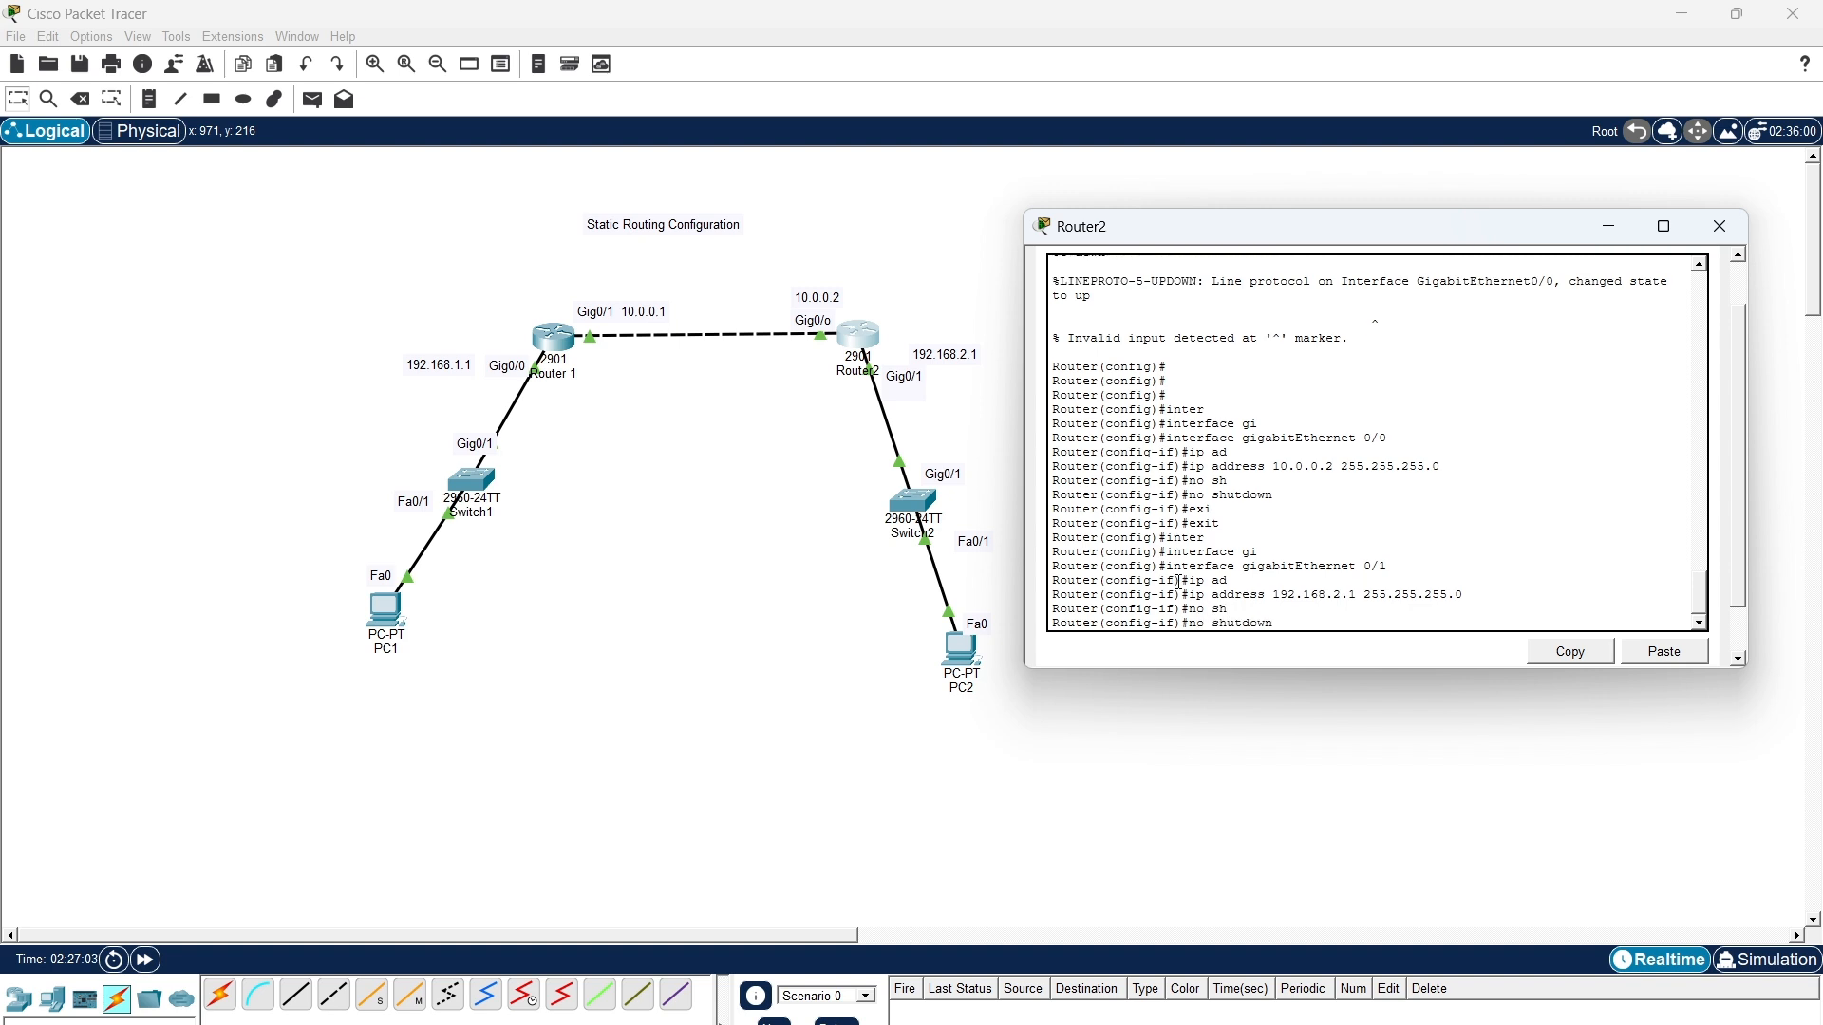
pyautogui.press('Return')
pyautogui.press('Return')
pyautogui.write('exi')
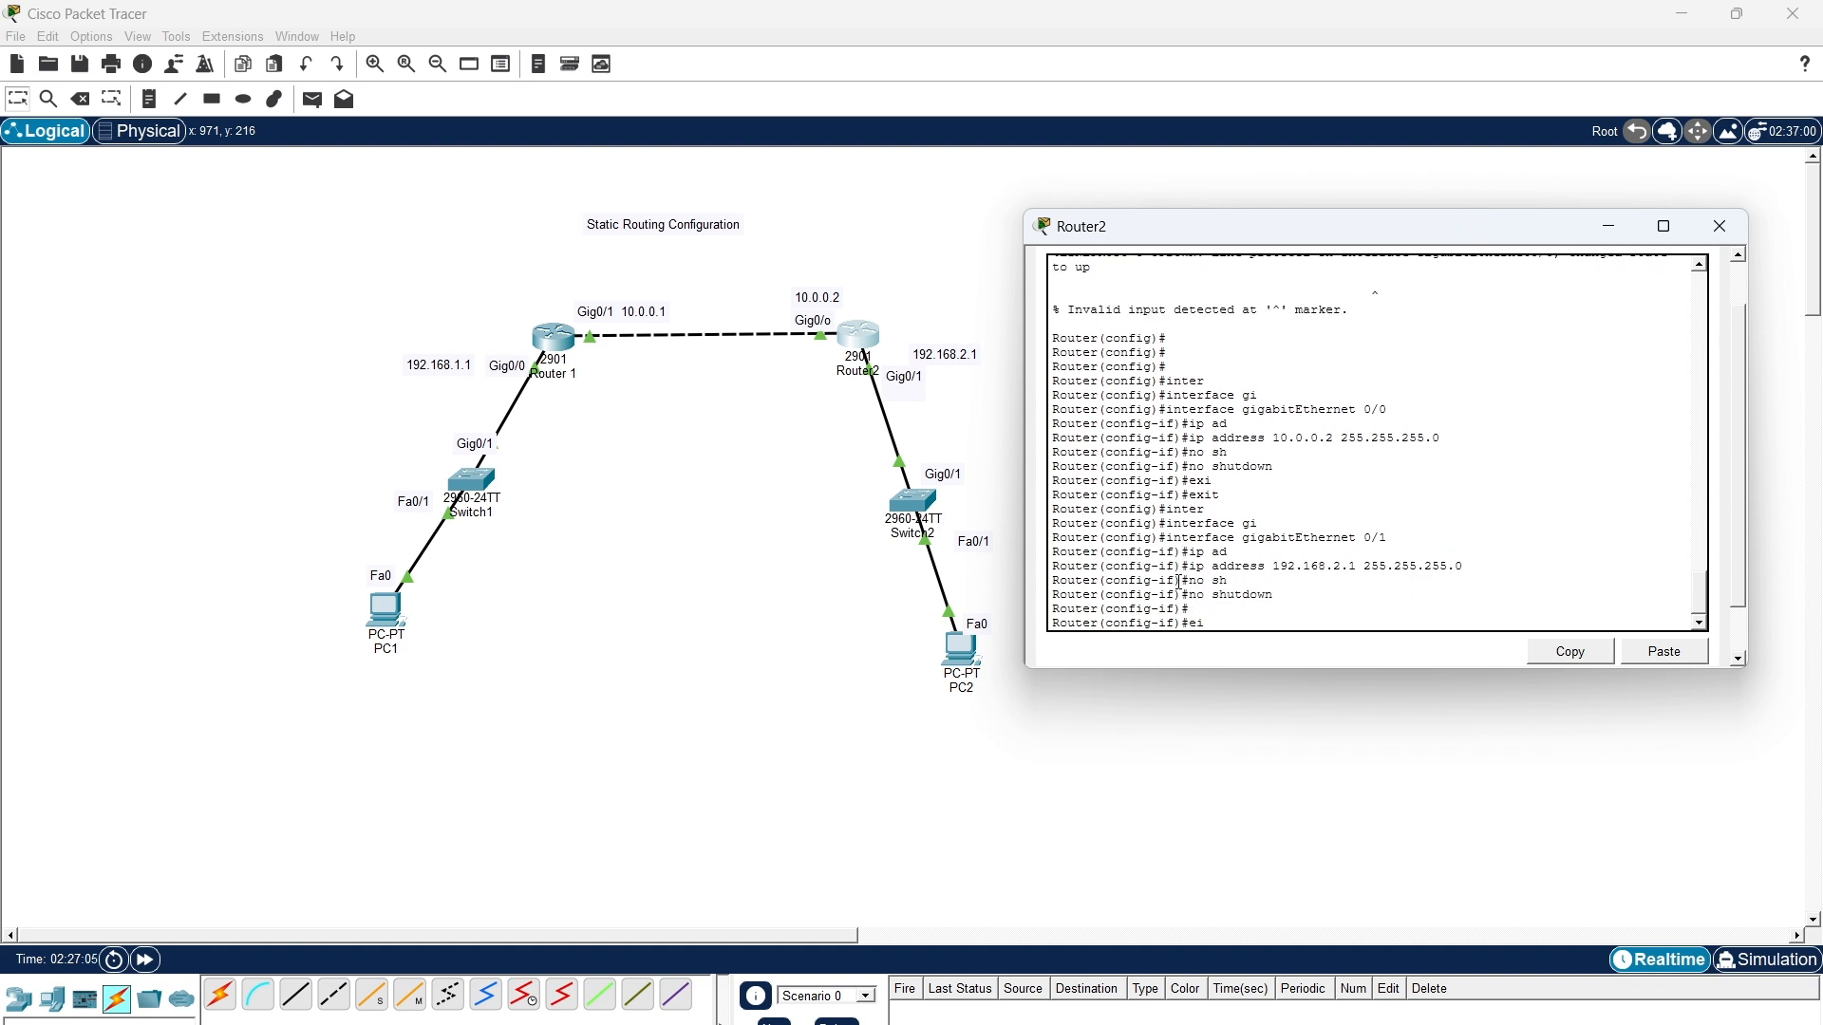
pyautogui.write('t')
pyautogui.press('Return')
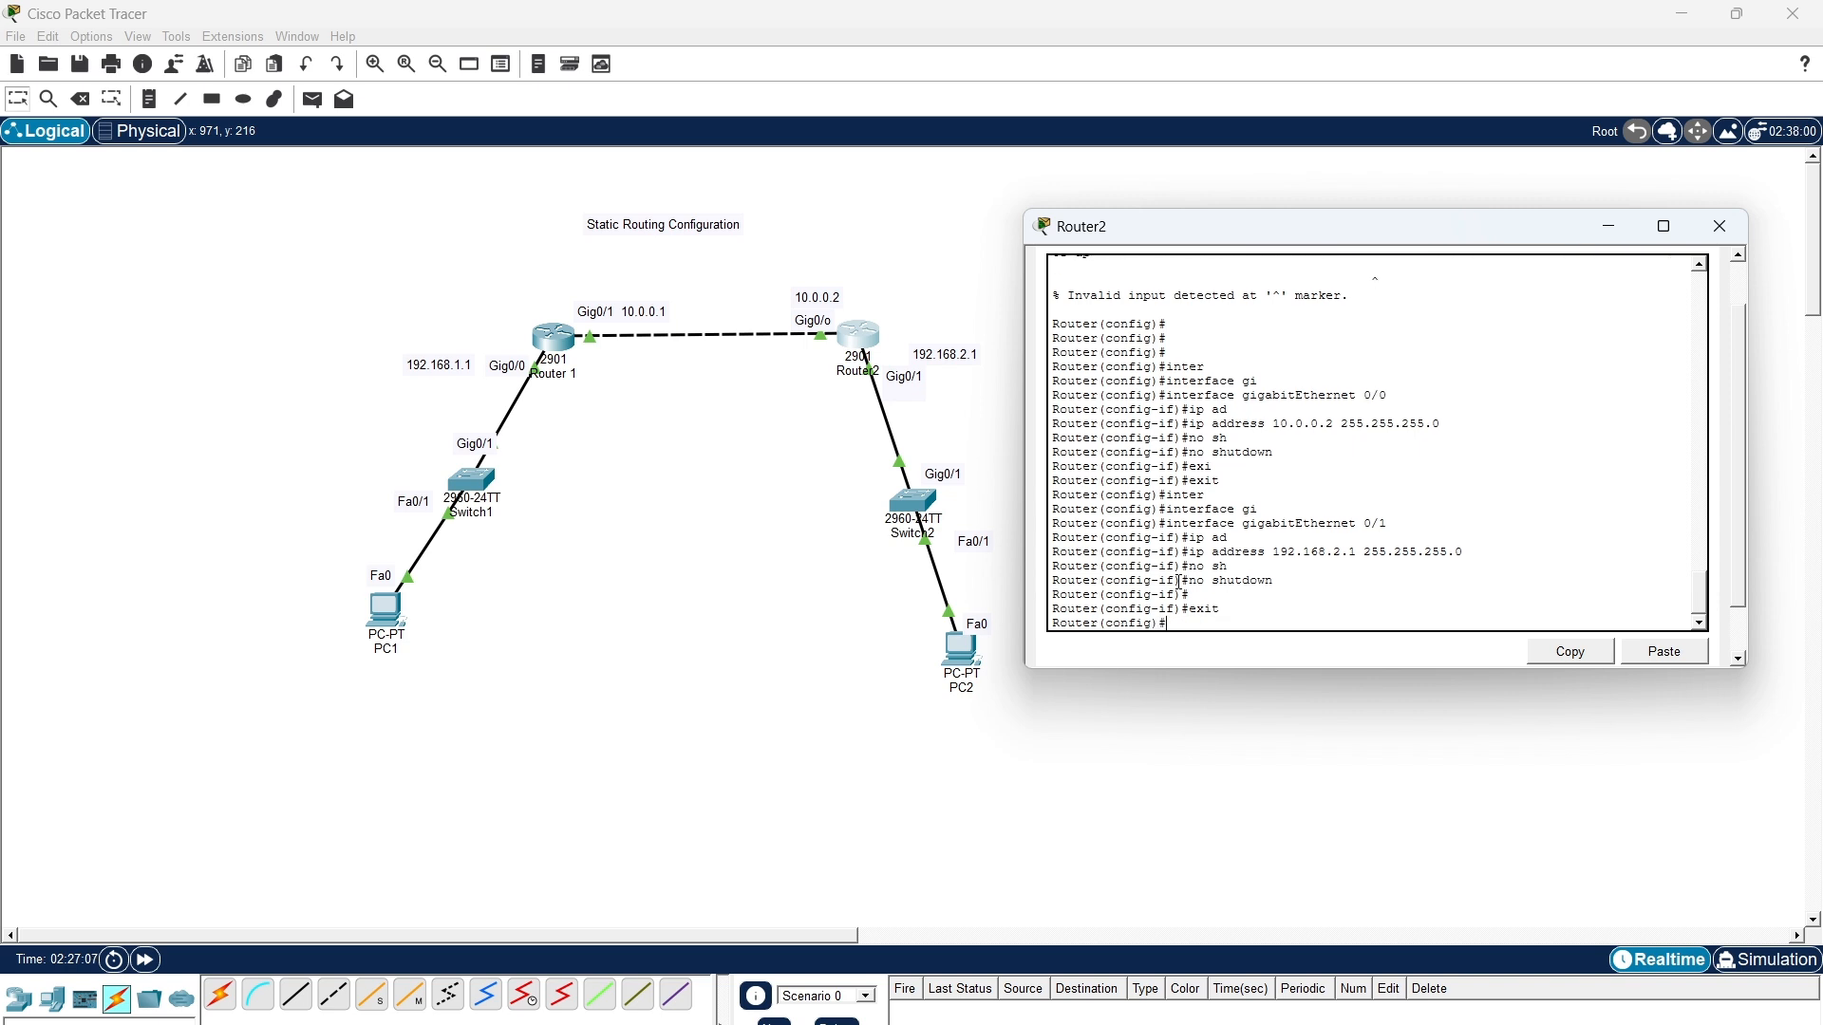
# Add a static route on Router2 to network 192.168.1.0 255.255.255.0 via next hop 10.0.0.1.
pyautogui.write('ip rou')
pyautogui.press('Tab')
pyautogui.write('te ')
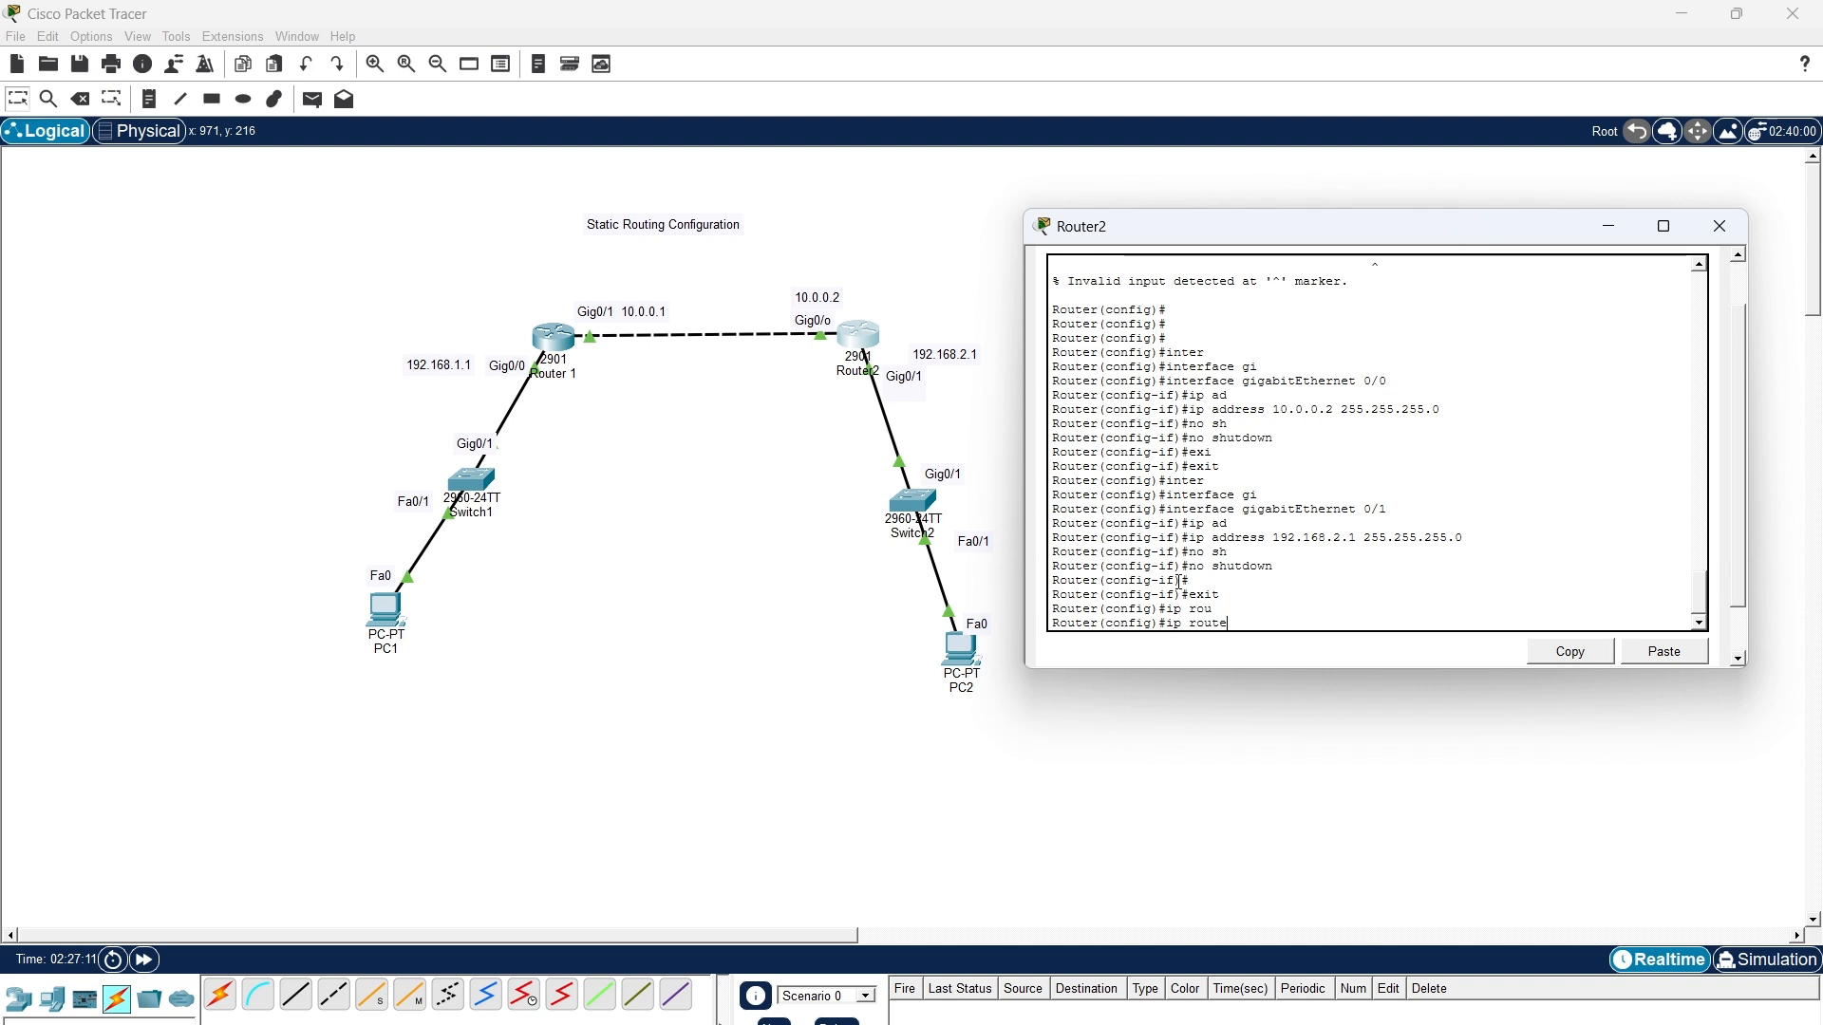
pyautogui.write('19')
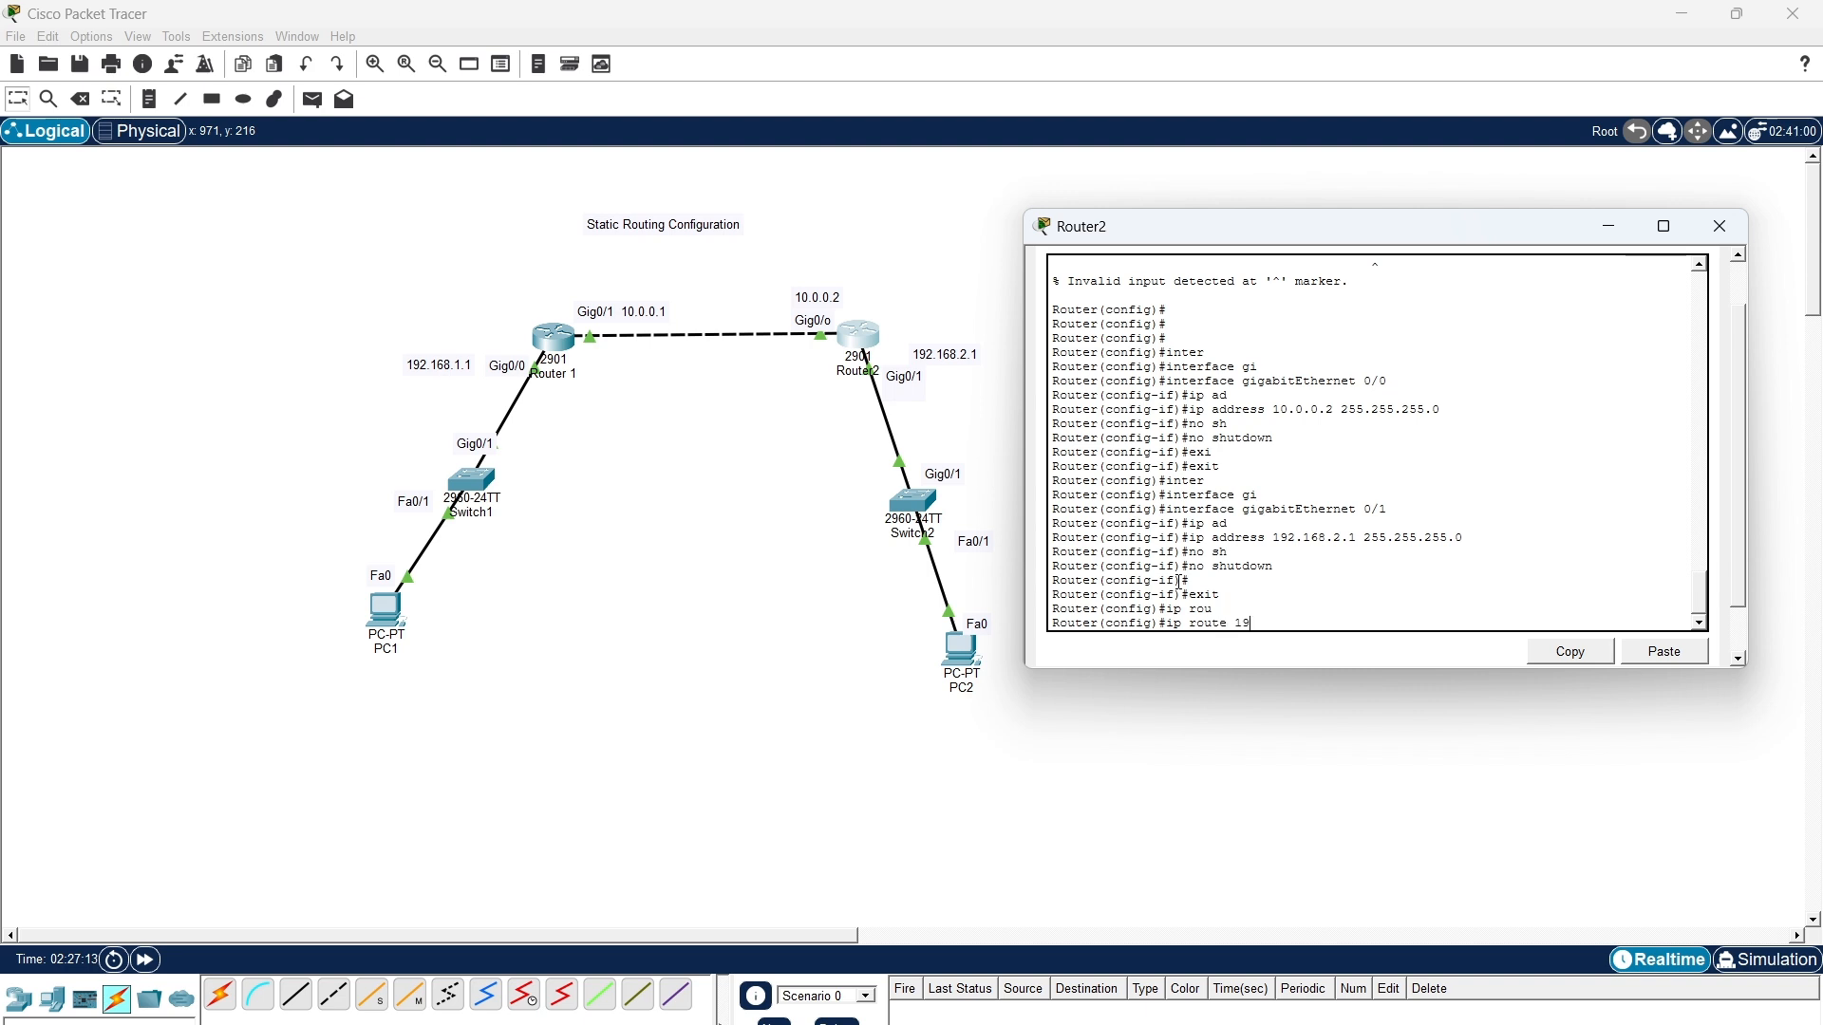
pyautogui.write('2.168.1.0 255.255.255.0 10.0.0.1')
pyautogui.press('Return')
# Exit global configuration mode on Router2 and close its window.
pyautogui.write('ex')
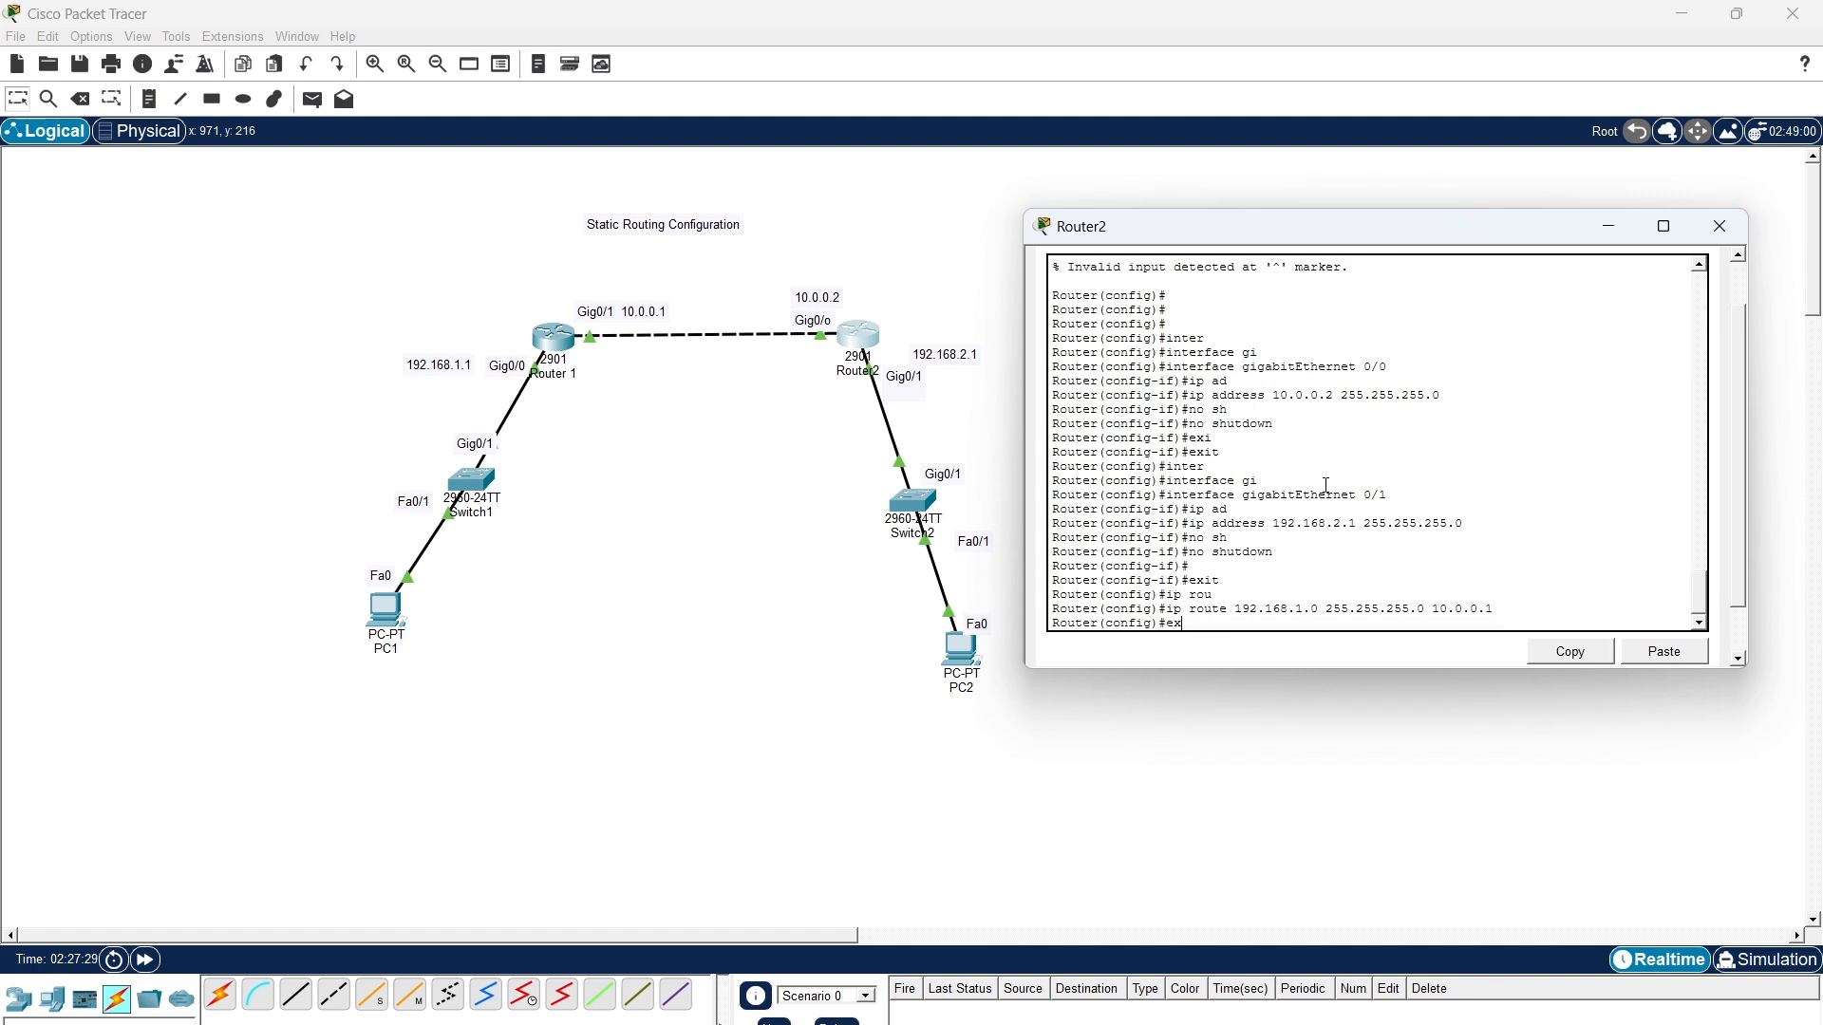
pyautogui.write('it')
pyautogui.press('Return')
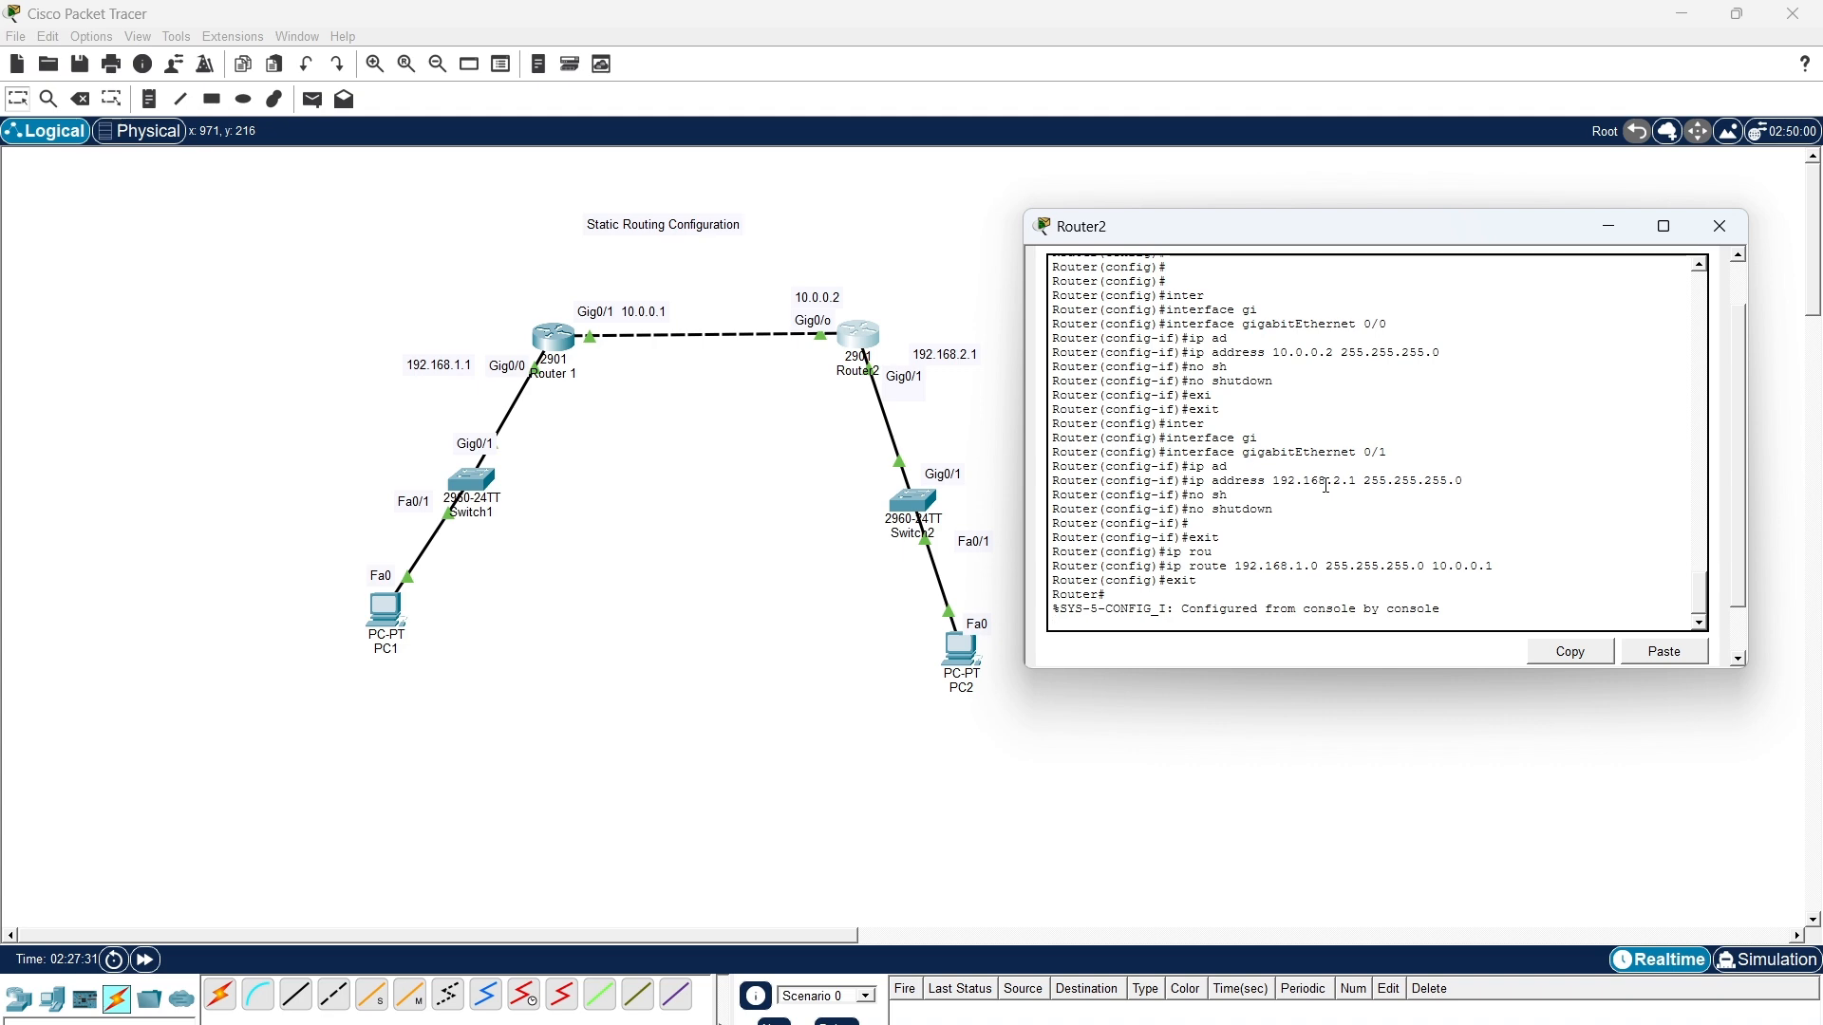
pyautogui.click(1720, 226)
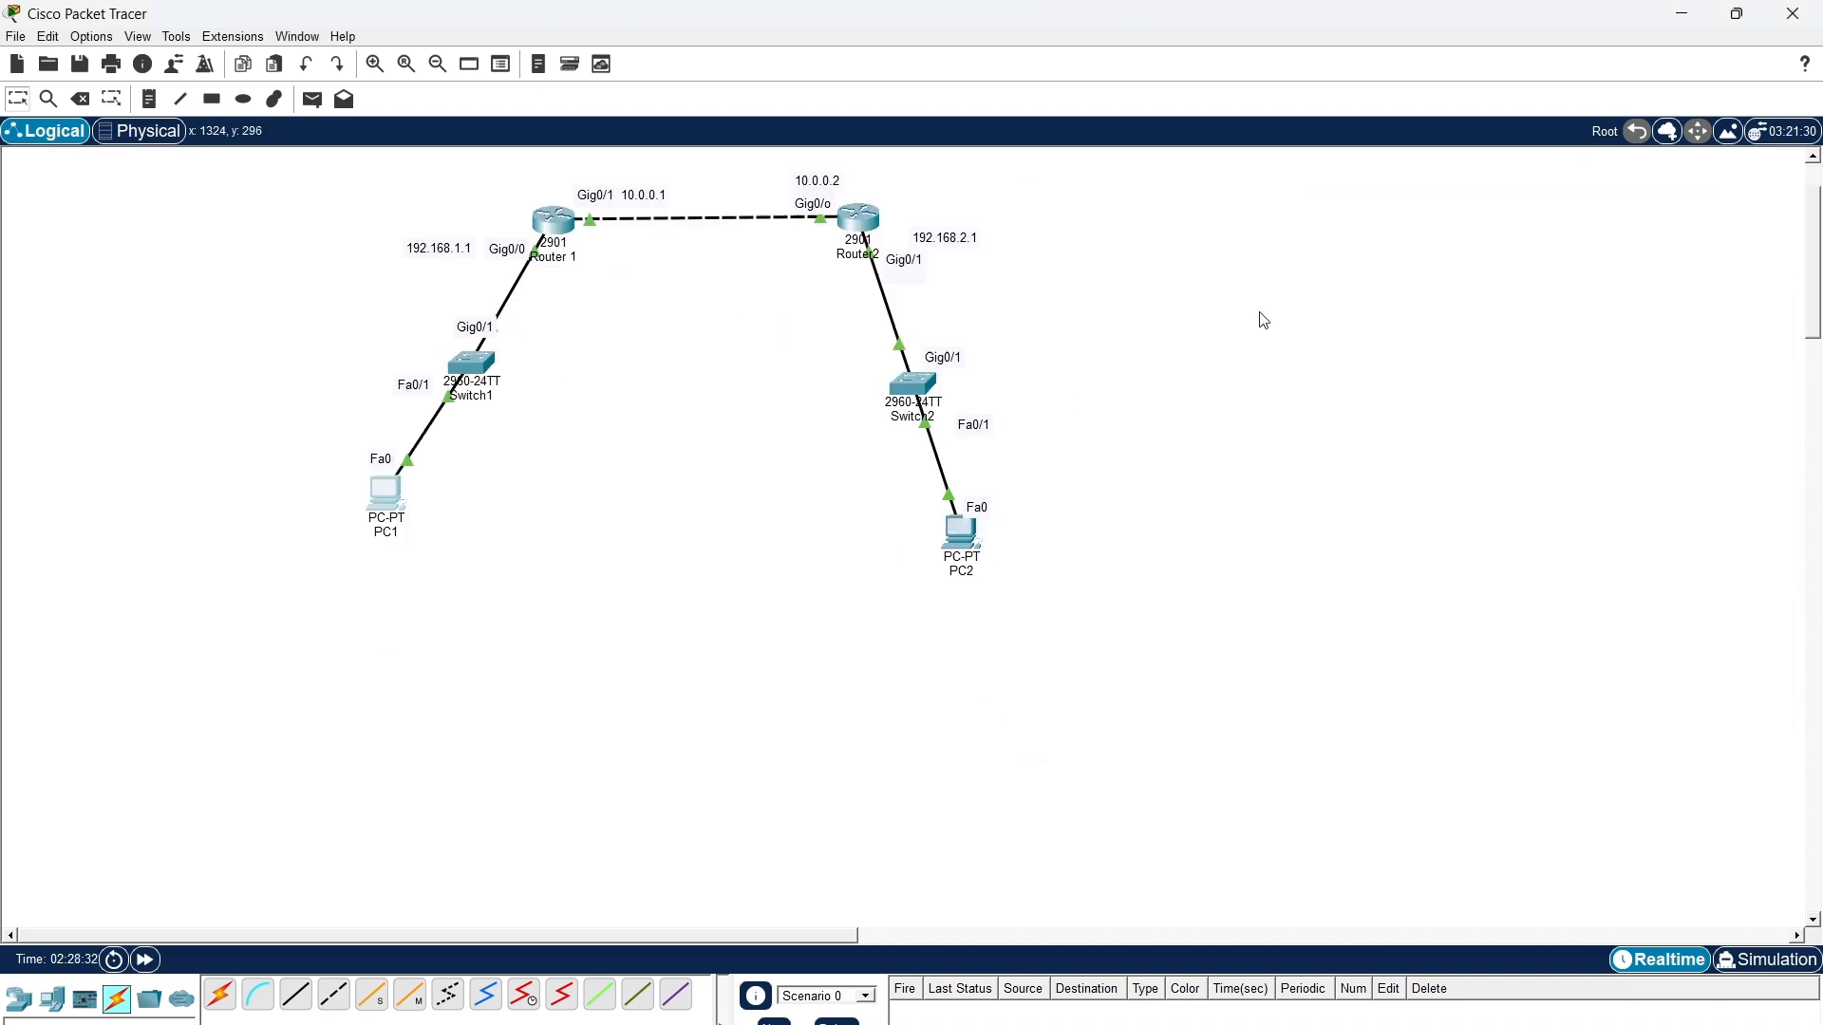
# Ping 192.168.1.2 twice from PC2's command prompt and close the PC2 window.
pyautogui.click(962, 536)
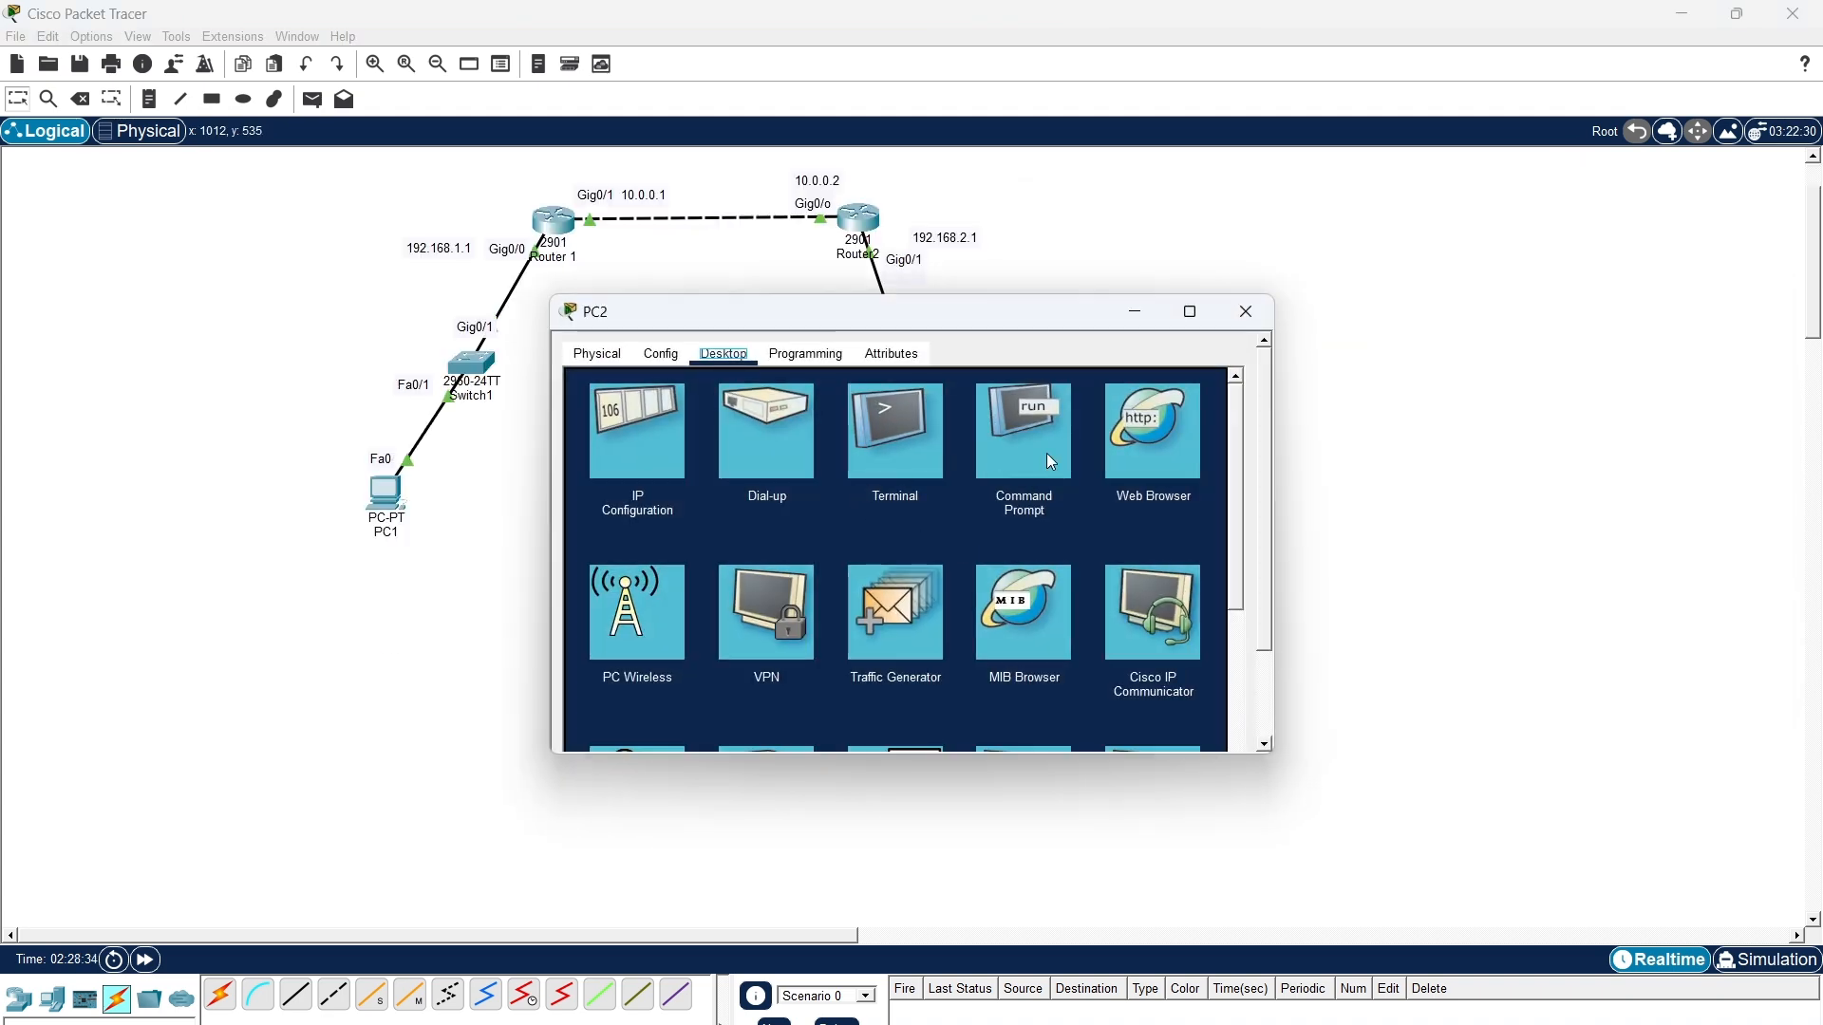
pyautogui.click(1045, 453)
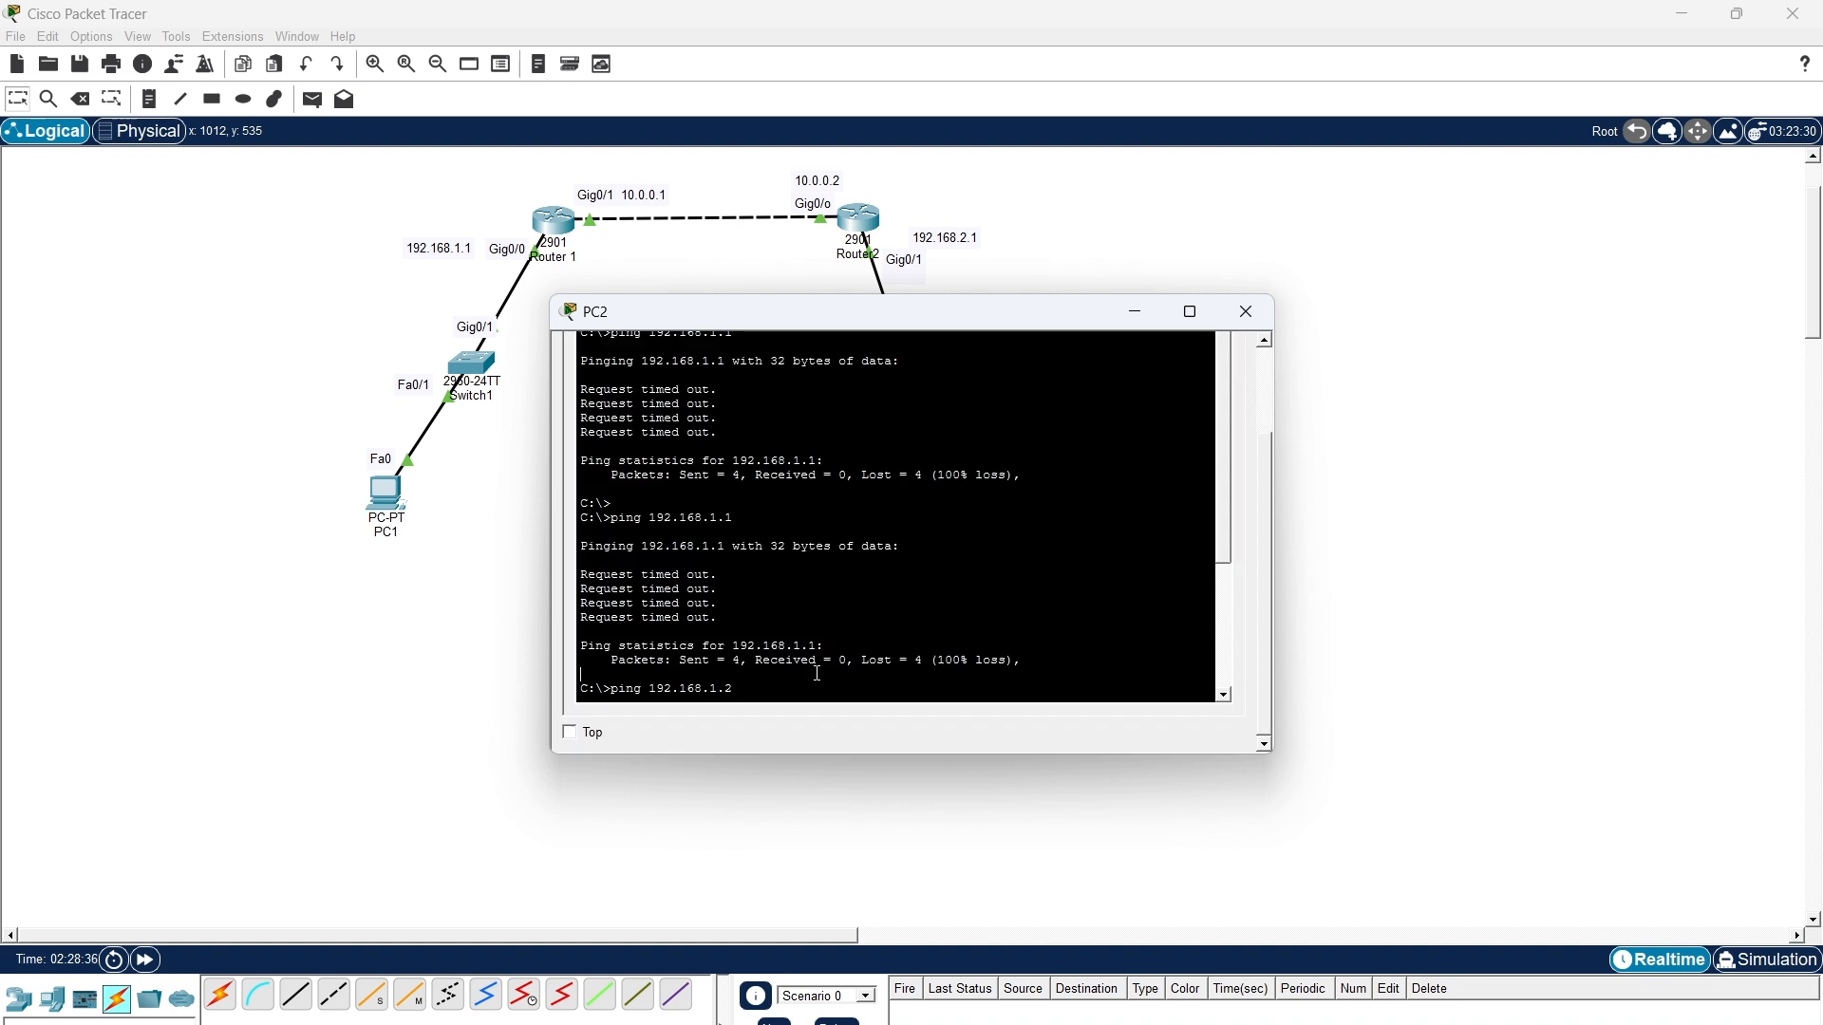
pyautogui.press('Return')
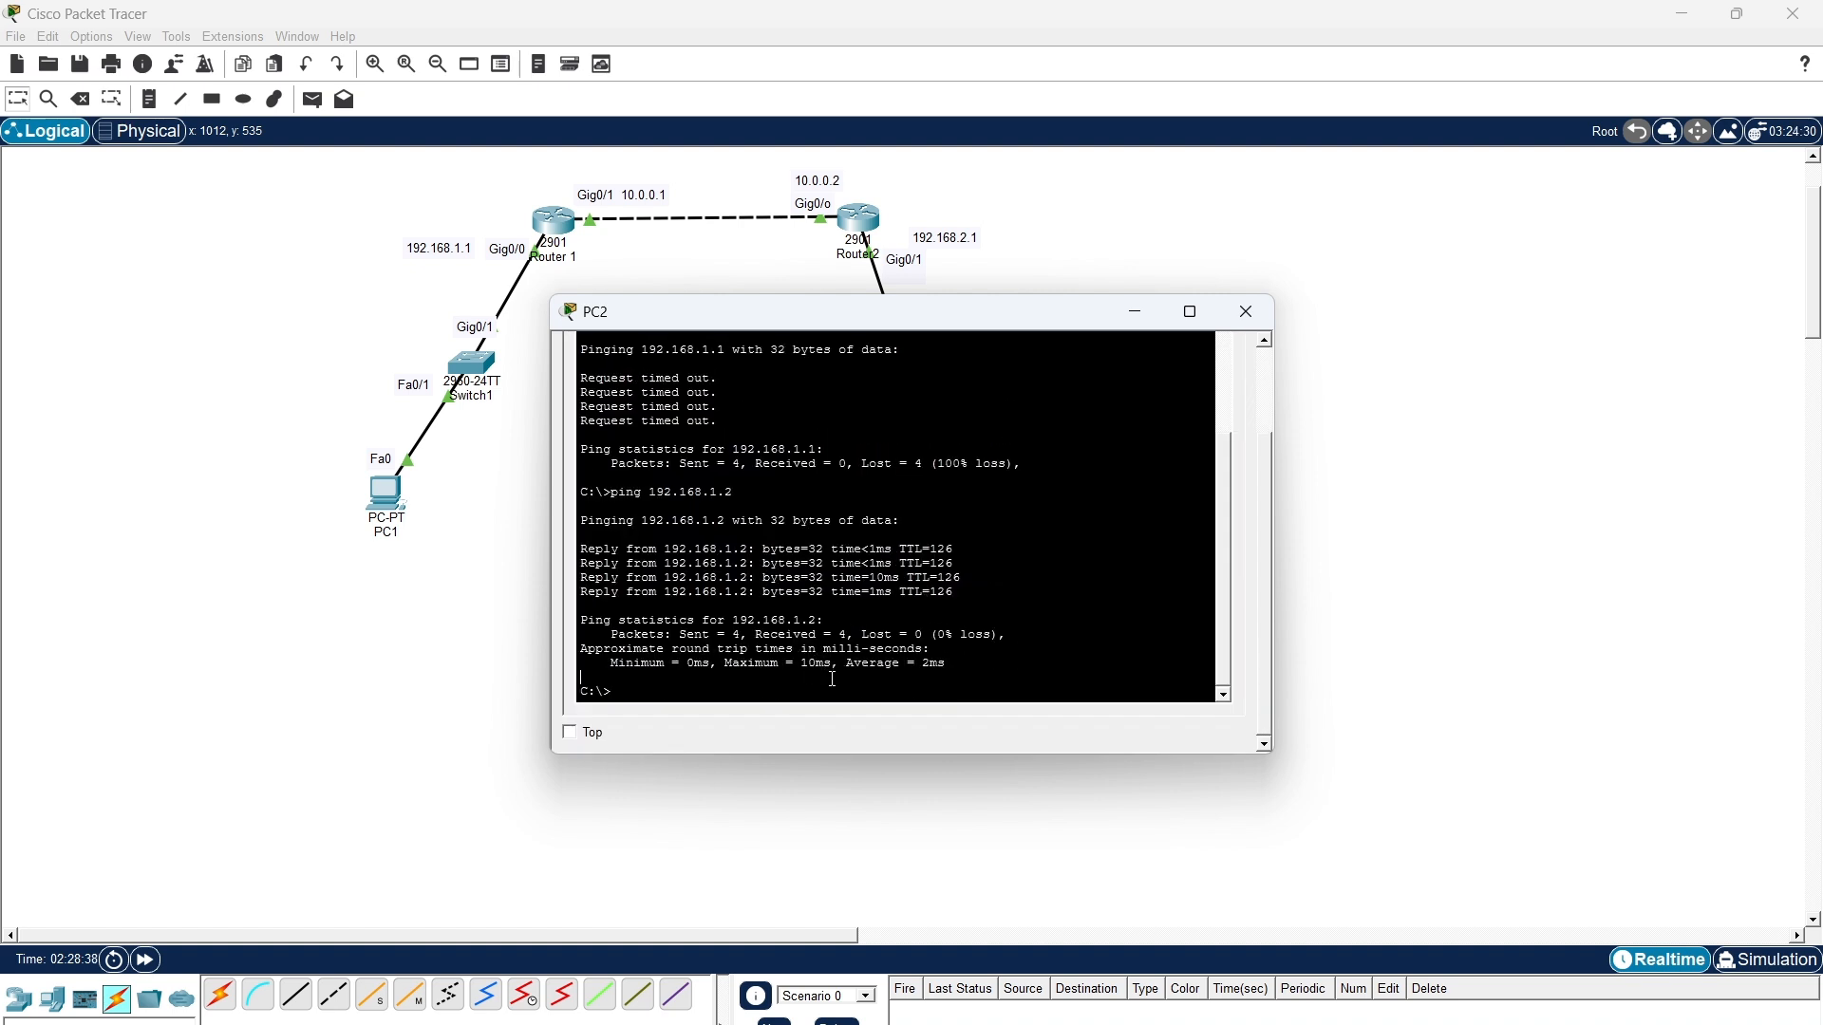
pyautogui.write('ping 192.168.1.2')
pyautogui.press('Return')
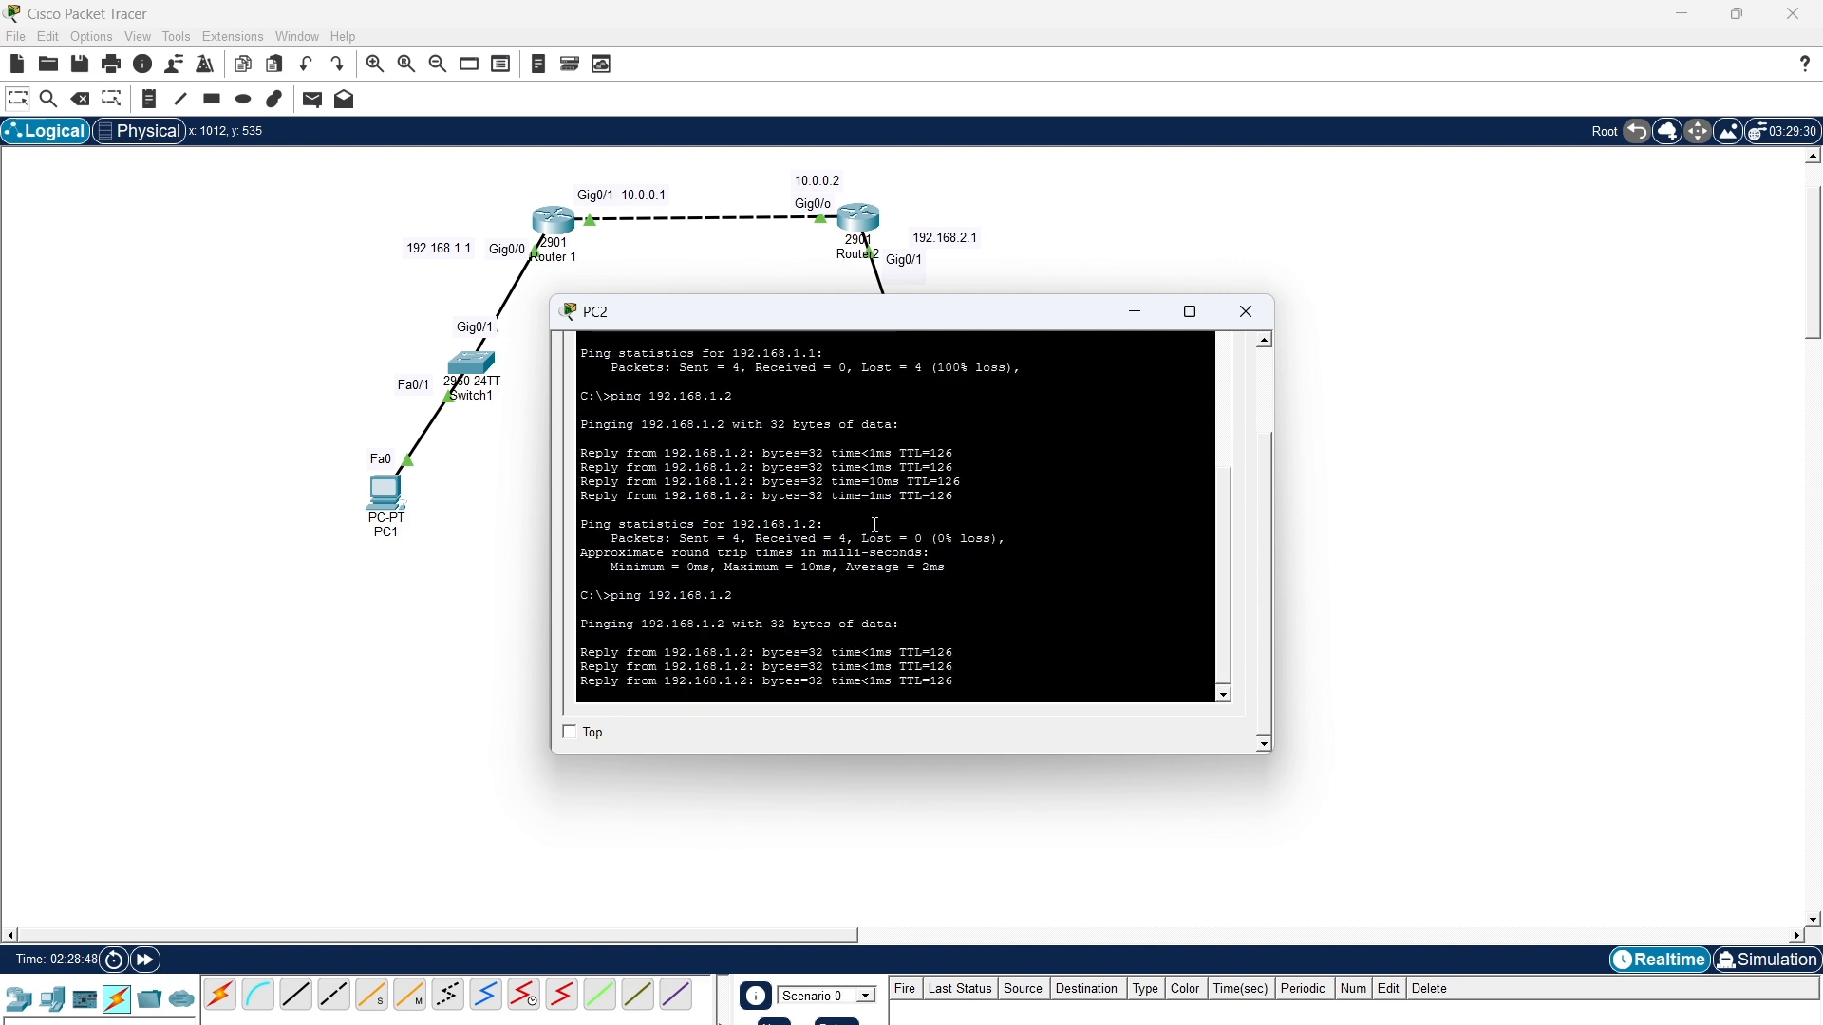
pyautogui.click(1246, 311)
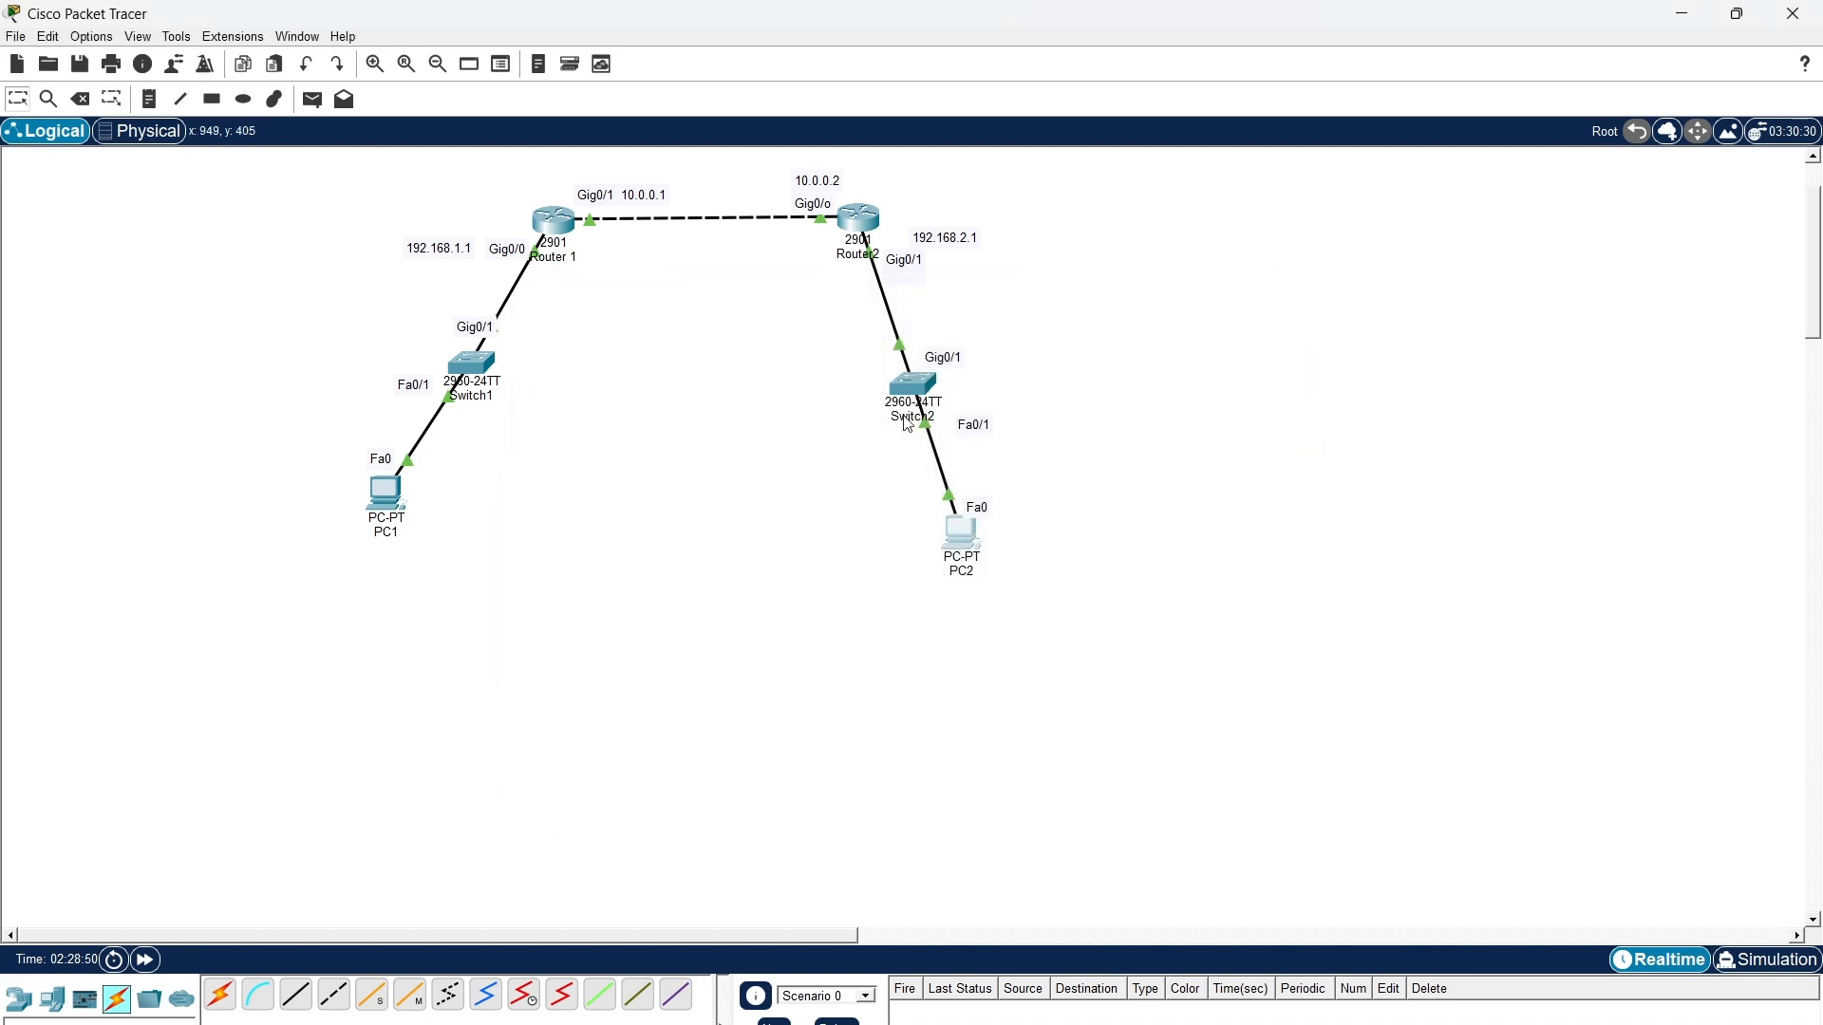
# Ping 192.168.2.2 from PC1's command prompt.
pyautogui.click(373, 506)
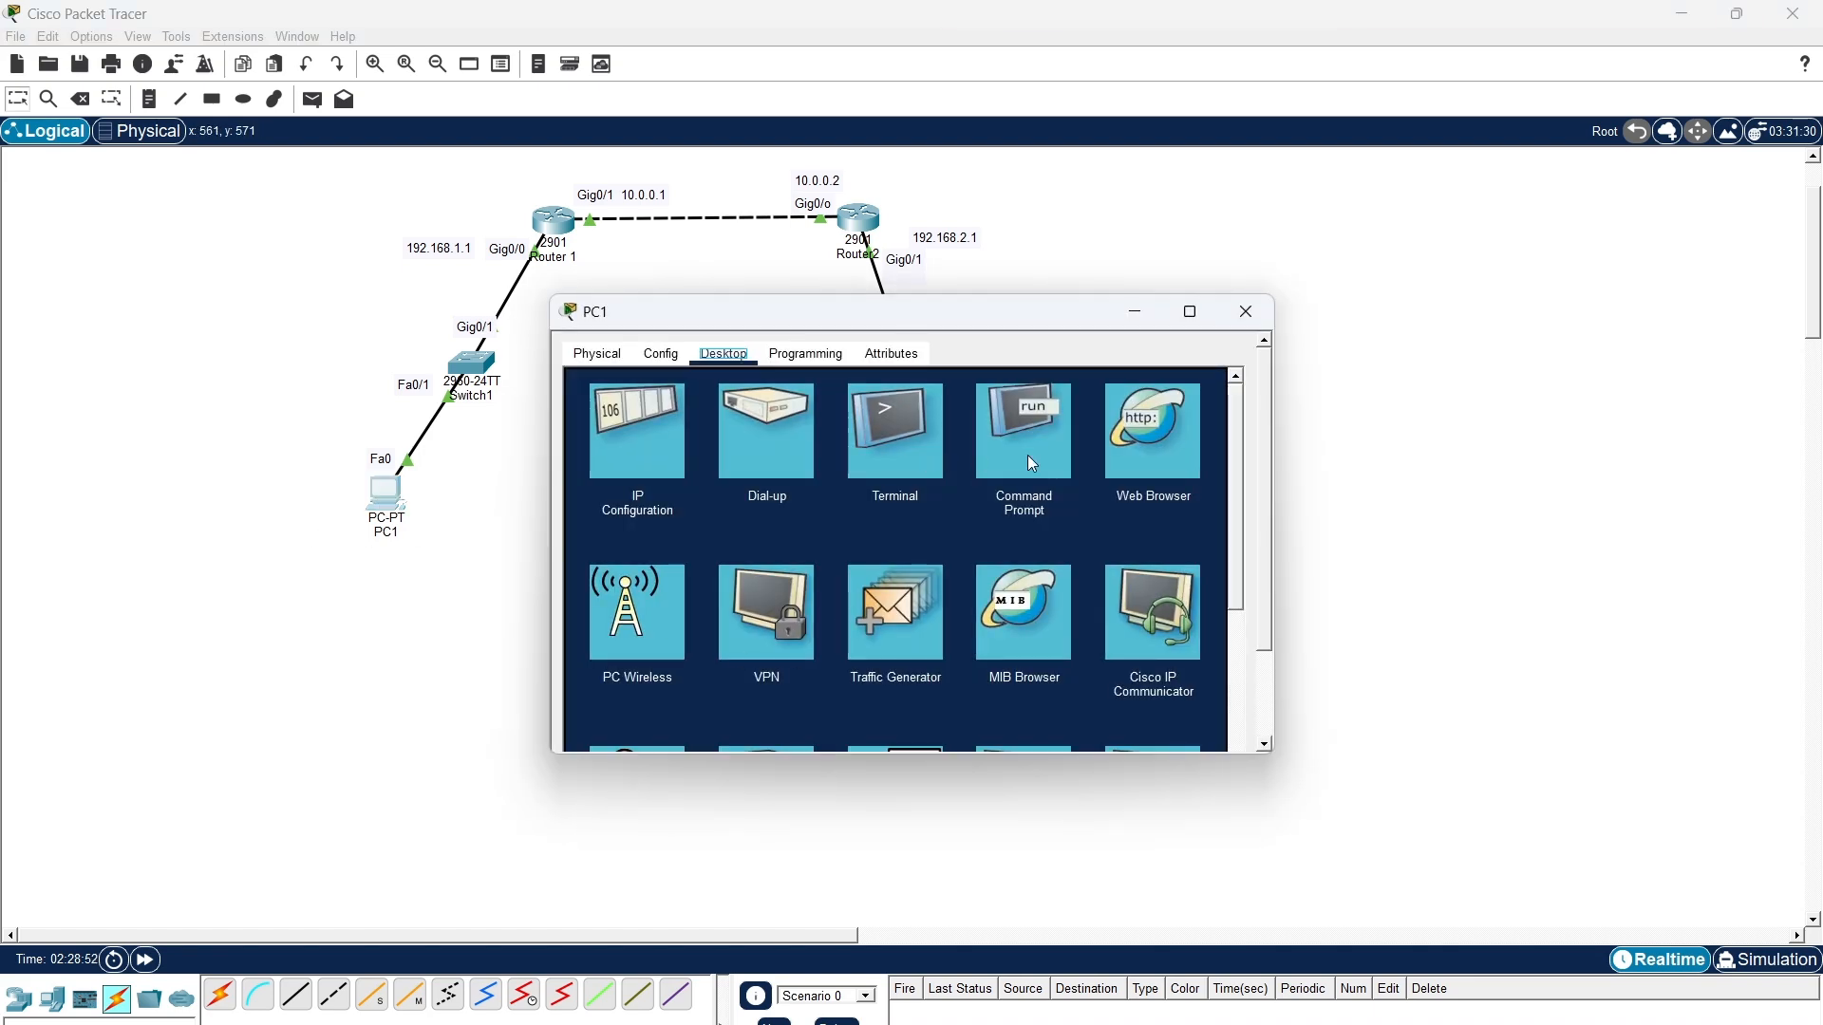
pyautogui.click(1031, 462)
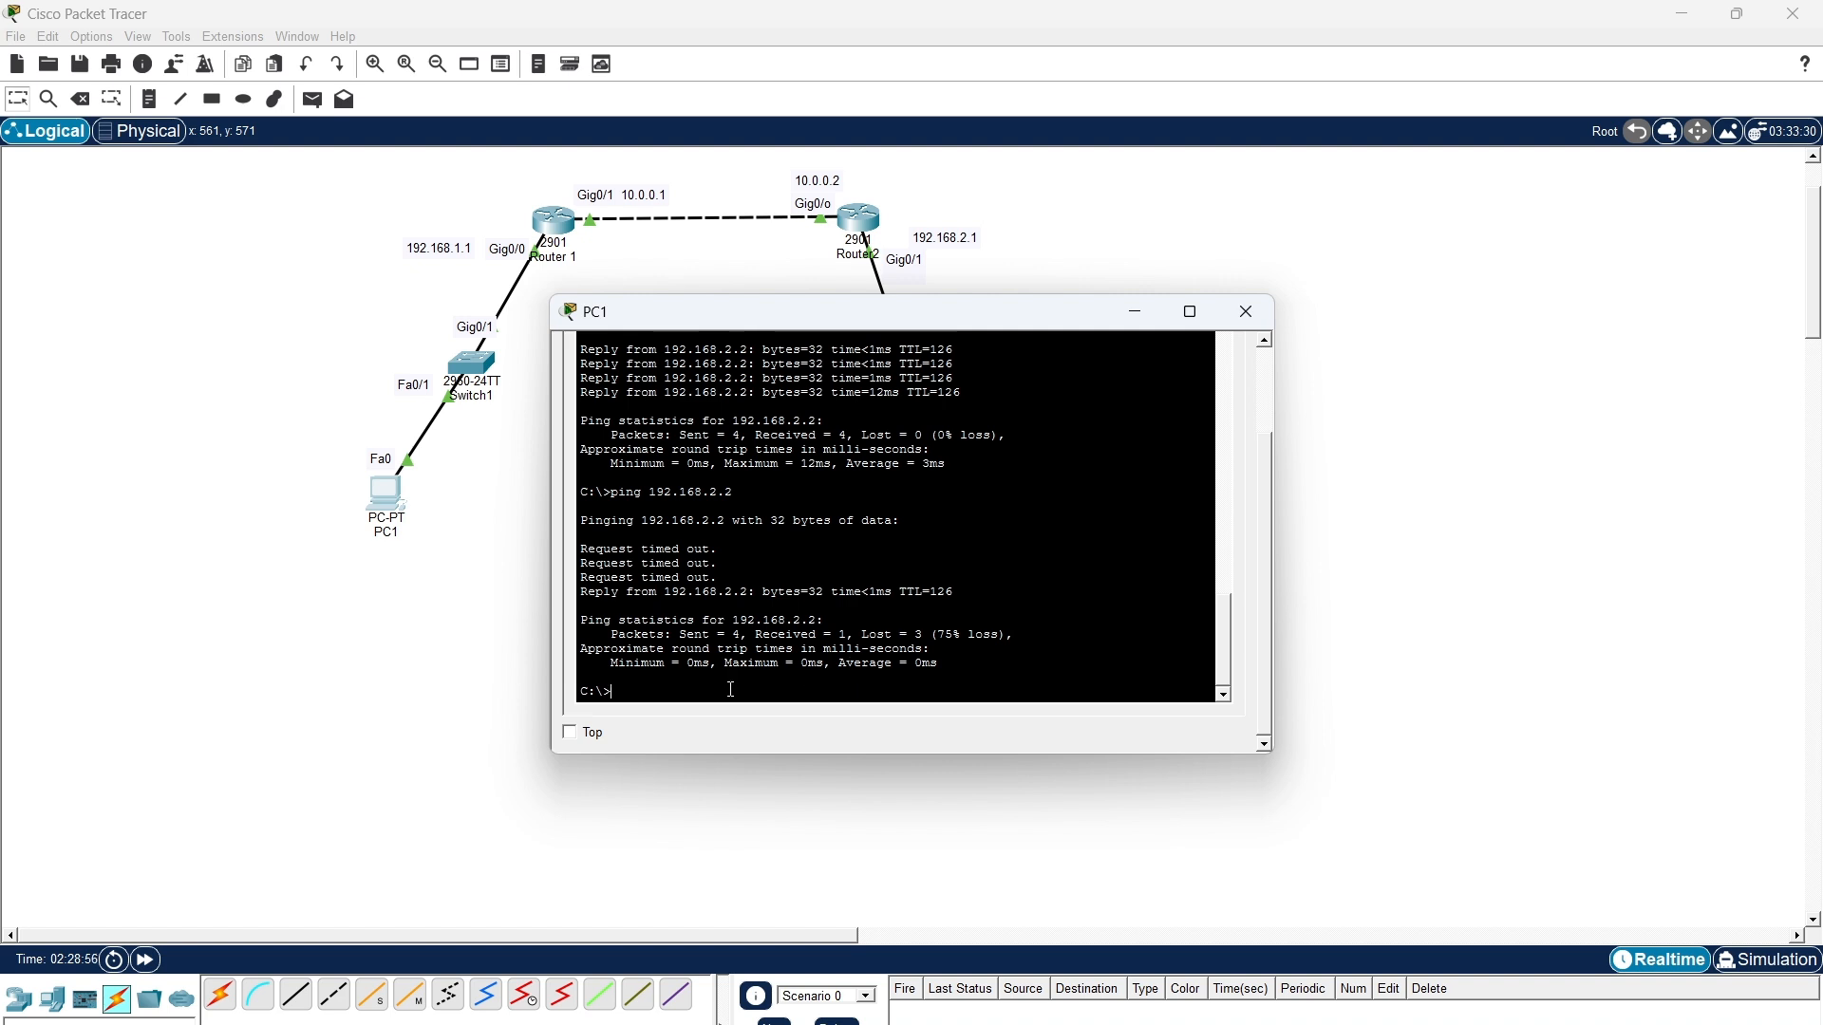
pyautogui.press('Up')
pyautogui.press('Return')
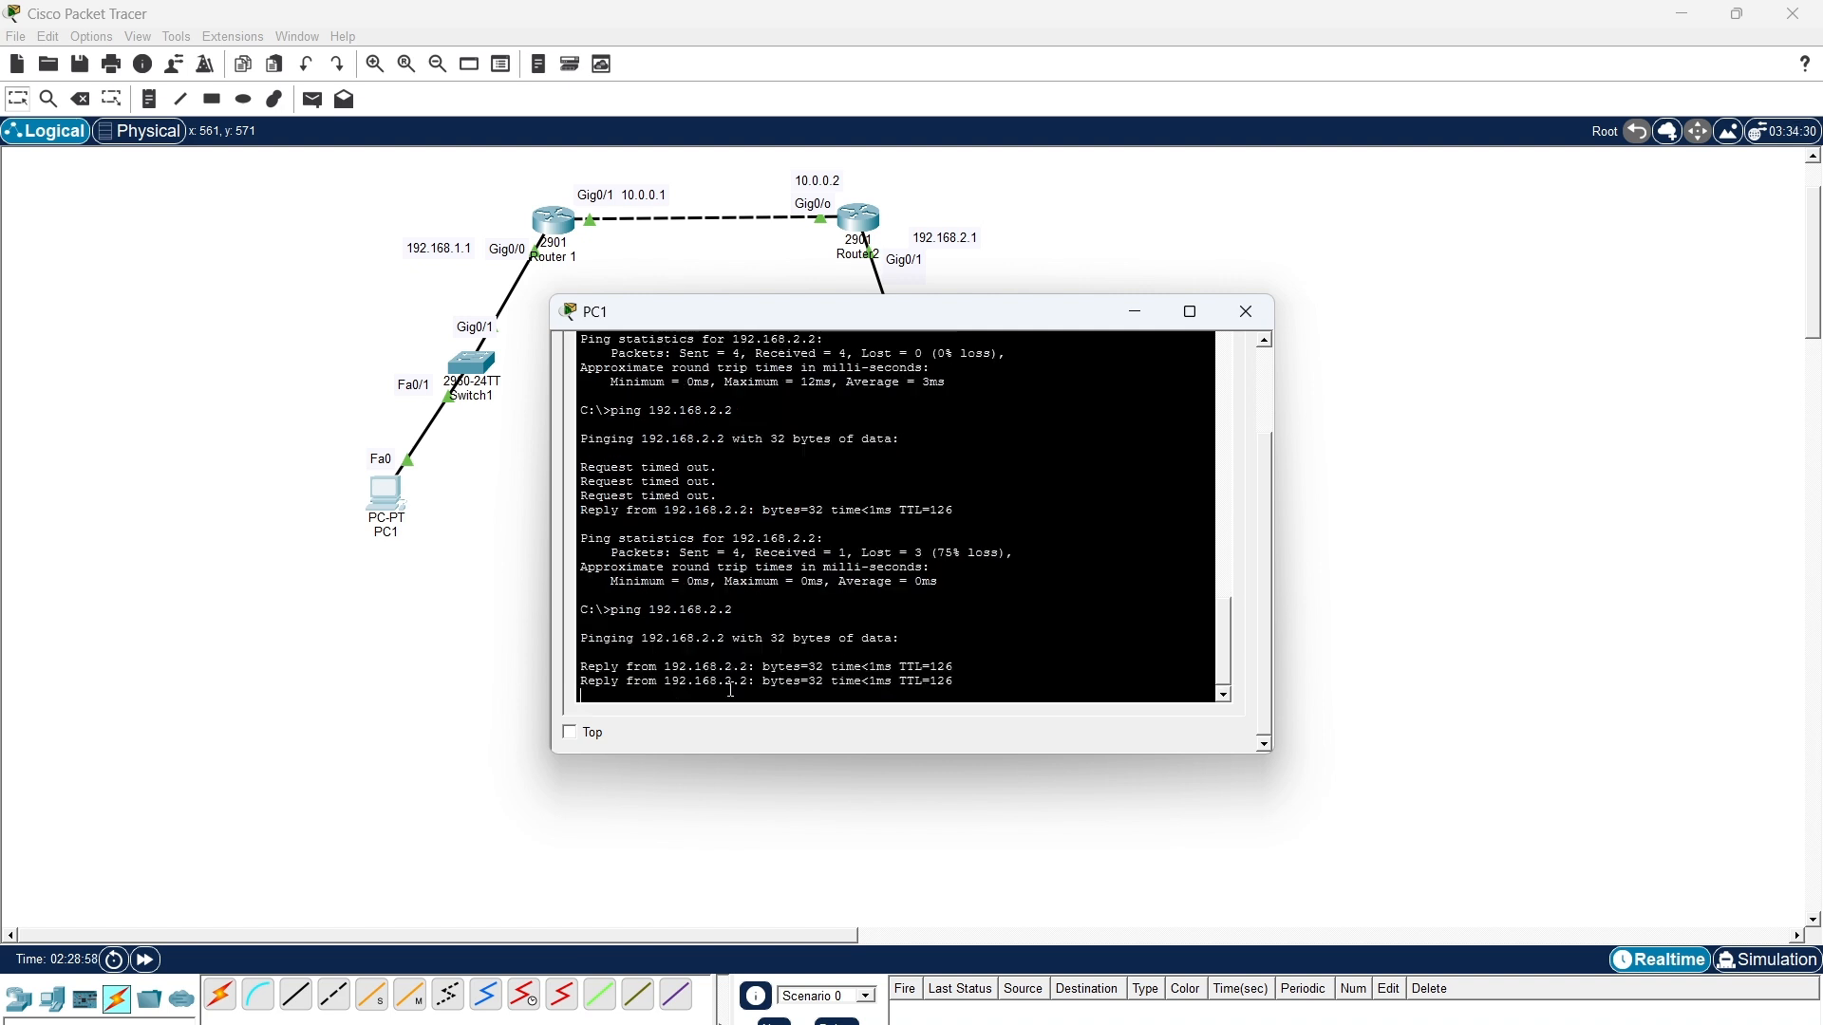